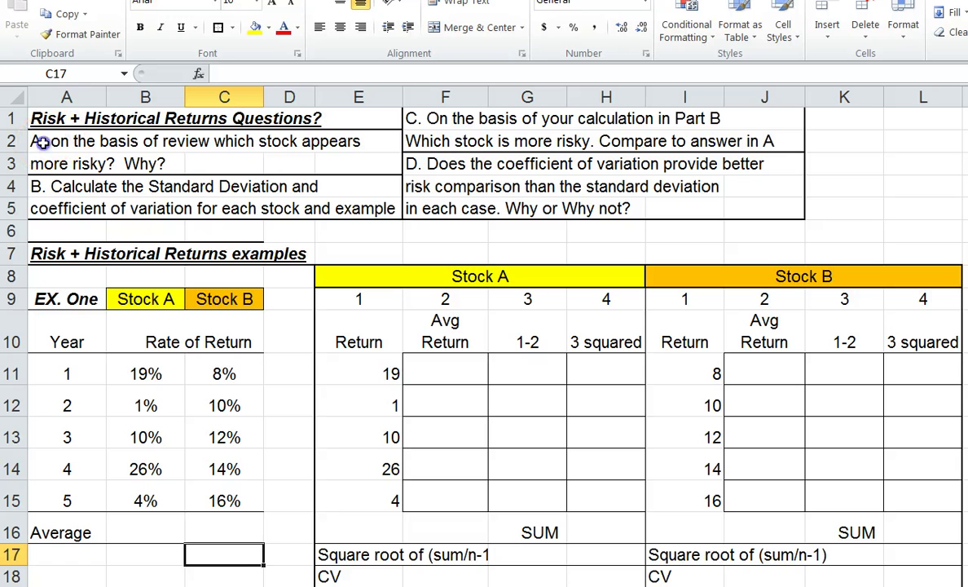
Read questions A to D on stock risk and find the Ex. One example
{"action": "left_click", "coordinate": [58, 141]}
{"action": "left_click", "coordinate": [78, 186]}
{"action": "left_click", "coordinate": [430, 117]}
{"action": "left_click", "coordinate": [412, 173]}
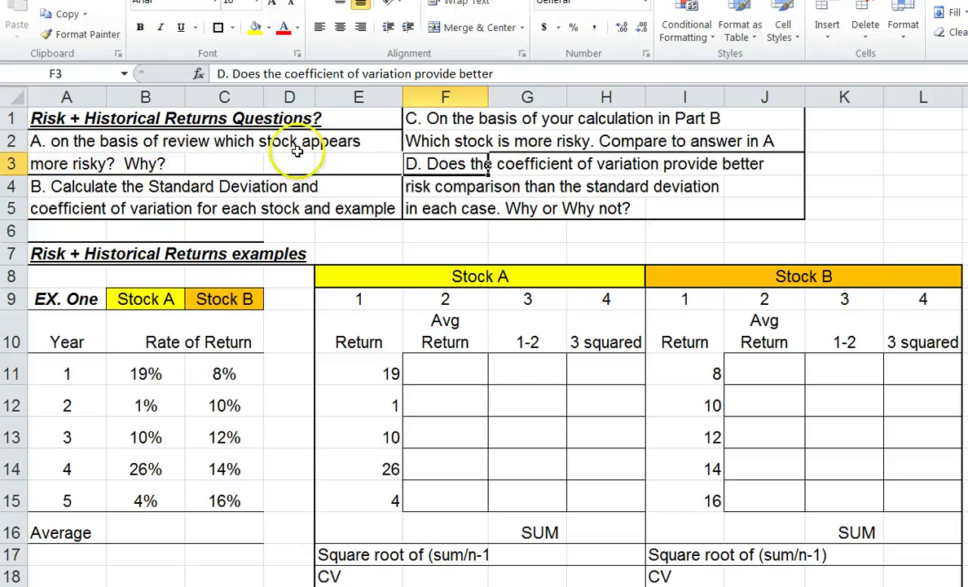
{"action": "left_click", "coordinate": [49, 293]}
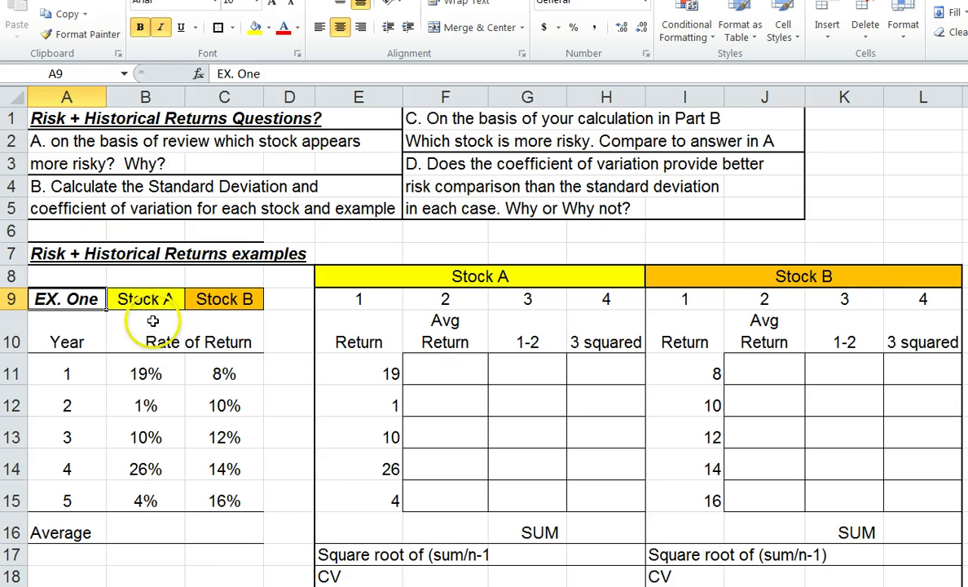
Review the five yearly rates of return for Stock A and Stock B and the Avg Return column of the calculation table
{"action": "left_click", "coordinate": [123, 405]}
{"action": "left_click", "coordinate": [136, 500]}
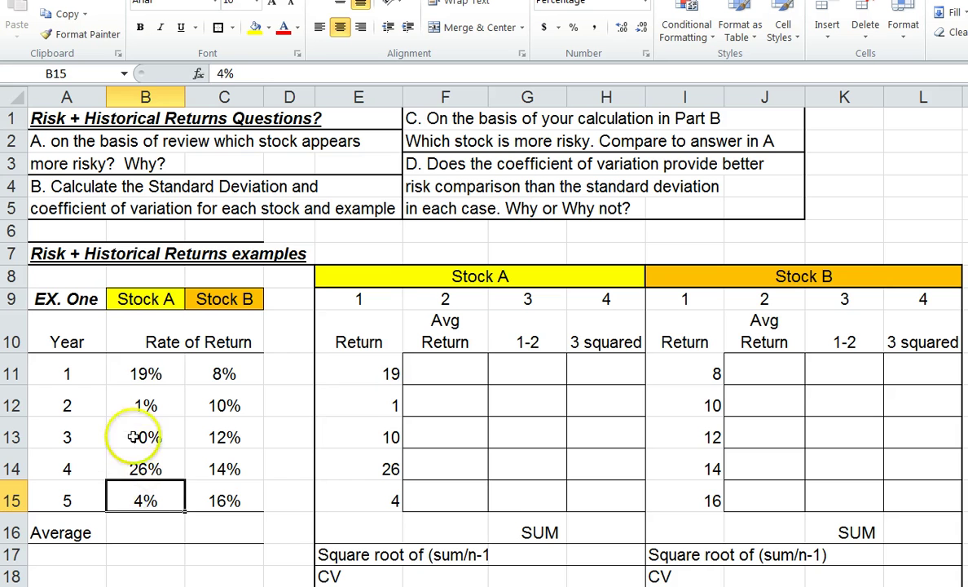
{"action": "left_click", "coordinate": [144, 371]}
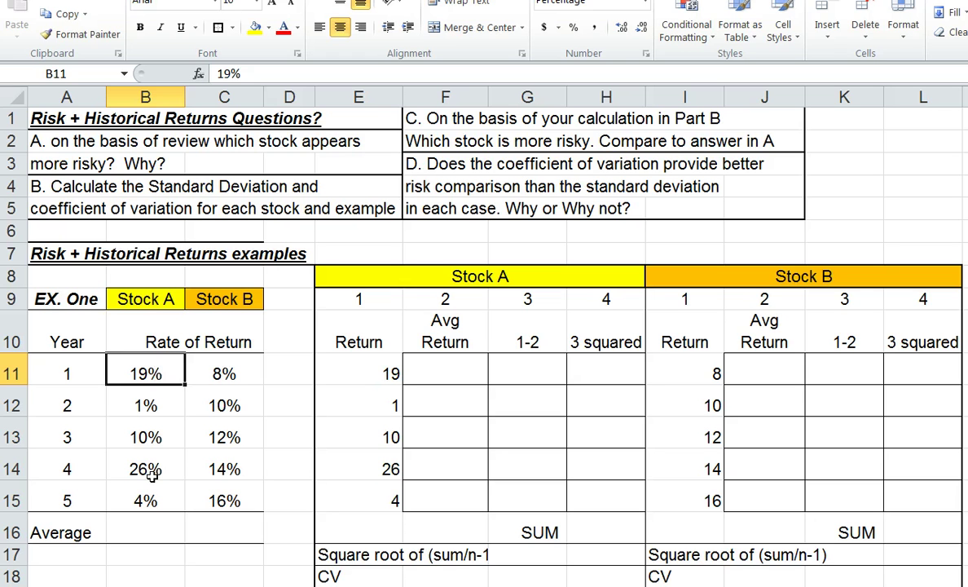
{"action": "left_click", "coordinate": [234, 372]}
{"action": "left_click", "coordinate": [227, 403]}
{"action": "left_click", "coordinate": [228, 436]}
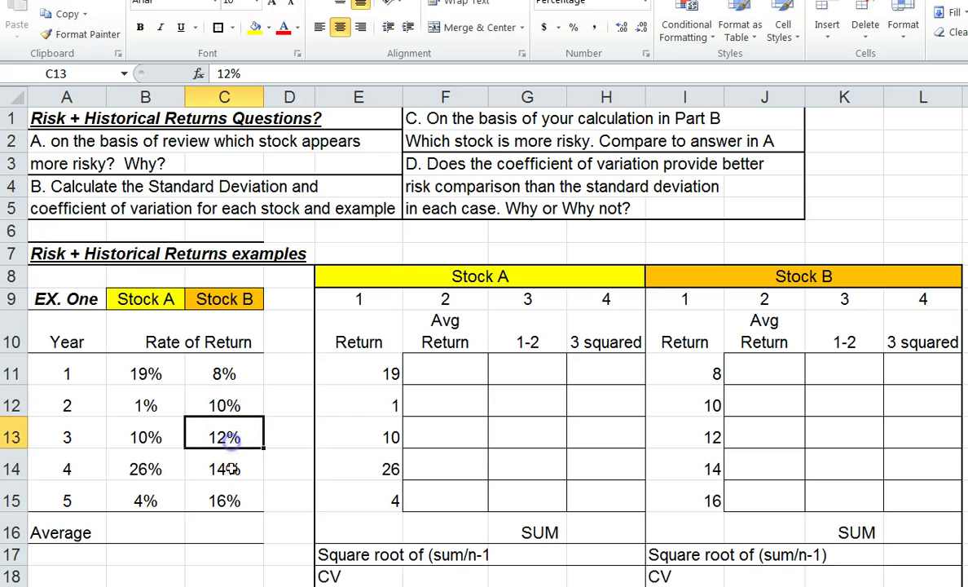
{"action": "left_click", "coordinate": [227, 471]}
{"action": "left_click", "coordinate": [222, 499]}
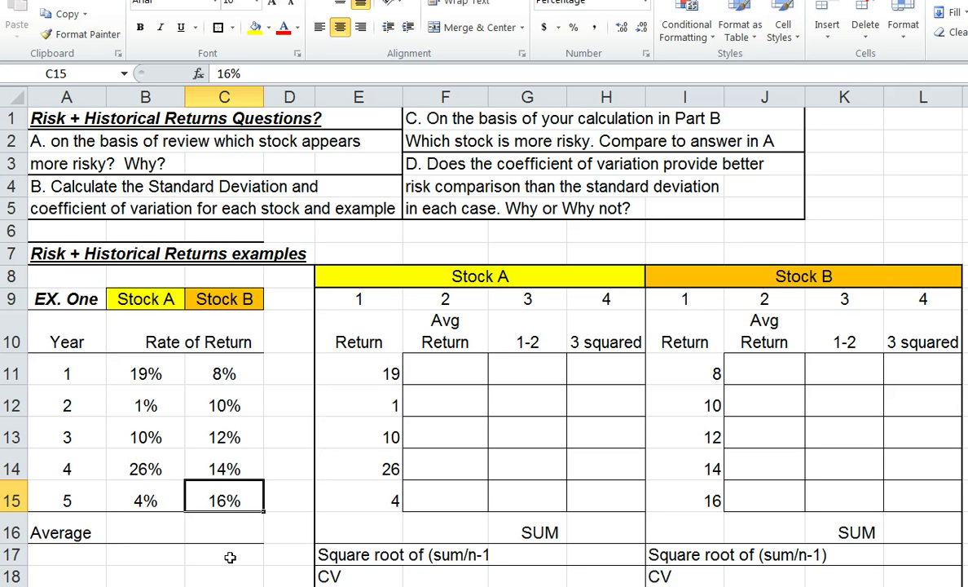
{"action": "left_click_drag", "start_coordinate": [216, 373], "coordinate": [200, 497]}
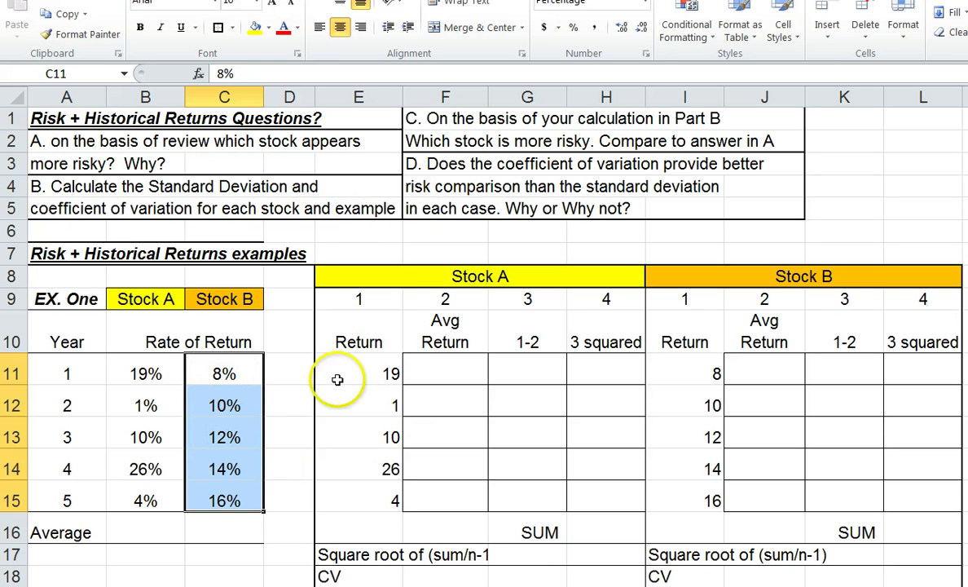
{"action": "left_click", "coordinate": [450, 324]}
Calculate Stock A's average return in B16 with the AVERAGE function over B11:B15
{"action": "left_click", "coordinate": [135, 525]}
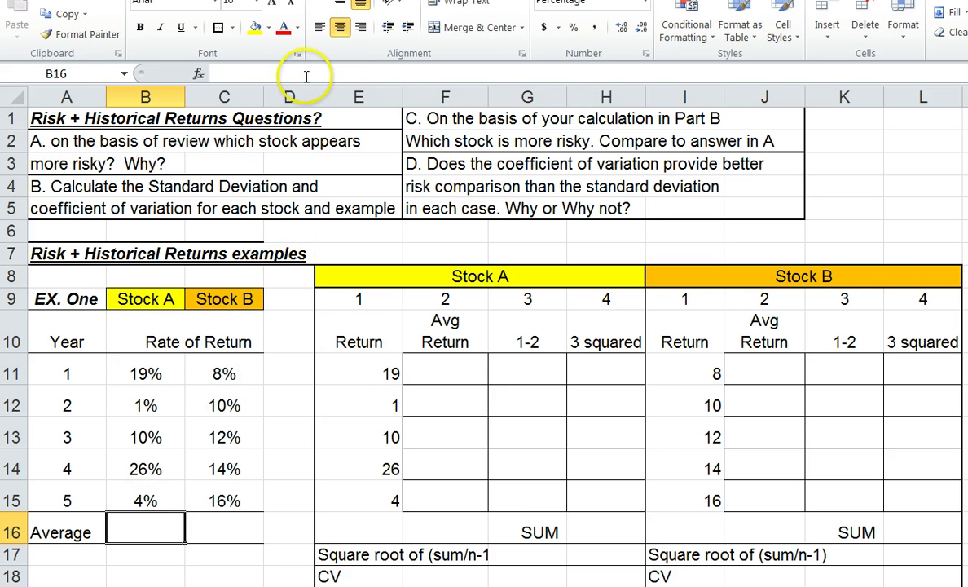
{"action": "left_click", "coordinate": [270, 73]}
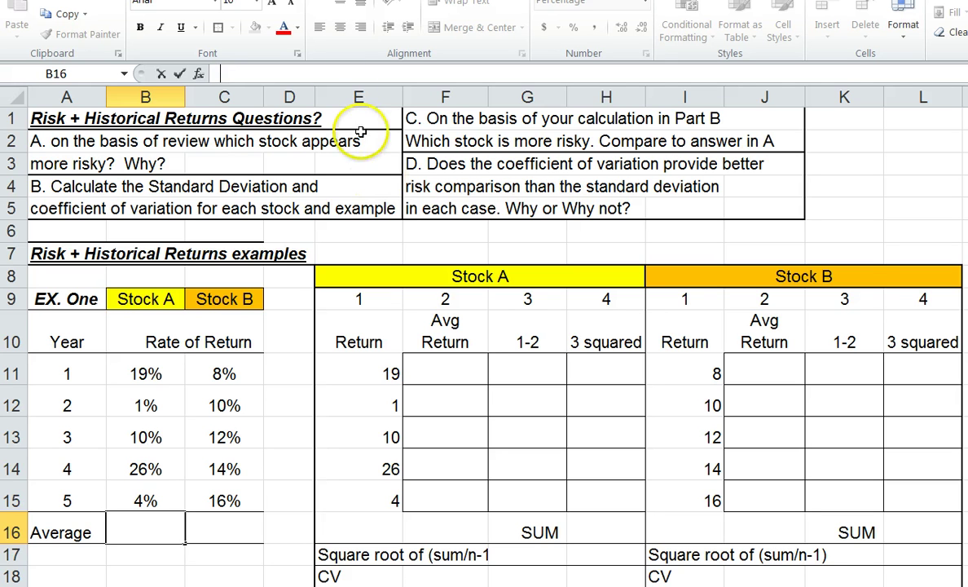
{"action": "left_click", "coordinate": [49, 0]}
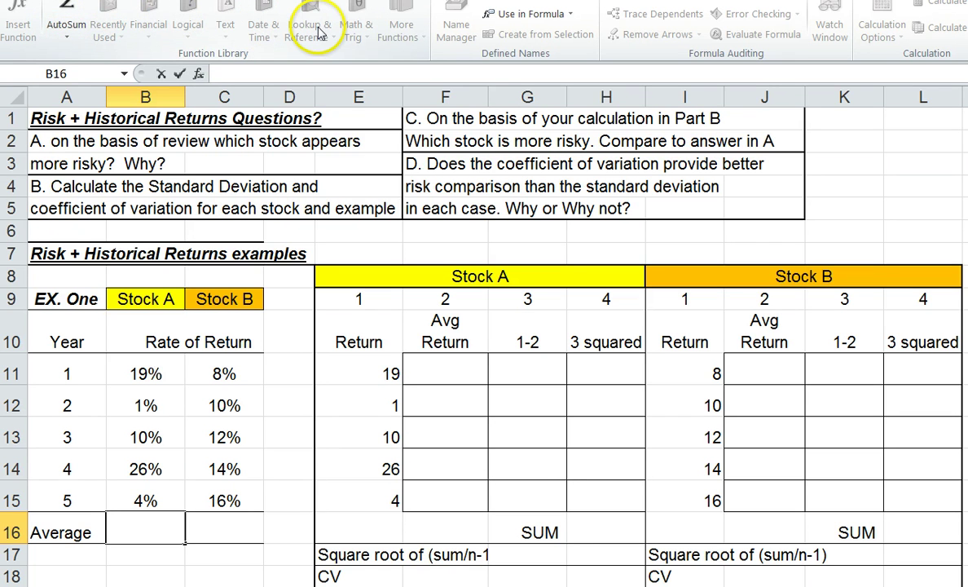
{"action": "left_click", "coordinate": [73, 36]}
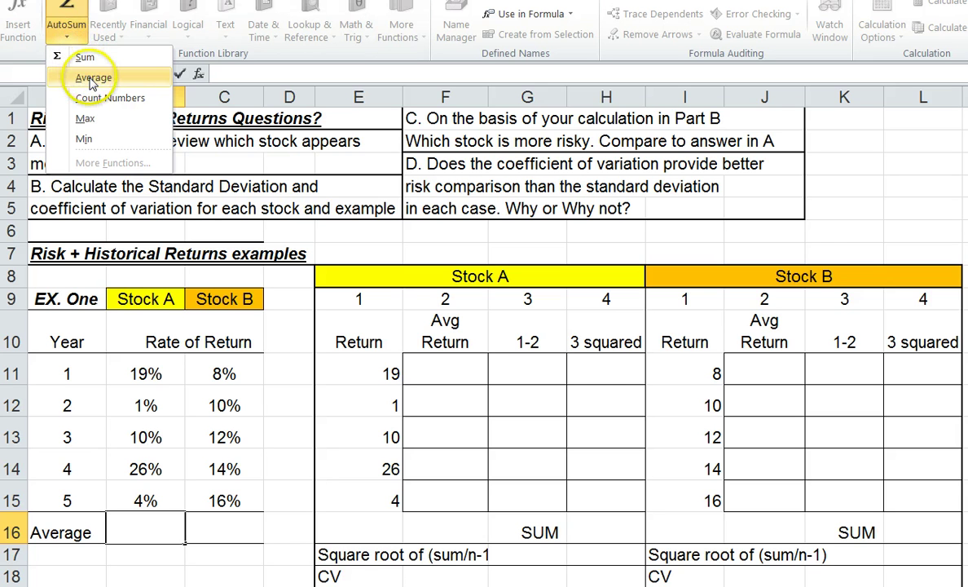
{"action": "key", "text": "Escape"}
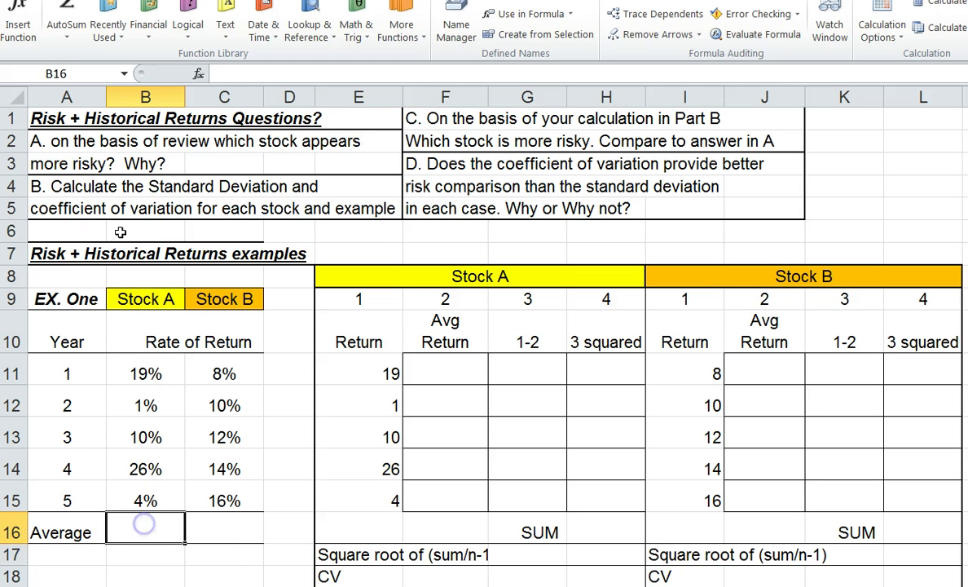
{"action": "left_click", "coordinate": [63, 29]}
{"action": "left_click", "coordinate": [86, 77]}
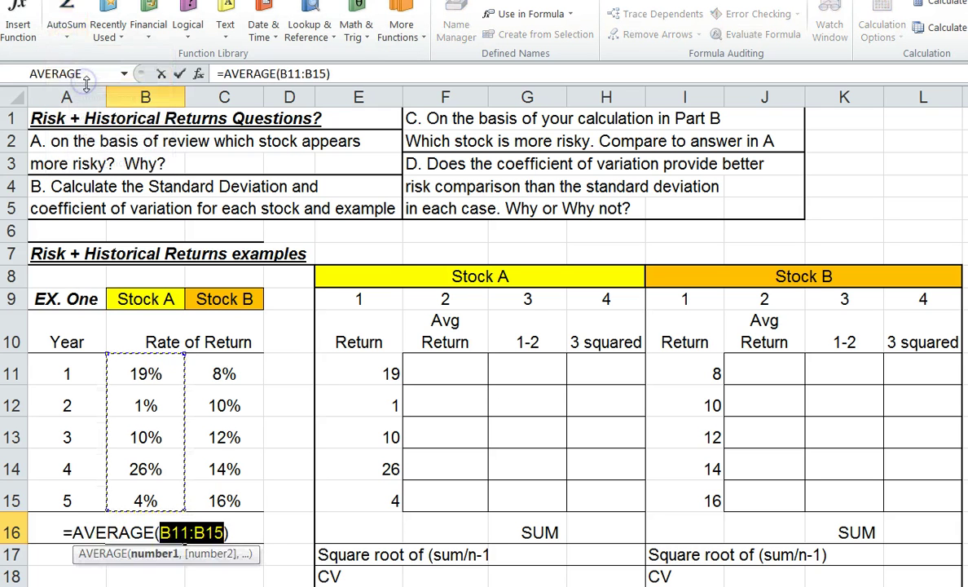
{"action": "key", "text": "Return"}
Calculate Stock B's average return in C16 with the AVERAGE function over C11:C15
{"action": "left_click", "coordinate": [217, 526]}
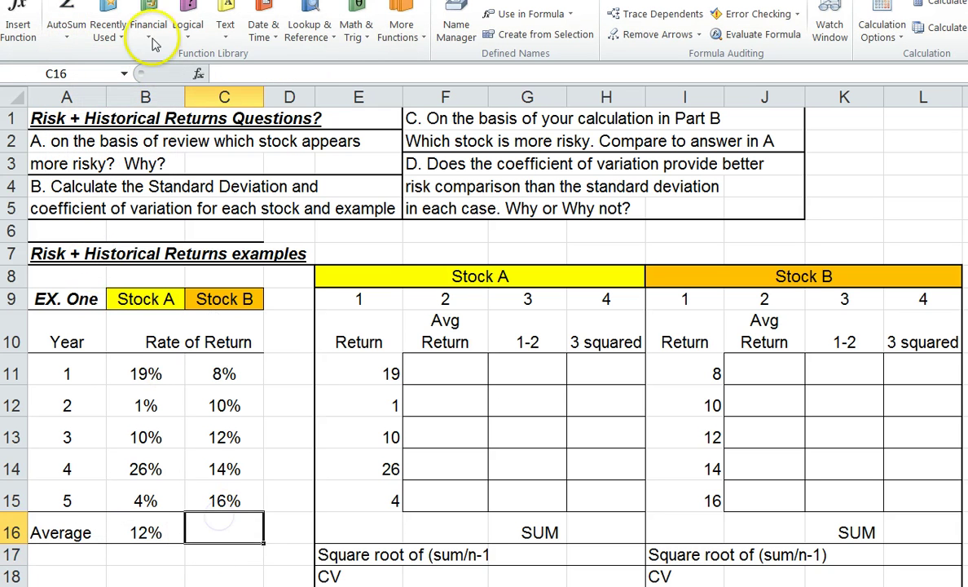
{"action": "left_click", "coordinate": [66, 36]}
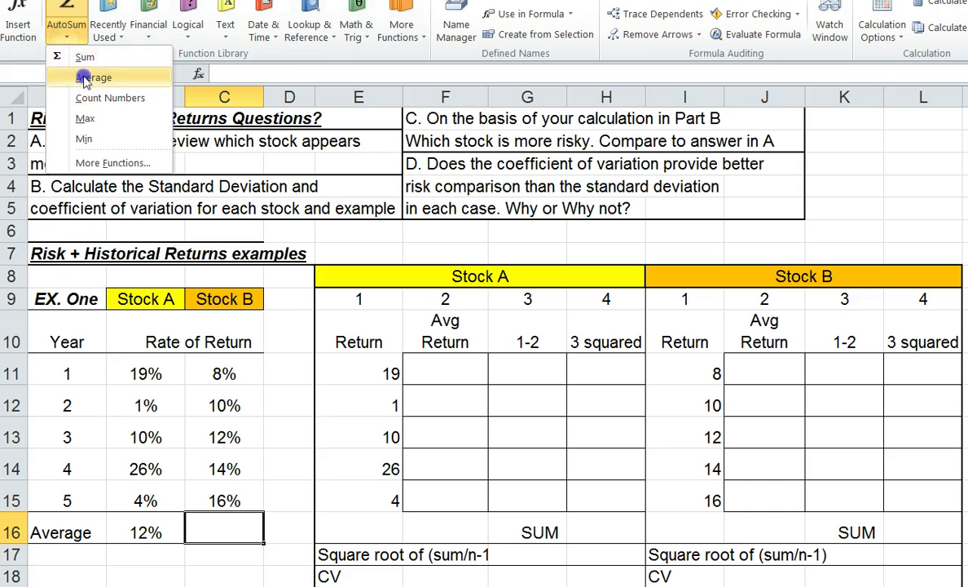
{"action": "left_click", "coordinate": [86, 77]}
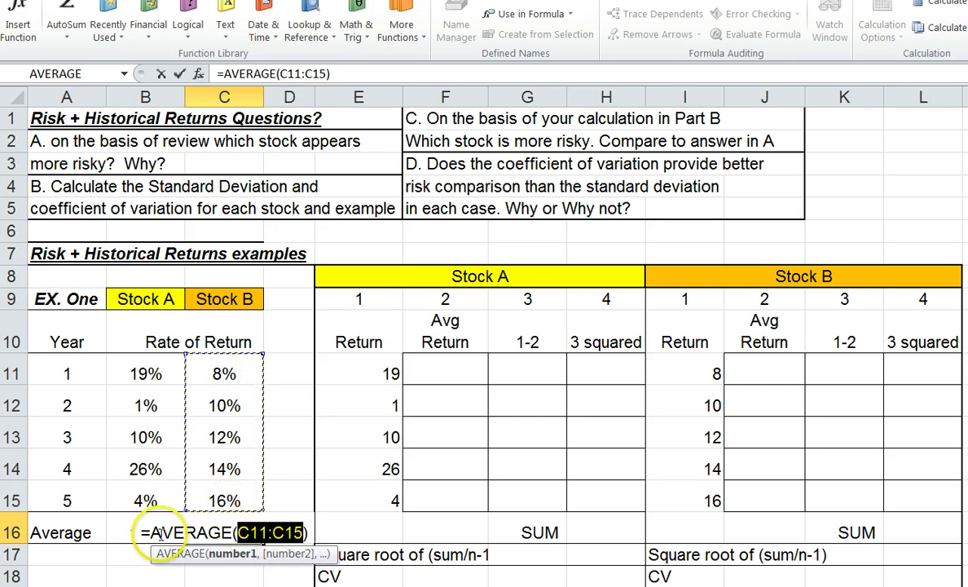
{"action": "key", "text": "Return"}
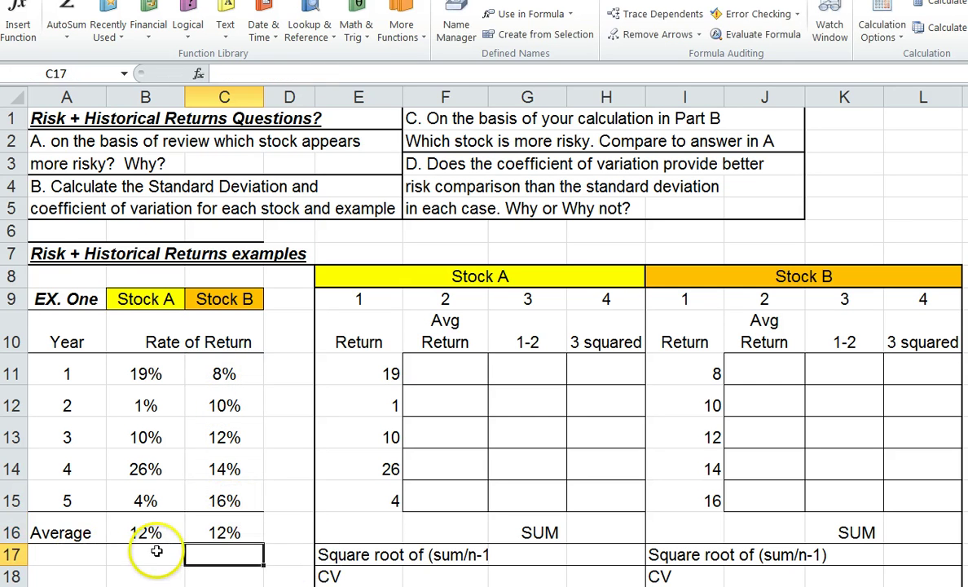
Compare the average returns of Stock A and Stock B in B16 and C16
{"action": "left_click", "coordinate": [222, 529]}
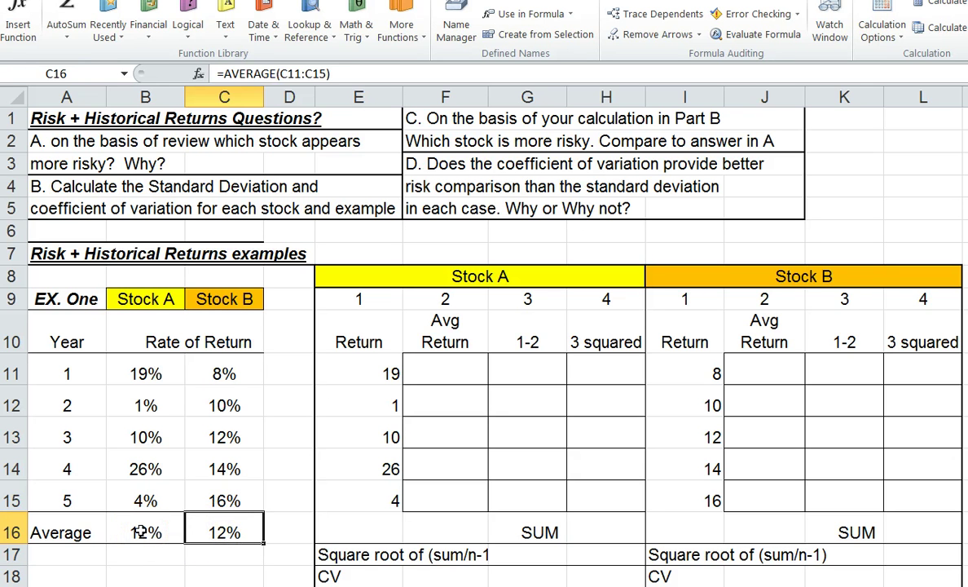
{"action": "left_click", "coordinate": [137, 530]}
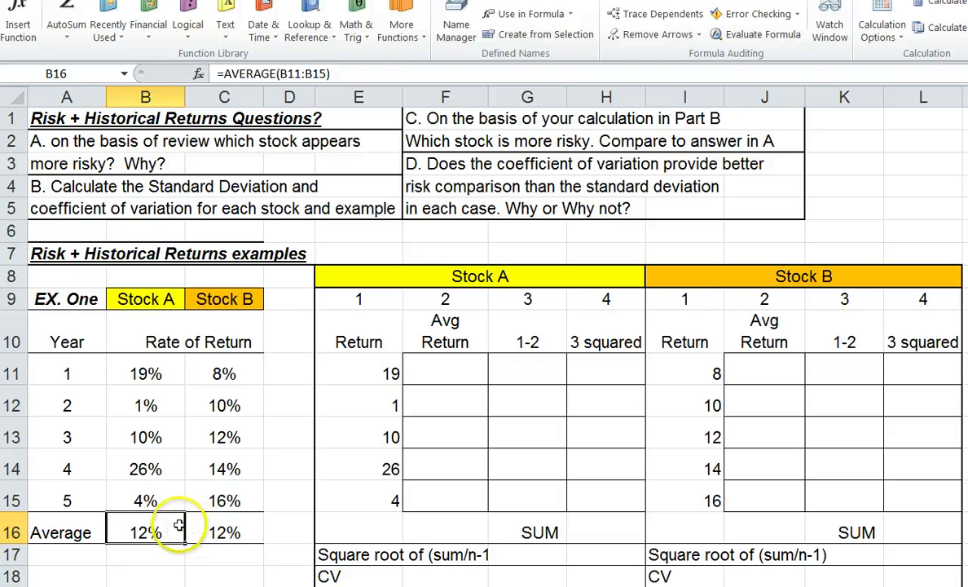
{"action": "left_click", "coordinate": [207, 524]}
{"action": "left_click", "coordinate": [145, 531]}
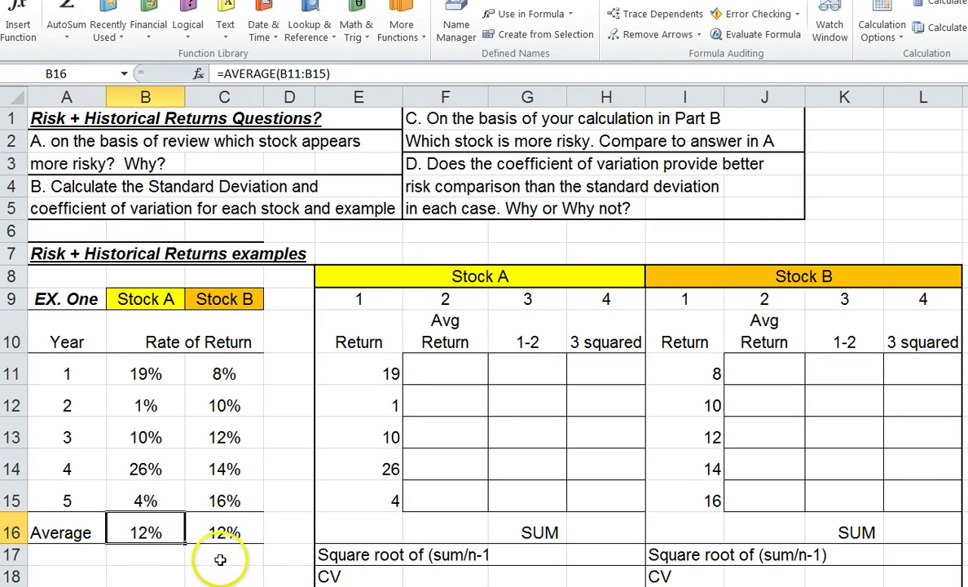
{"action": "left_click", "coordinate": [230, 562]}
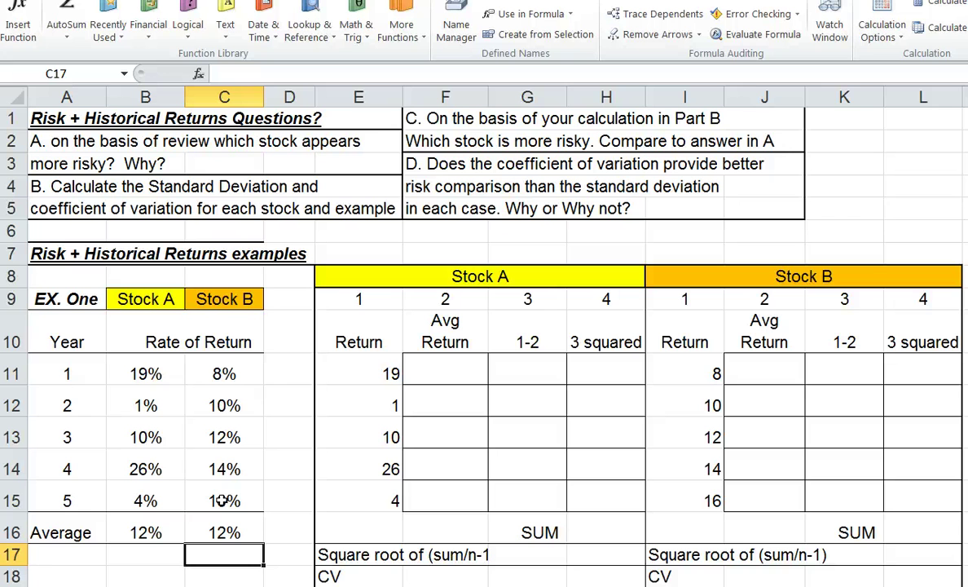
Link Stock A's first Avg Return cell, F11, to the average in B16 and format it as a percentage
{"action": "left_click", "coordinate": [445, 366]}
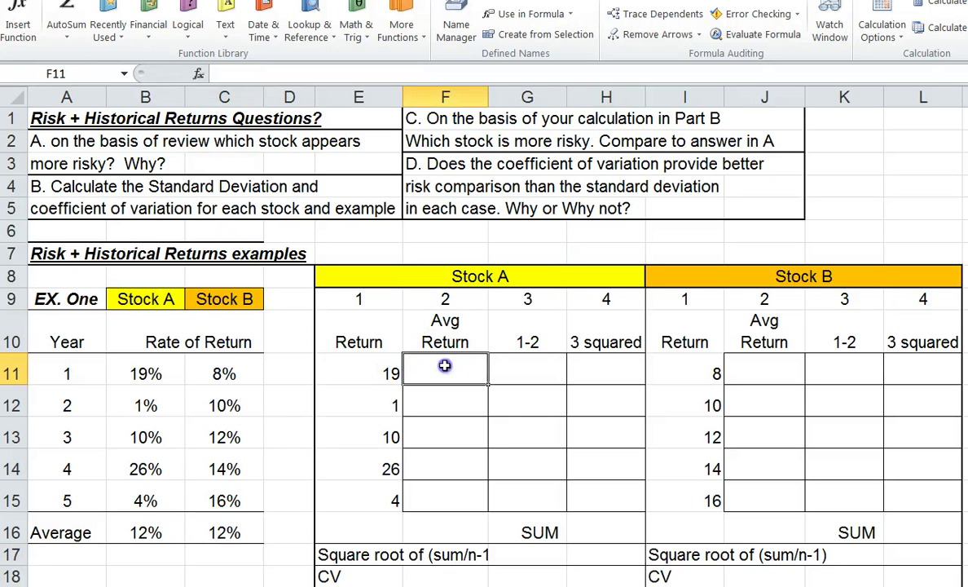
{"action": "type", "text": "+"}
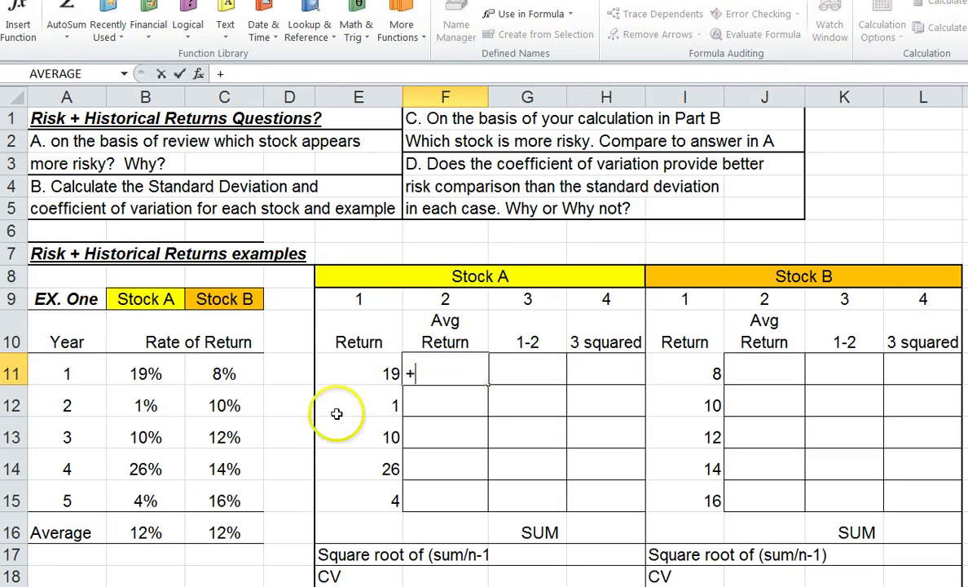
{"action": "left_click", "coordinate": [129, 530]}
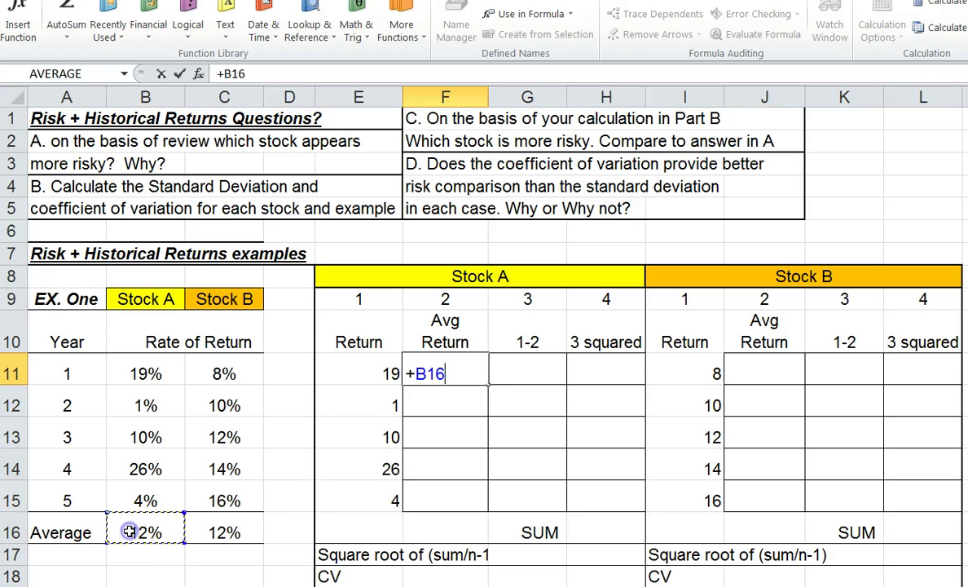
{"action": "key", "text": "Return"}
{"action": "left_click", "coordinate": [447, 372]}
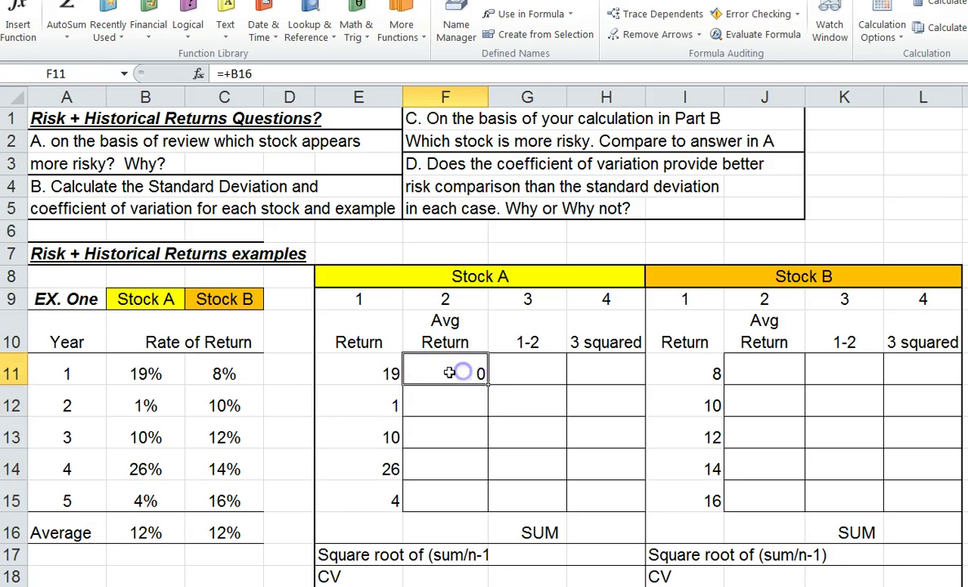
{"action": "left_click", "coordinate": [61, 0]}
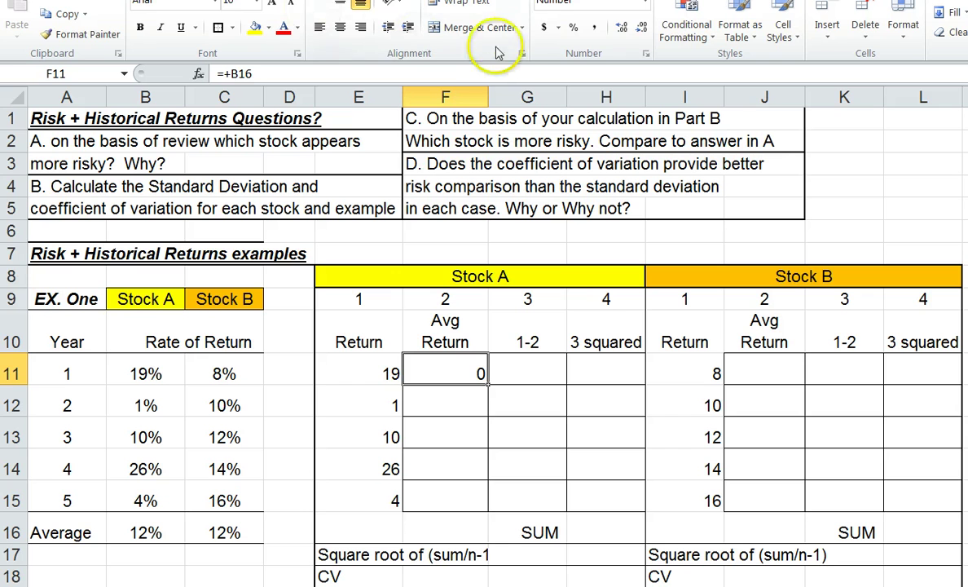
{"action": "left_click", "coordinate": [573, 28]}
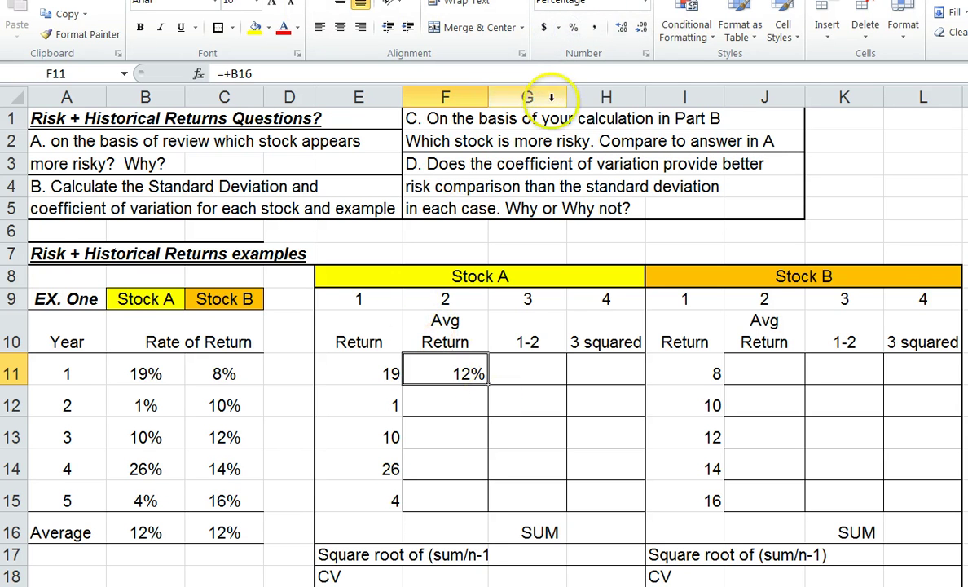
Make the reference in F11 absolute as =+$B$16 and copy the formula down through F15
{"action": "left_click", "coordinate": [229, 75]}
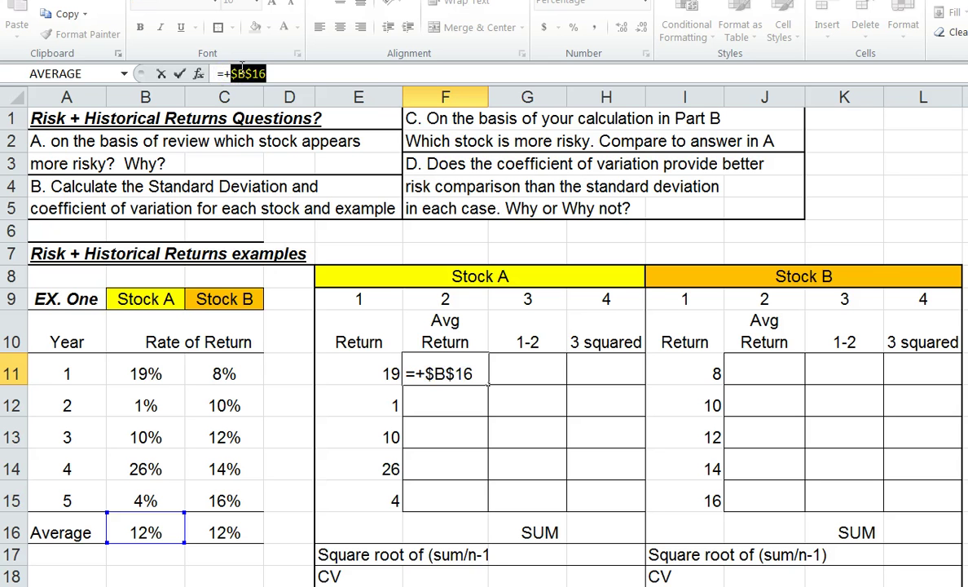
{"action": "key", "text": "Return"}
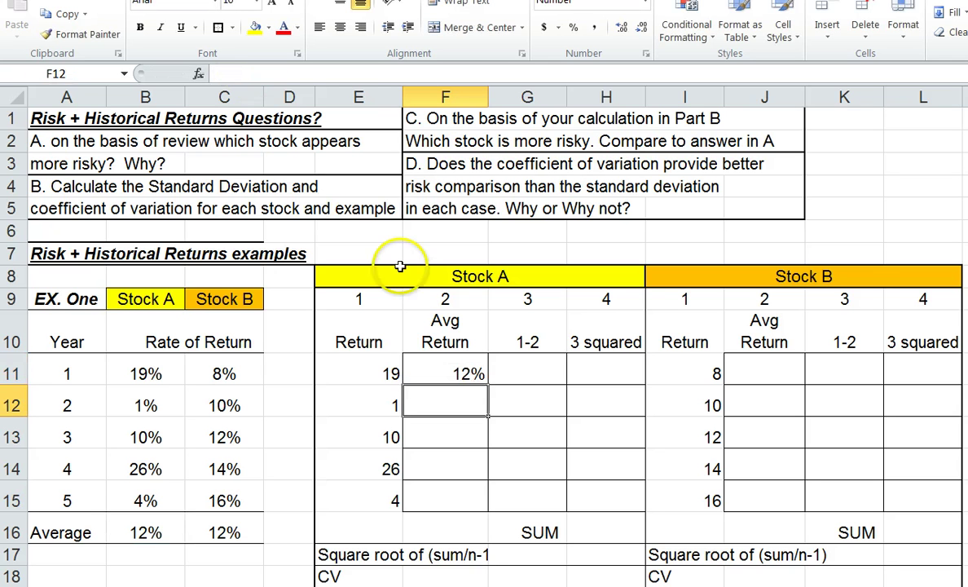
{"action": "left_click", "coordinate": [435, 373]}
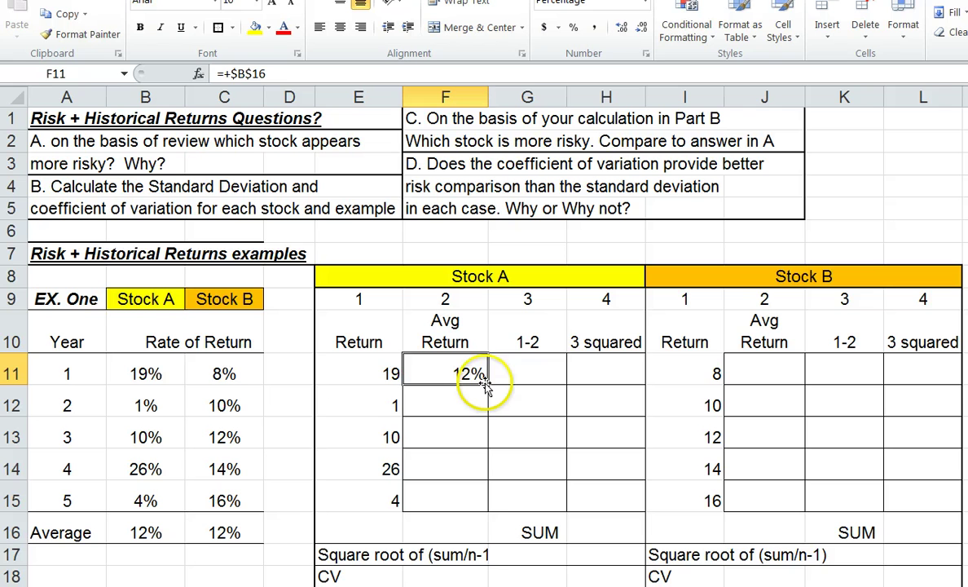
{"action": "left_click_drag", "start_coordinate": [486, 385], "coordinate": [489, 498]}
Check that each Avg Return cell in F11:F15 refers to the same Stock A average
{"action": "left_click", "coordinate": [450, 367]}
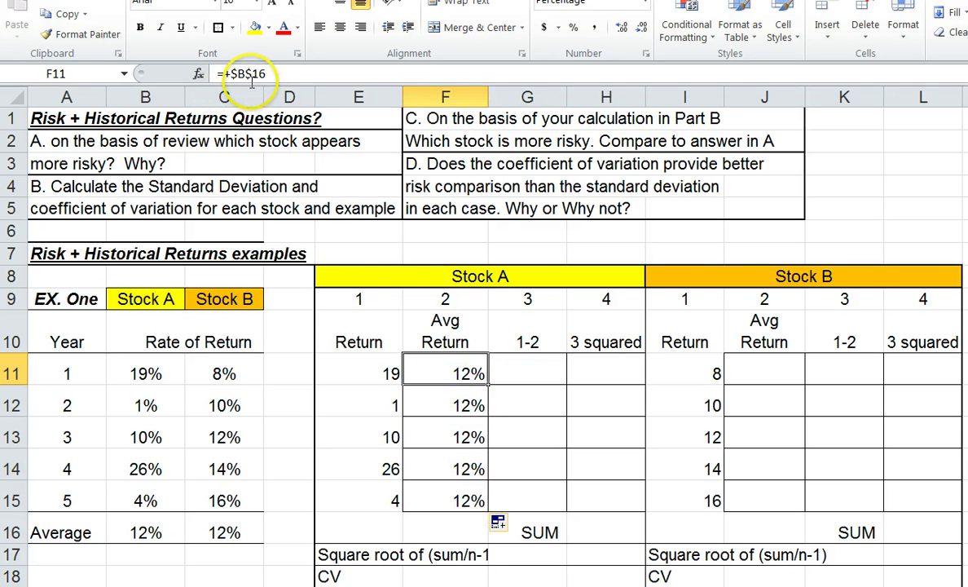
{"action": "left_click", "coordinate": [440, 401]}
{"action": "left_click", "coordinate": [440, 434]}
{"action": "left_click", "coordinate": [440, 467]}
{"action": "left_click", "coordinate": [435, 504]}
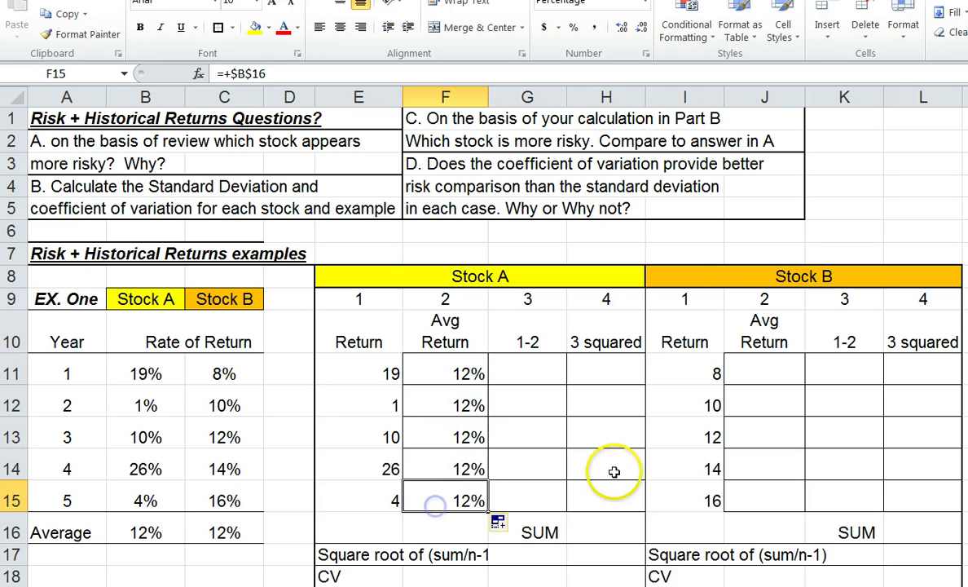
Multiply Stock A's first Avg Return cell, F11, by 100 so its formula reads =+$B$16*100
{"action": "left_click", "coordinate": [527, 372]}
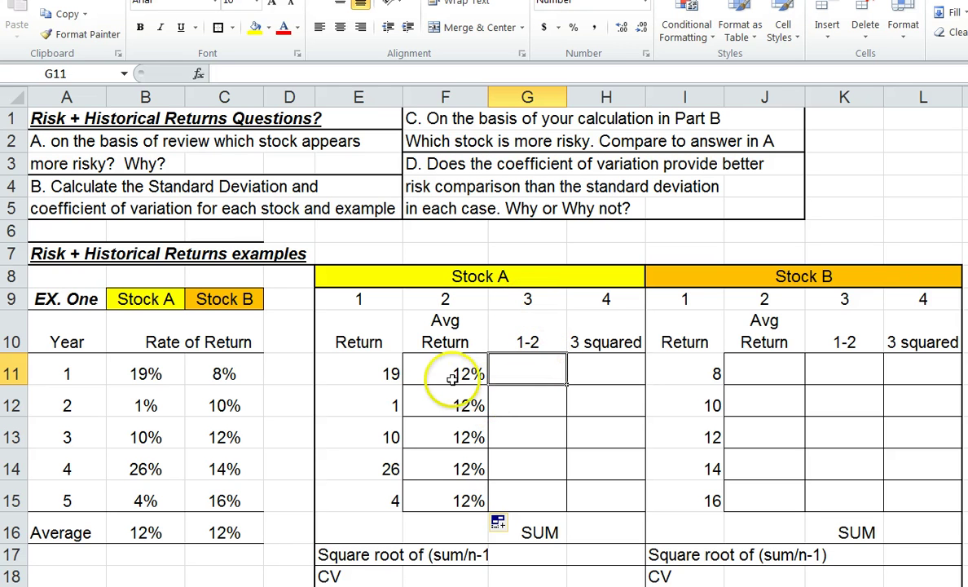
{"action": "left_click", "coordinate": [352, 368]}
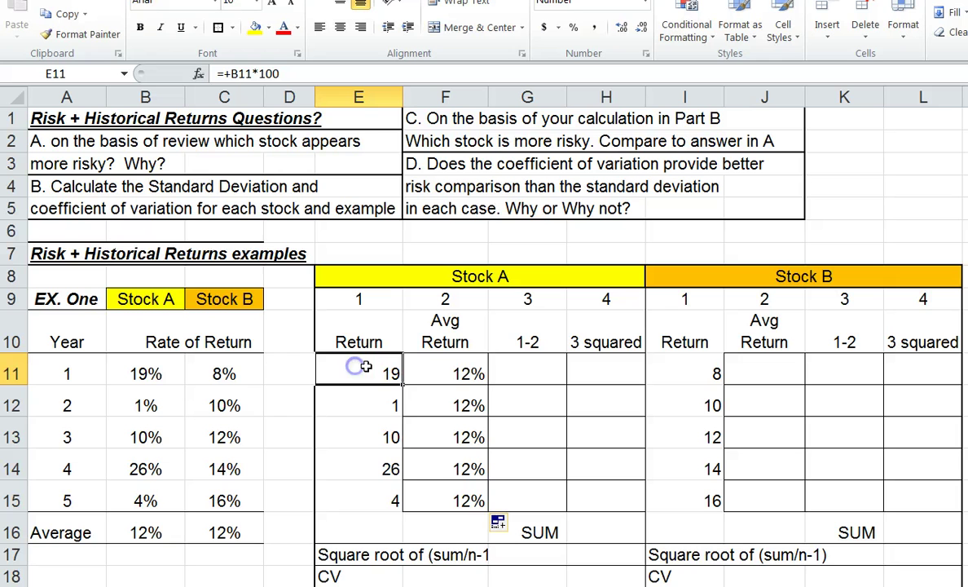
{"action": "left_click", "coordinate": [445, 370]}
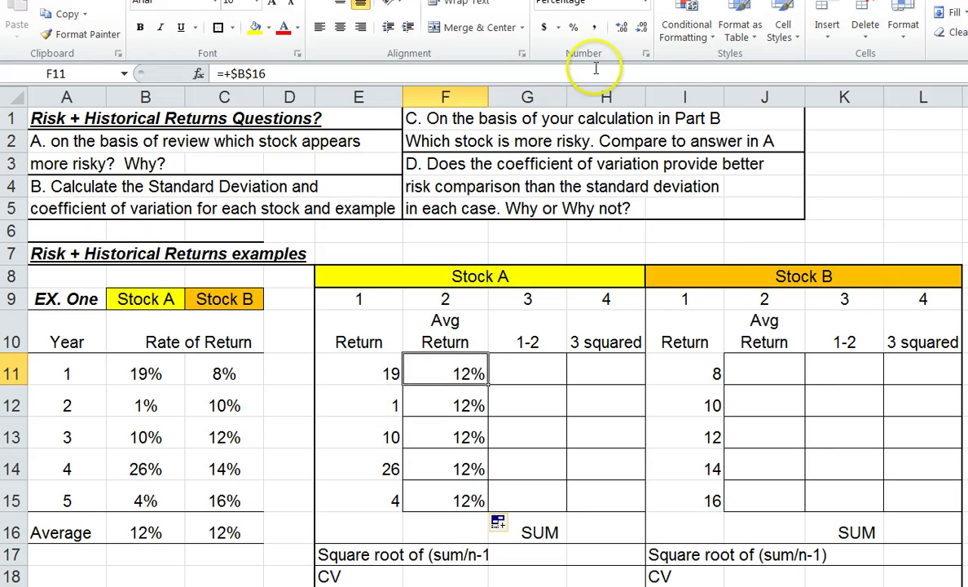
{"action": "left_click", "coordinate": [299, 72]}
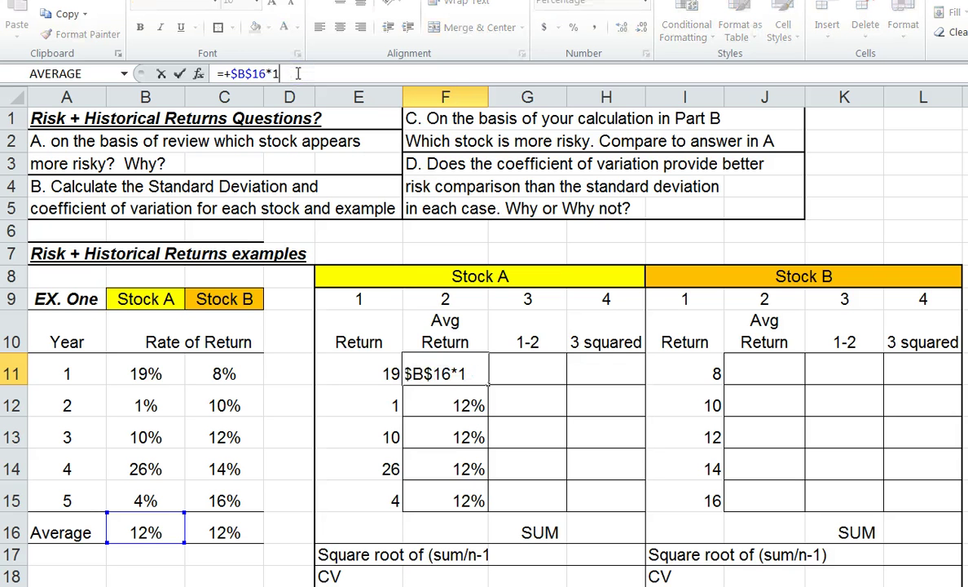
{"action": "key", "text": "Return"}
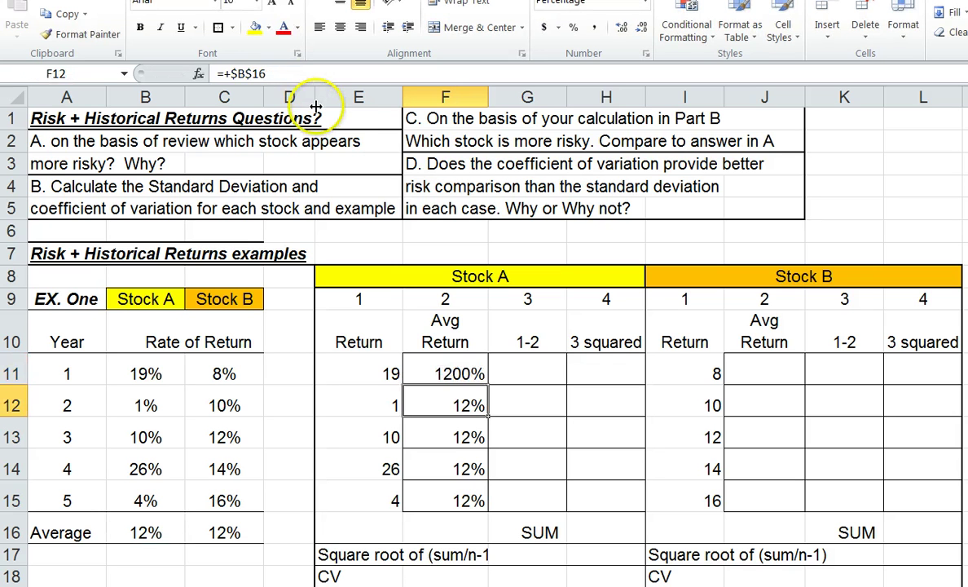
Format F11 in comma style with two decimals and copy it down through F15
{"action": "left_click", "coordinate": [443, 371]}
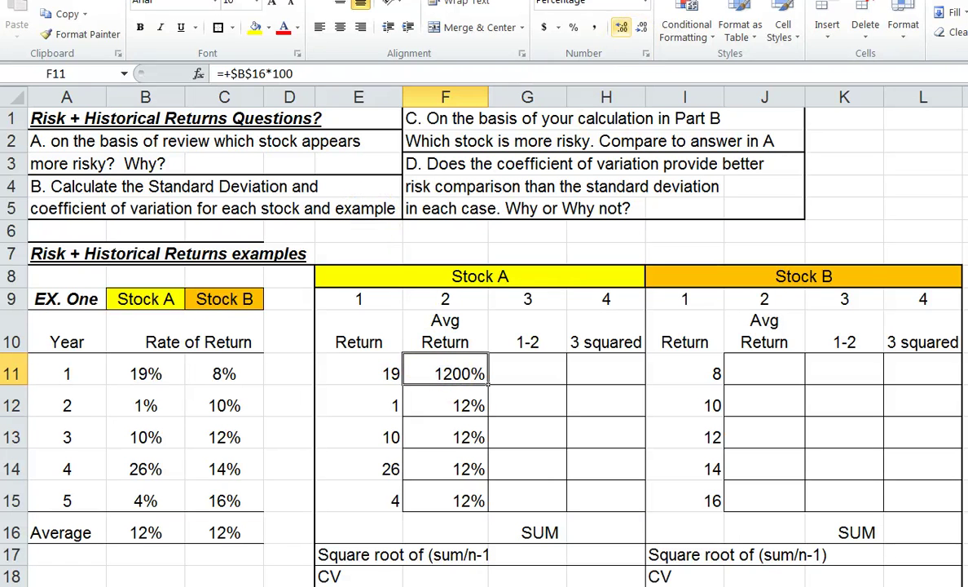
{"action": "left_click", "coordinate": [603, 30]}
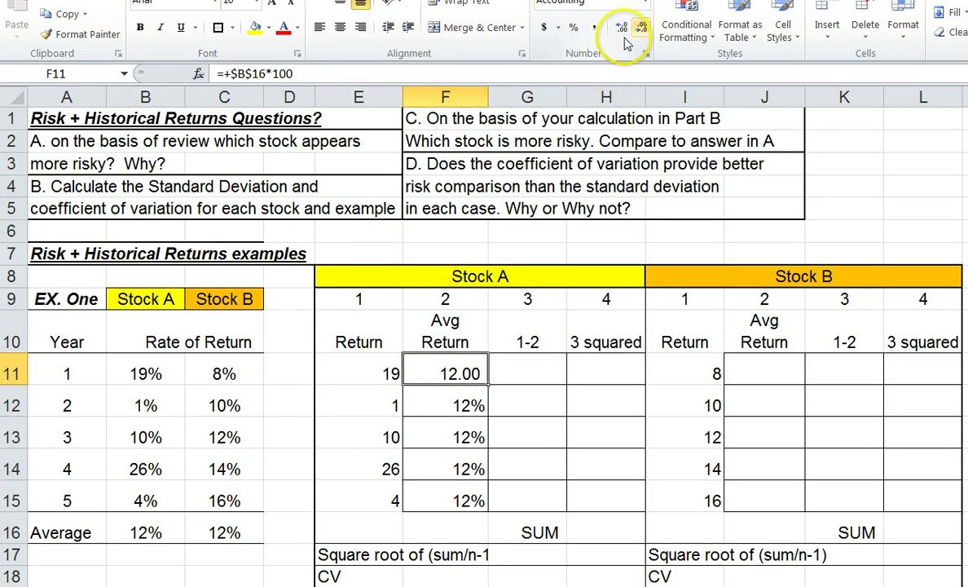
{"action": "left_click", "coordinate": [641, 30]}
{"action": "left_click", "coordinate": [591, 31]}
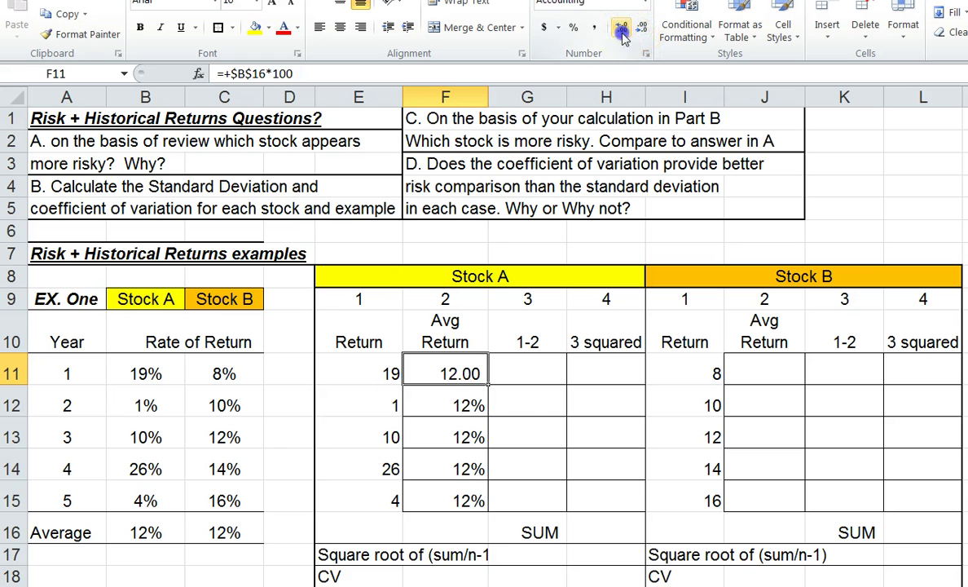
{"action": "left_click_drag", "start_coordinate": [488, 383], "coordinate": [499, 507]}
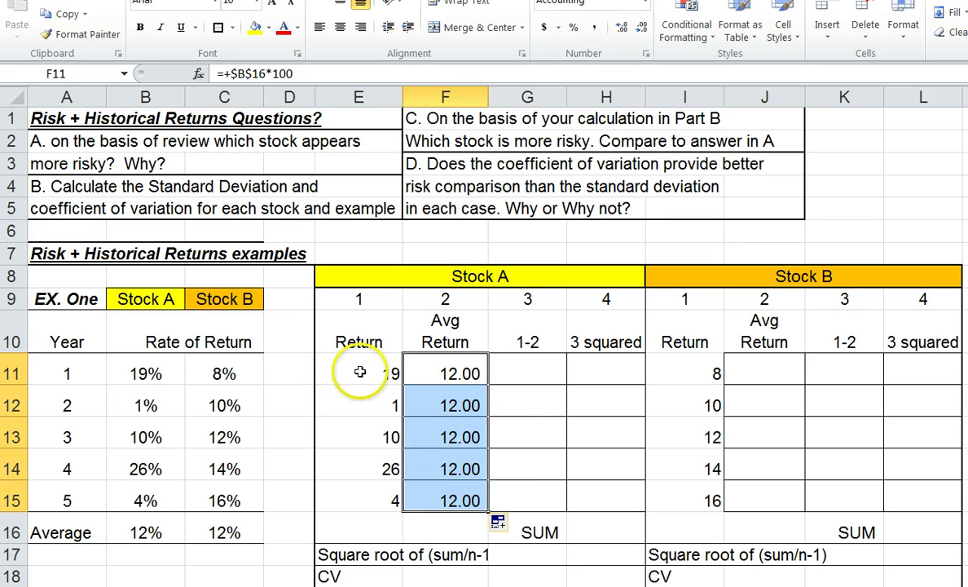
Enter +E11-F11 in G11 to subtract Stock A's average return from its first return
{"action": "left_click", "coordinate": [523, 368]}
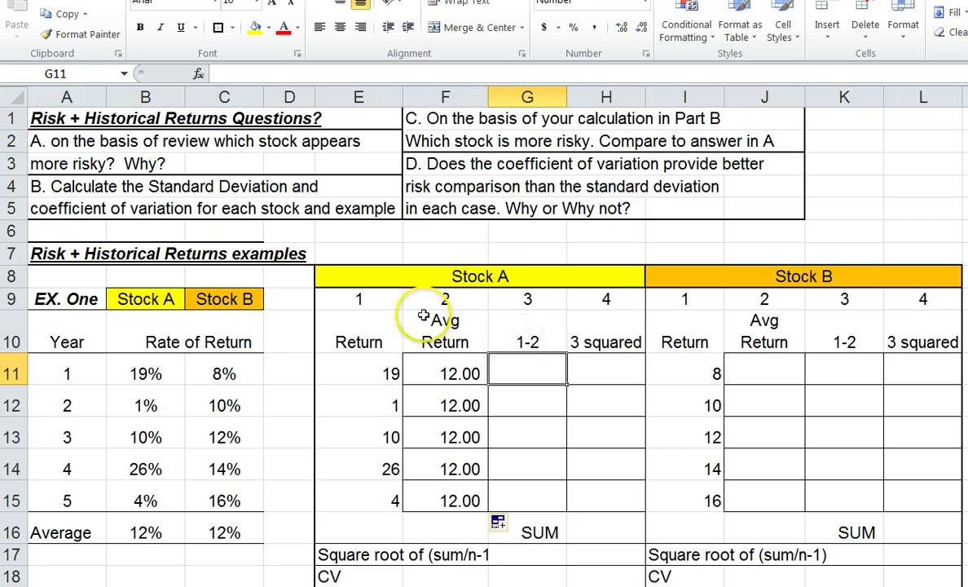
{"action": "left_click_drag", "start_coordinate": [355, 299], "coordinate": [606, 299]}
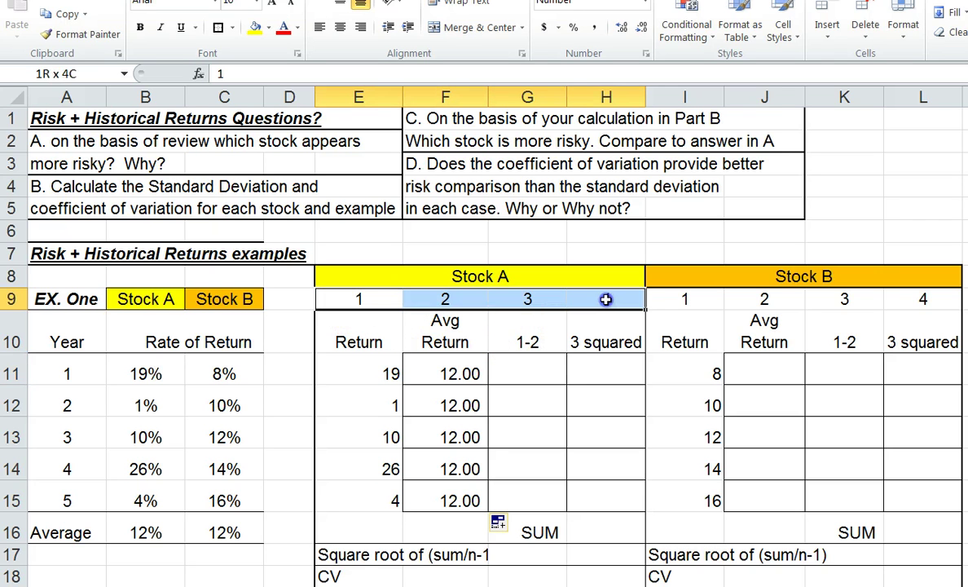
{"action": "left_click", "coordinate": [517, 334]}
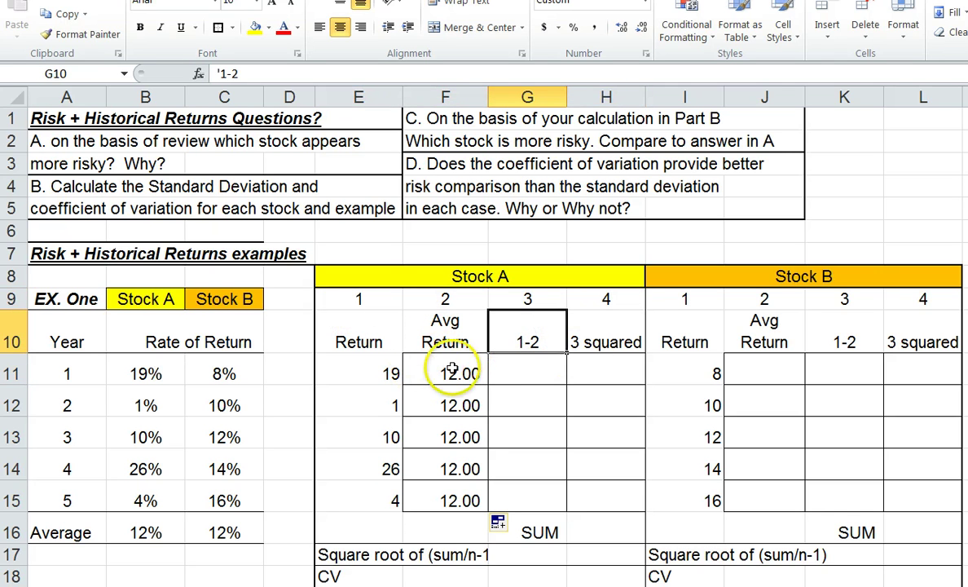
{"action": "left_click", "coordinate": [505, 376]}
{"action": "type", "text": "+"}
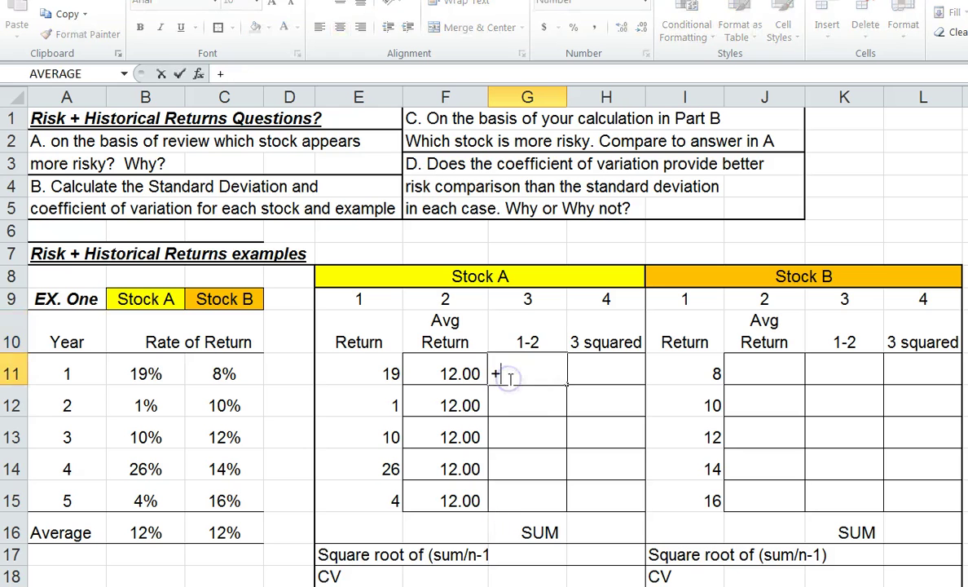
{"action": "left_click", "coordinate": [390, 373]}
{"action": "type", "text": "-"}
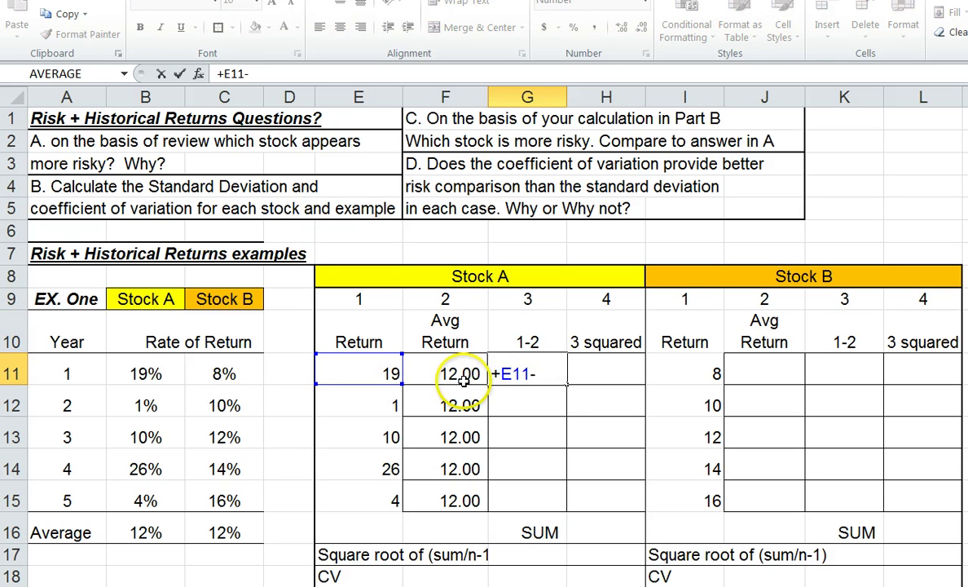
{"action": "left_click", "coordinate": [453, 373]}
{"action": "key", "text": "Return"}
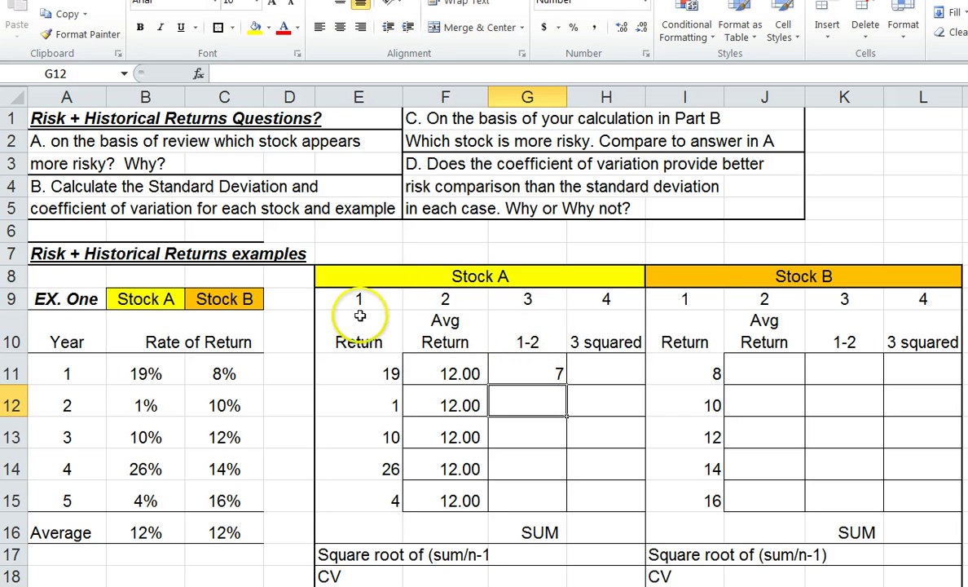
Copy the difference formula from G11 down through G15 and show the results with one decimal
{"action": "left_click_drag", "start_coordinate": [381, 296], "coordinate": [444, 298]}
{"action": "left_click", "coordinate": [530, 373]}
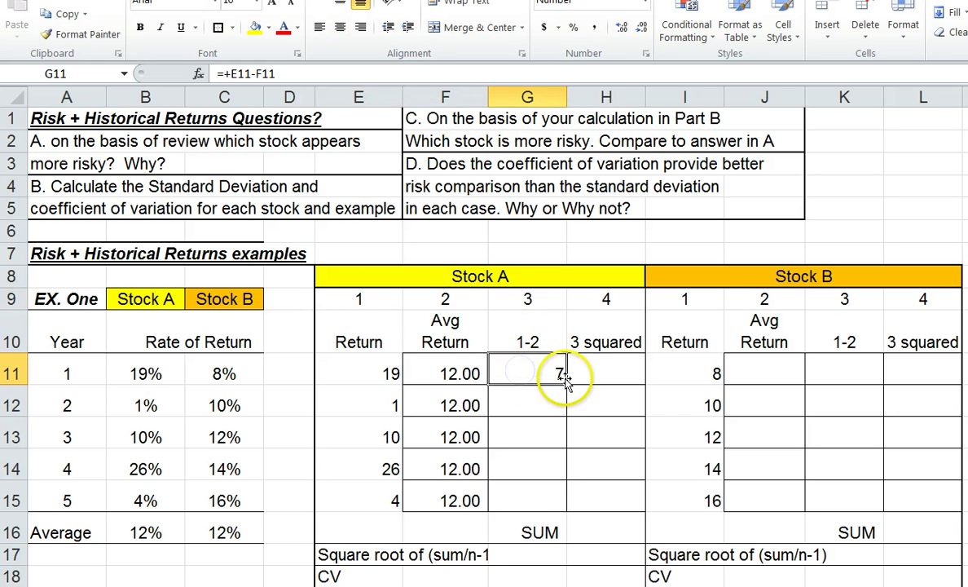
{"action": "left_click_drag", "start_coordinate": [567, 384], "coordinate": [572, 501]}
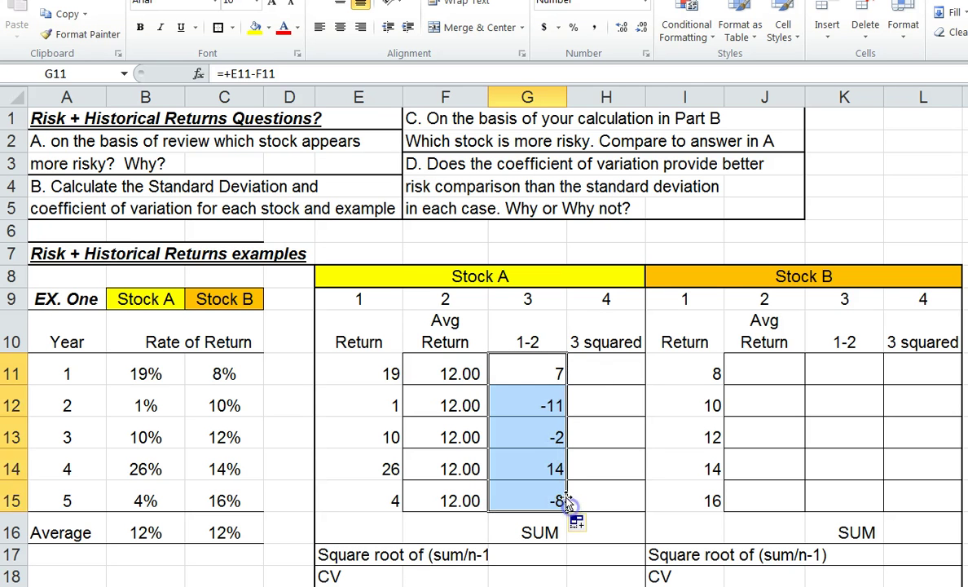
{"action": "left_click", "coordinate": [621, 29]}
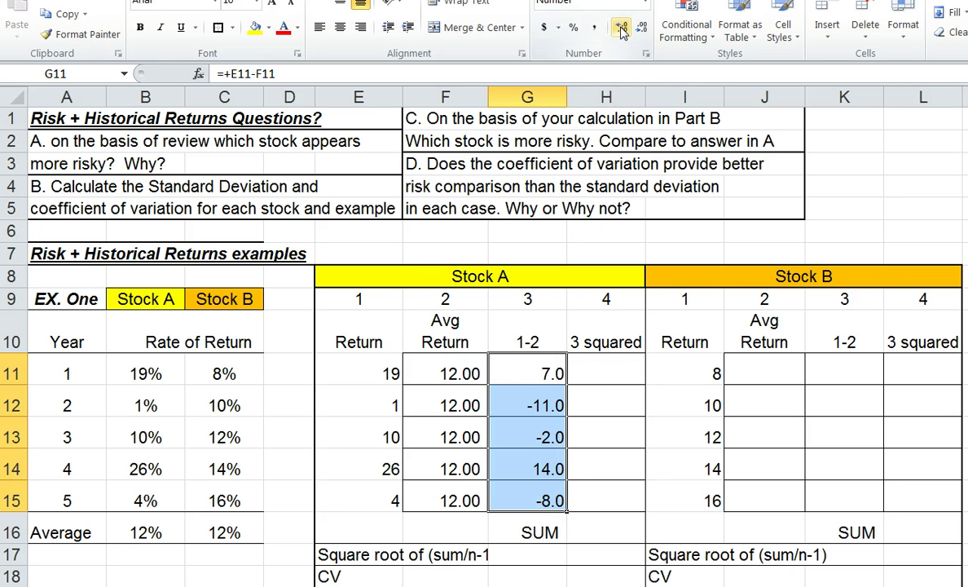
Square Stock A's first difference in H11 with +G11^2 and copy the formula down through H15
{"action": "left_click", "coordinate": [607, 371]}
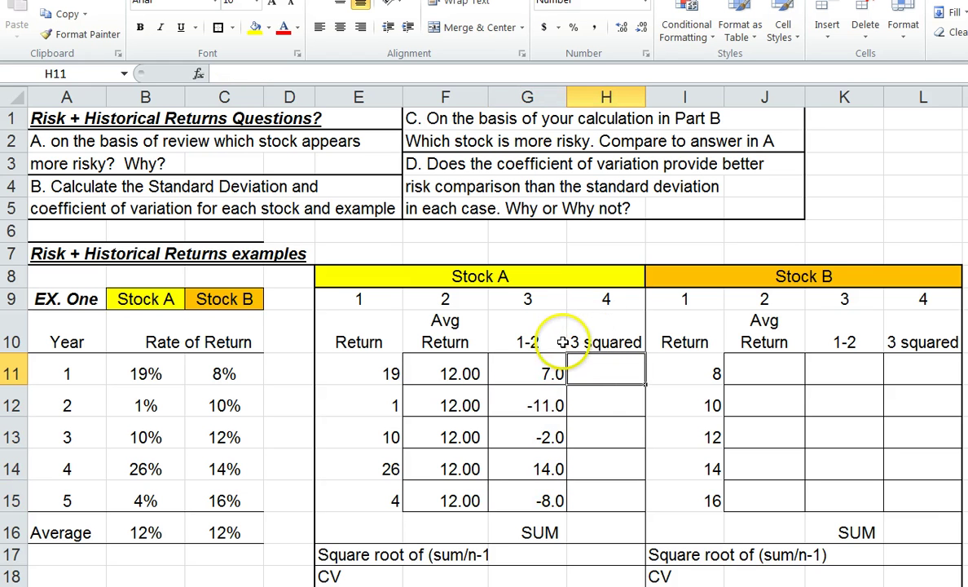
{"action": "left_click", "coordinate": [610, 342]}
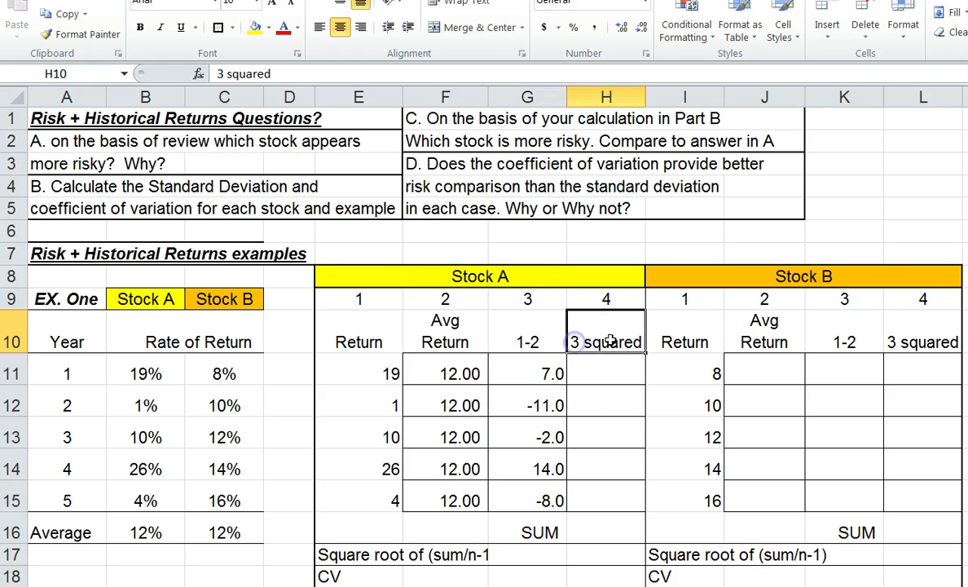
{"action": "left_click", "coordinate": [517, 299]}
{"action": "left_click", "coordinate": [520, 339]}
{"action": "left_click", "coordinate": [591, 371]}
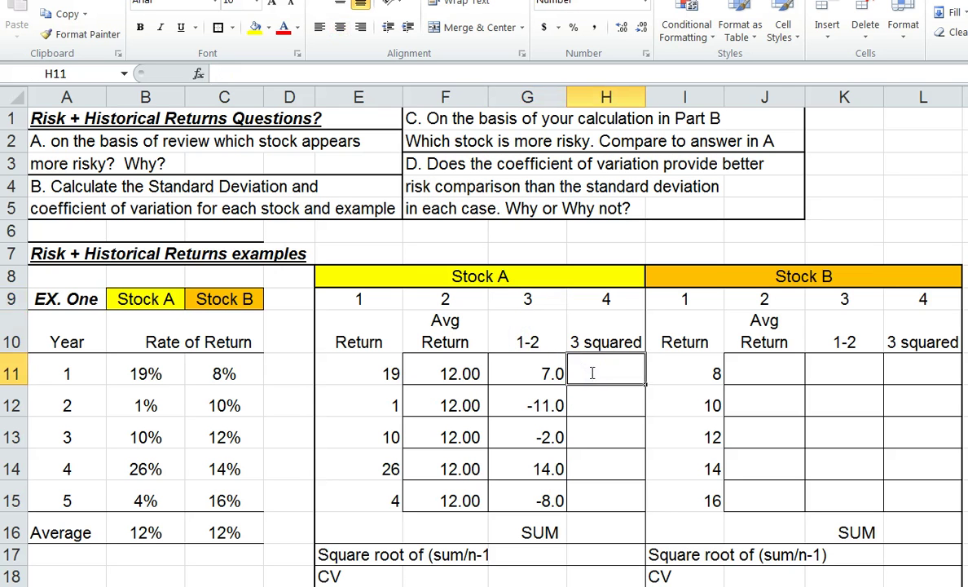
{"action": "type", "text": "+"}
{"action": "left_click", "coordinate": [555, 372]}
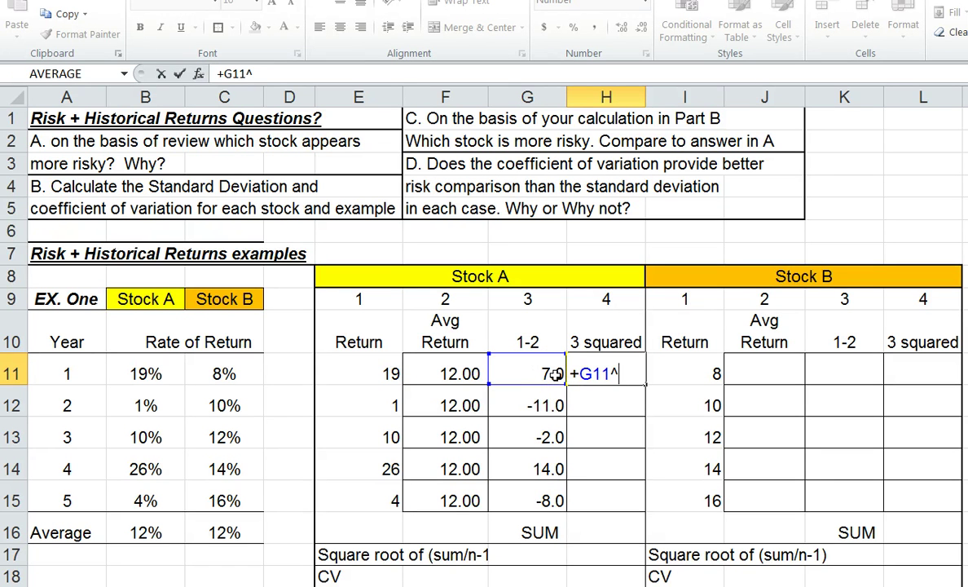
{"action": "key", "text": "Return"}
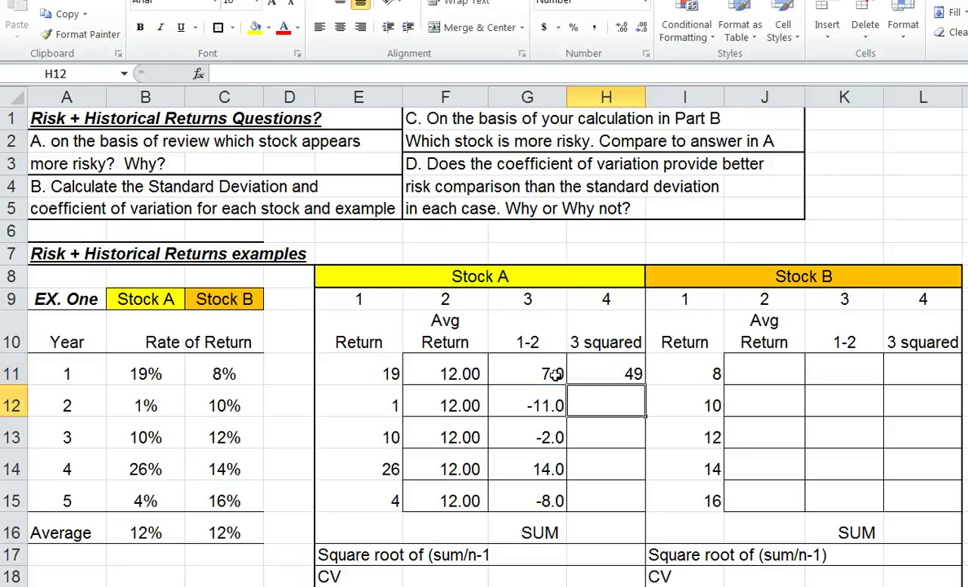
{"action": "left_click", "coordinate": [621, 369]}
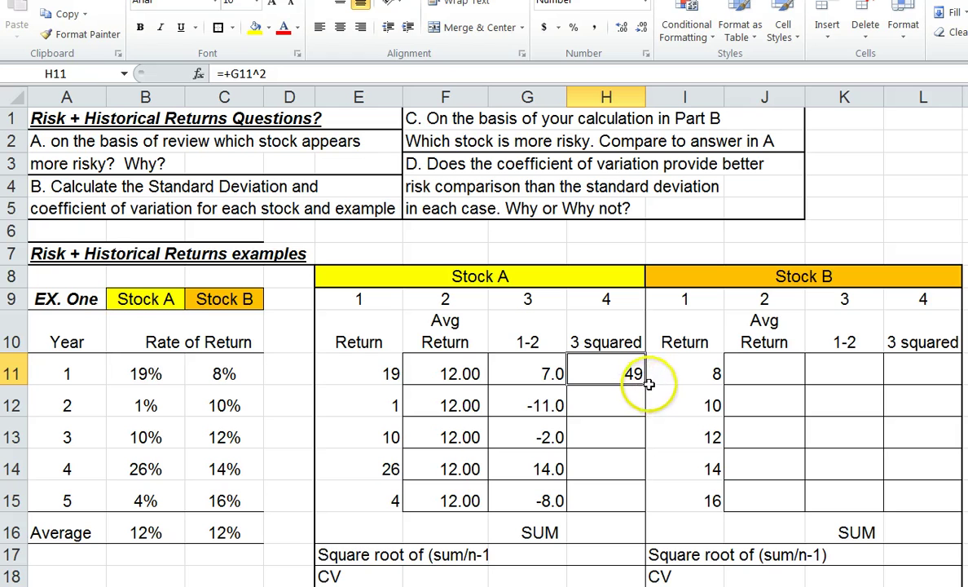
{"action": "left_click_drag", "start_coordinate": [648, 383], "coordinate": [649, 501]}
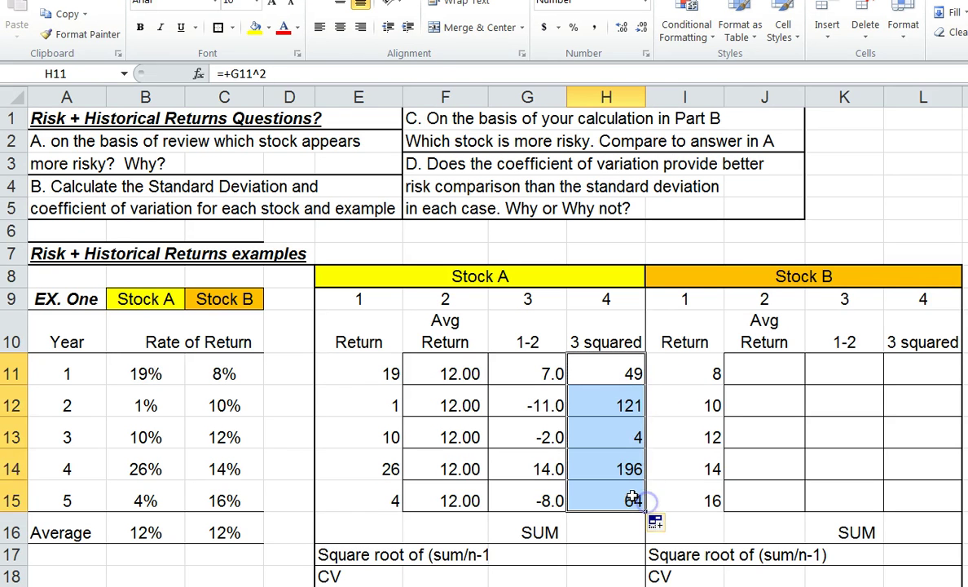
Total Stock A's squared differences in H16 with =SUM(H11:H15) and show one decimal
{"action": "left_click", "coordinate": [595, 533]}
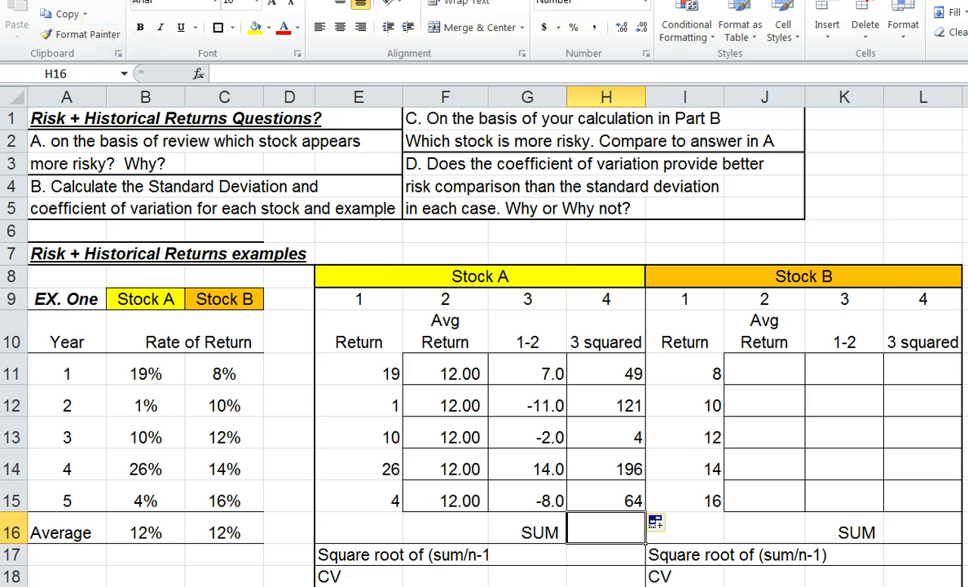
{"action": "left_click", "coordinate": [134, 0]}
{"action": "left_click", "coordinate": [67, 38]}
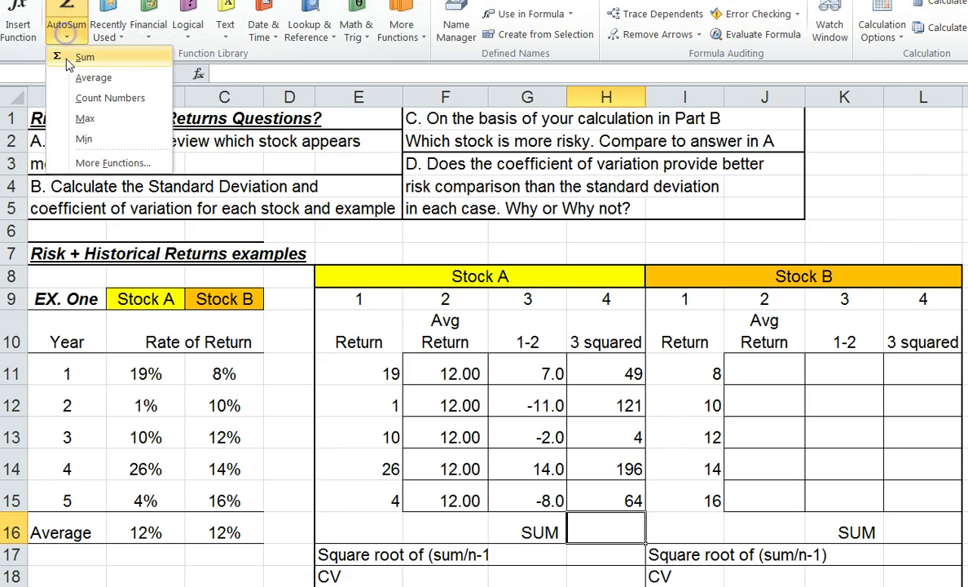
{"action": "left_click", "coordinate": [81, 61]}
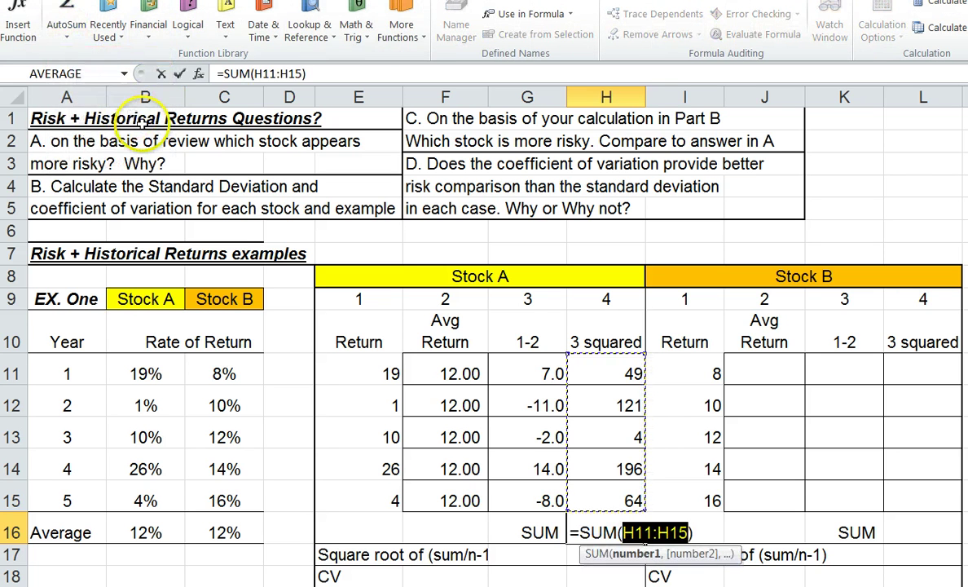
{"action": "key", "text": "Return"}
{"action": "left_click", "coordinate": [602, 526]}
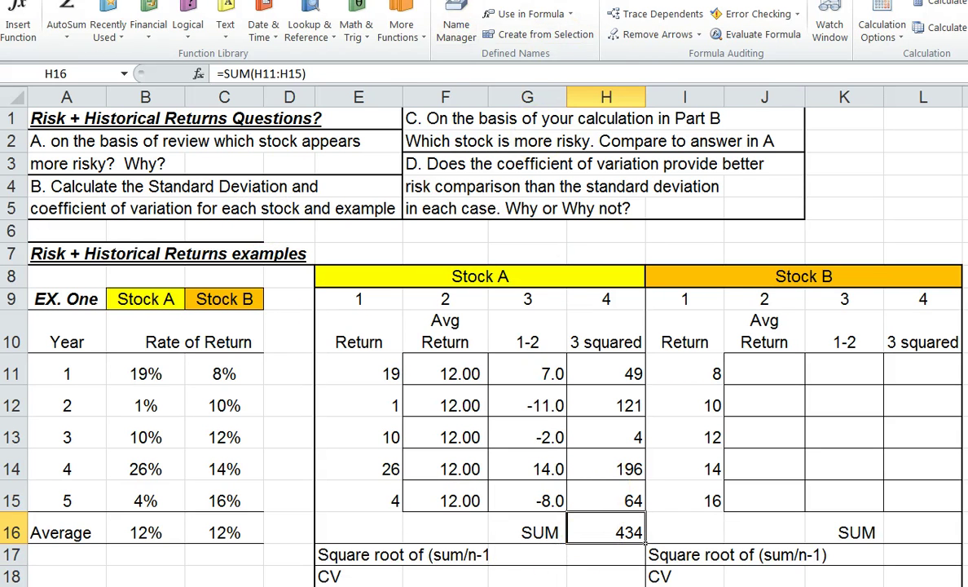
{"action": "left_click", "coordinate": [622, 26]}
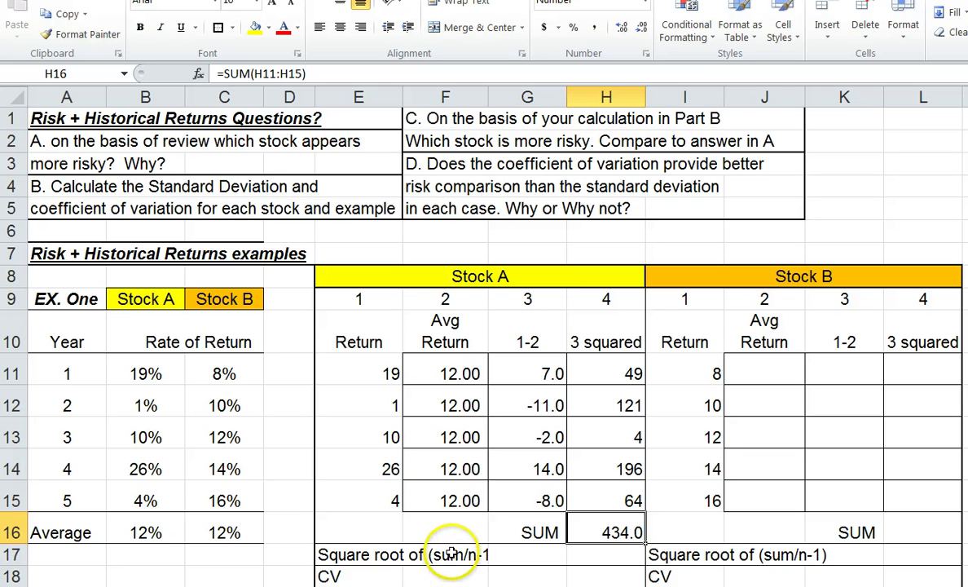
Divide Stock A's sum of squares by n-1 in H17 by entering +H16/4
{"action": "left_click", "coordinate": [589, 556]}
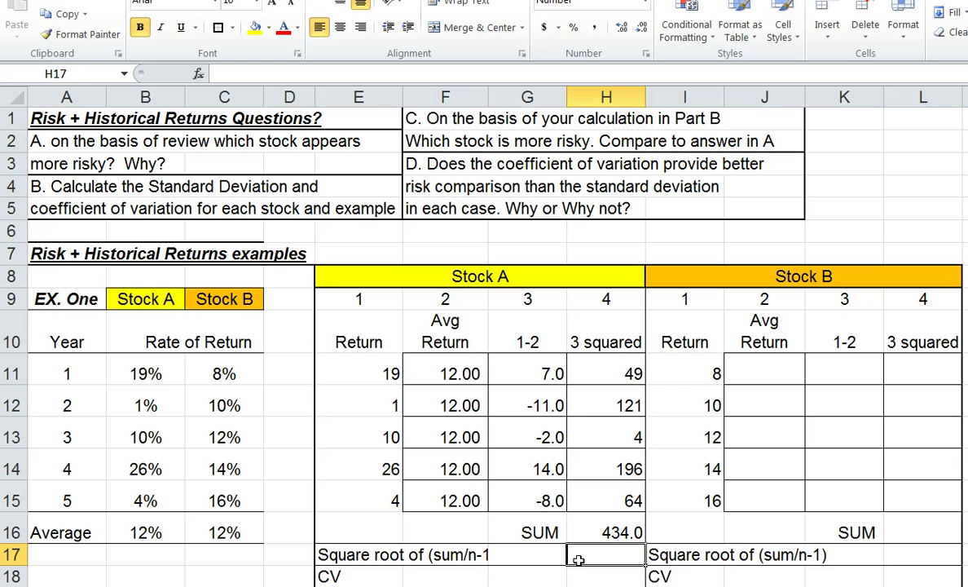
{"action": "type", "text": "+"}
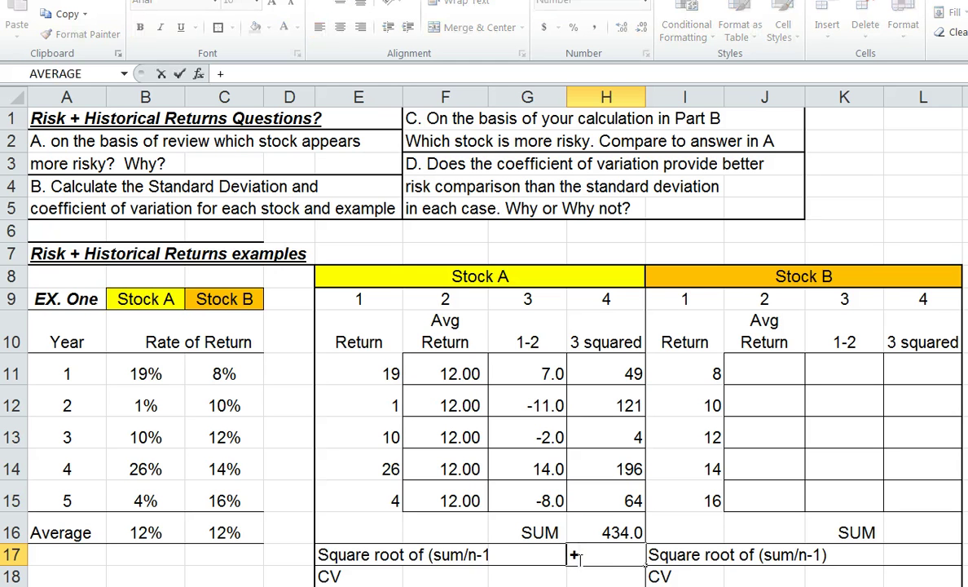
{"action": "left_click", "coordinate": [607, 531]}
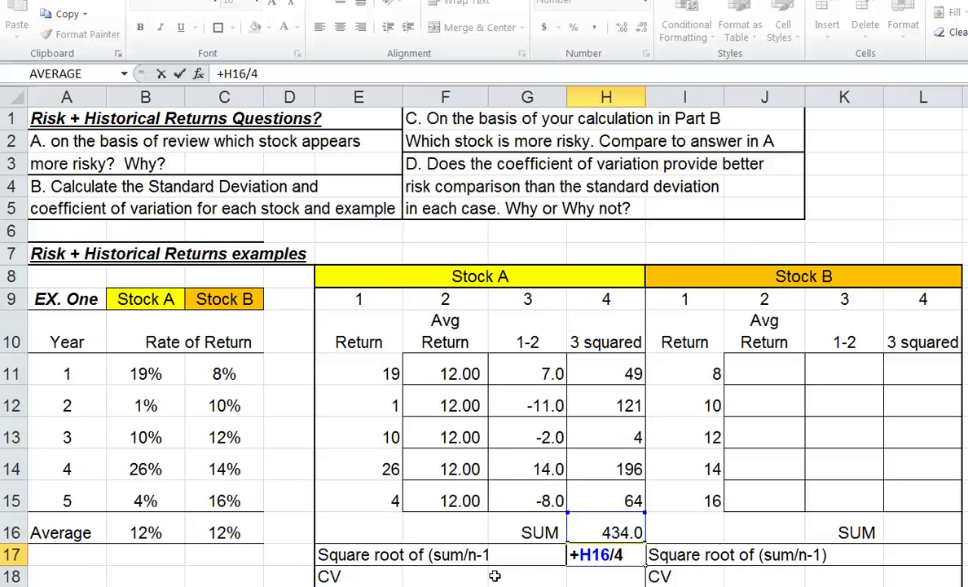
{"action": "key", "text": "Return"}
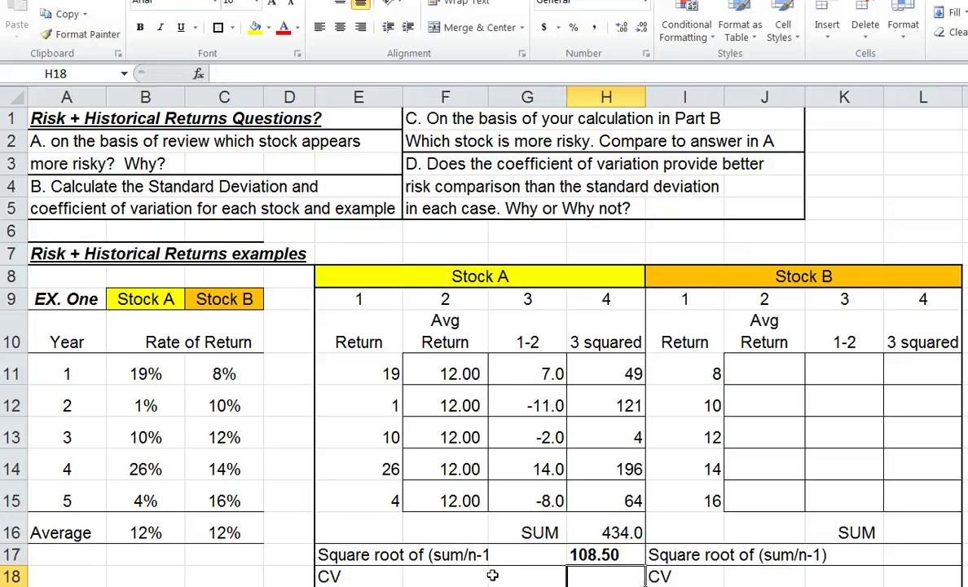
{"action": "left_click", "coordinate": [586, 556]}
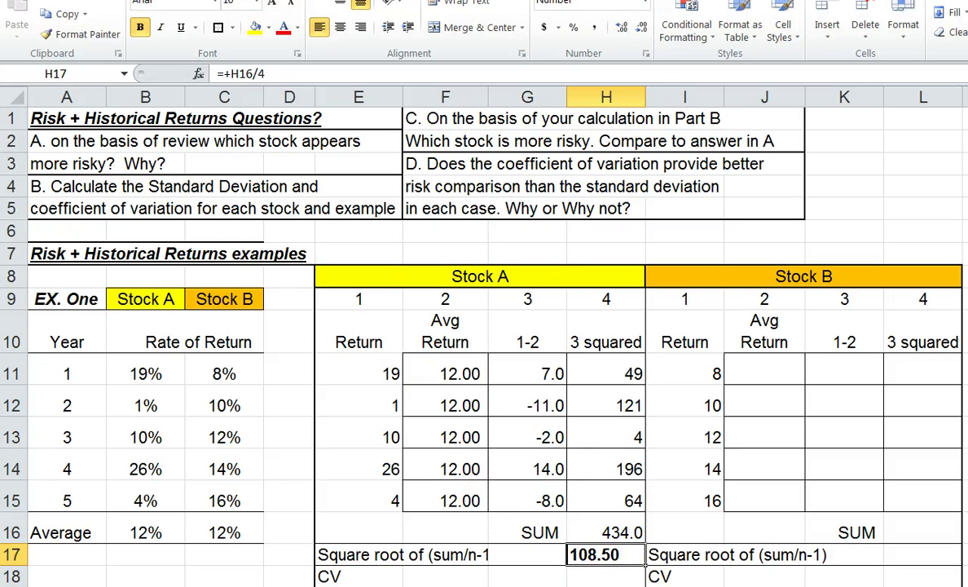
Move Stock A's sum/n-1 result from H17 to G17 as the value 108.5 and widen column F to fit the E17 label
{"action": "key", "text": "Return"}
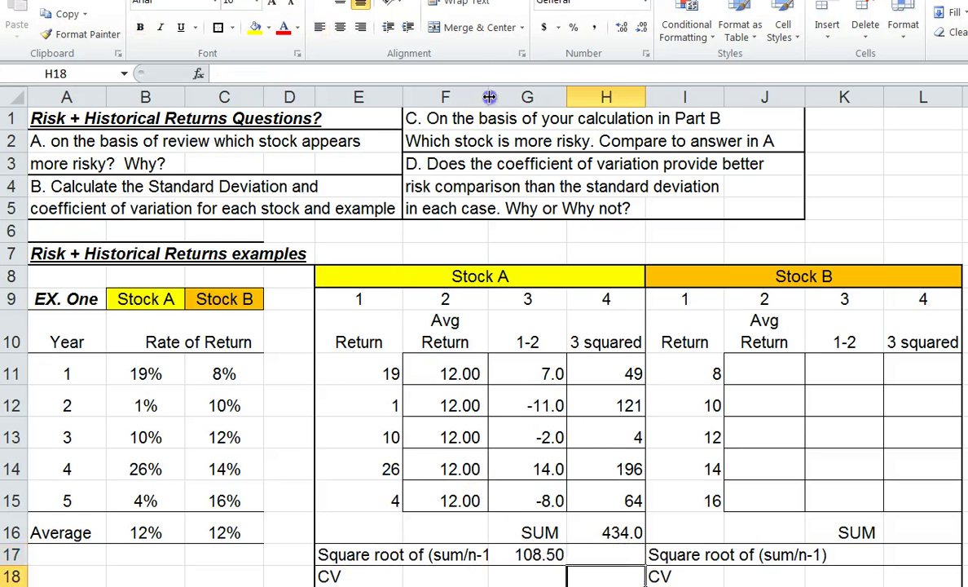
{"action": "left_click_drag", "start_coordinate": [489, 96], "coordinate": [501, 97]}
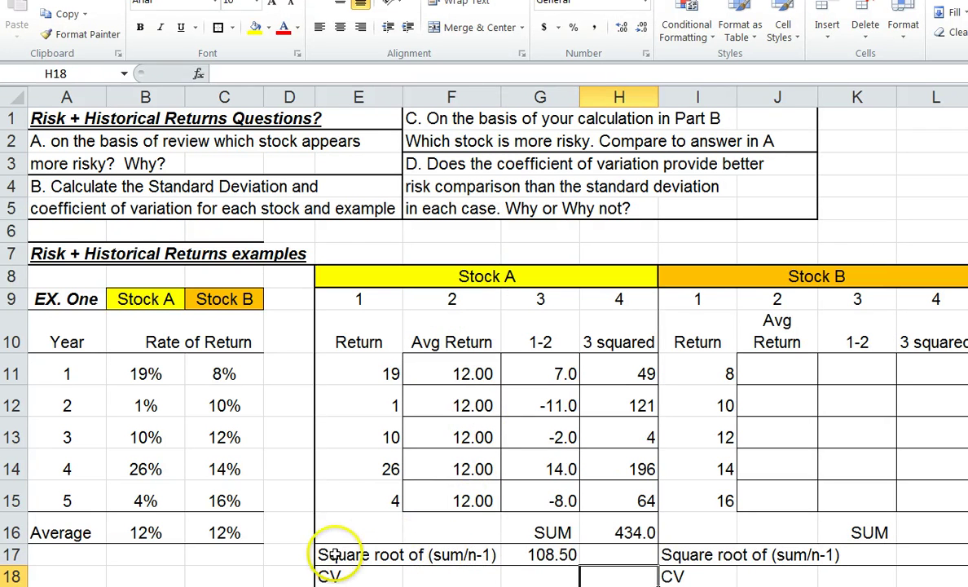
{"action": "left_click_drag", "start_coordinate": [343, 551], "coordinate": [415, 554]}
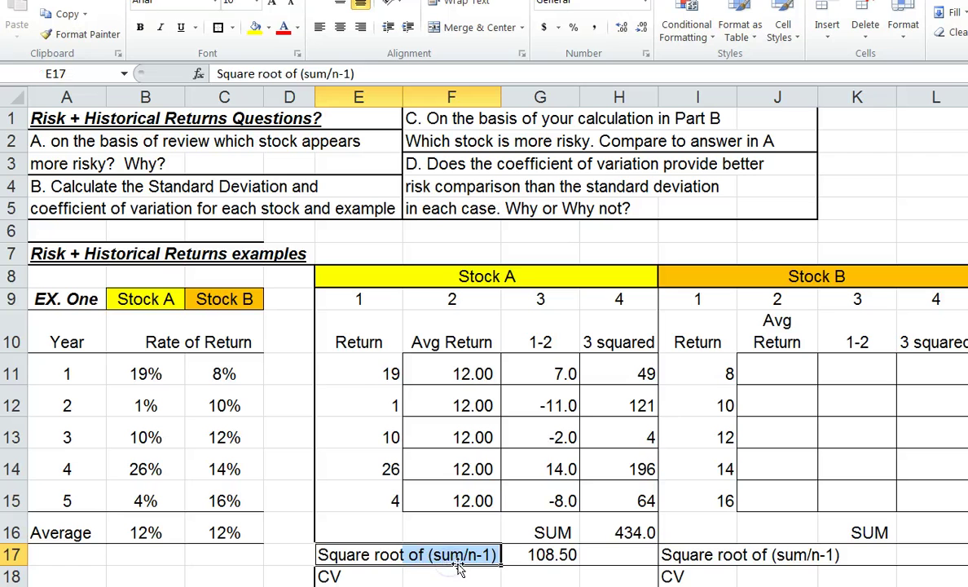
{"action": "left_click", "coordinate": [537, 554]}
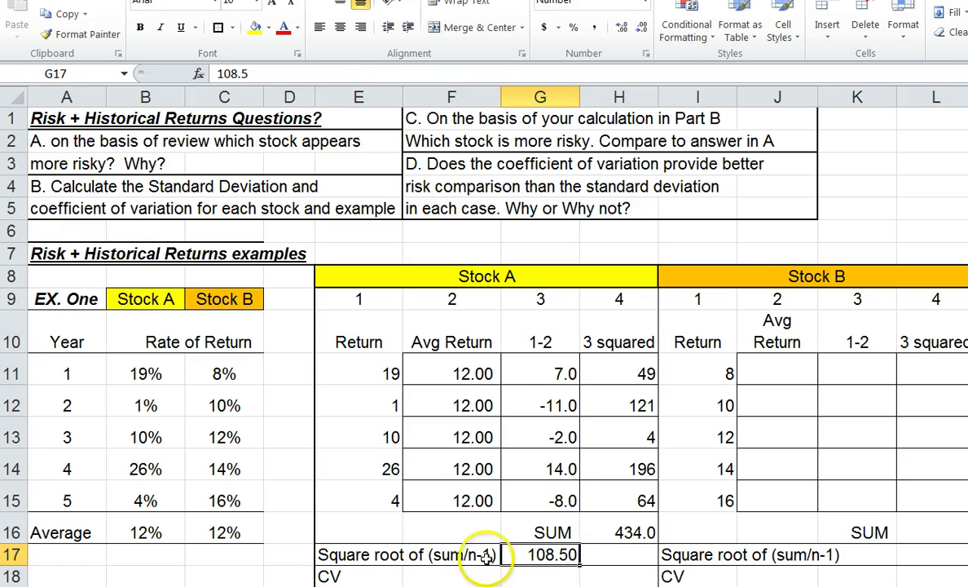
Calculate Stock A's standard deviation in H17 with =+SQRT(G17) and center the result in the cell
{"action": "left_click", "coordinate": [615, 556]}
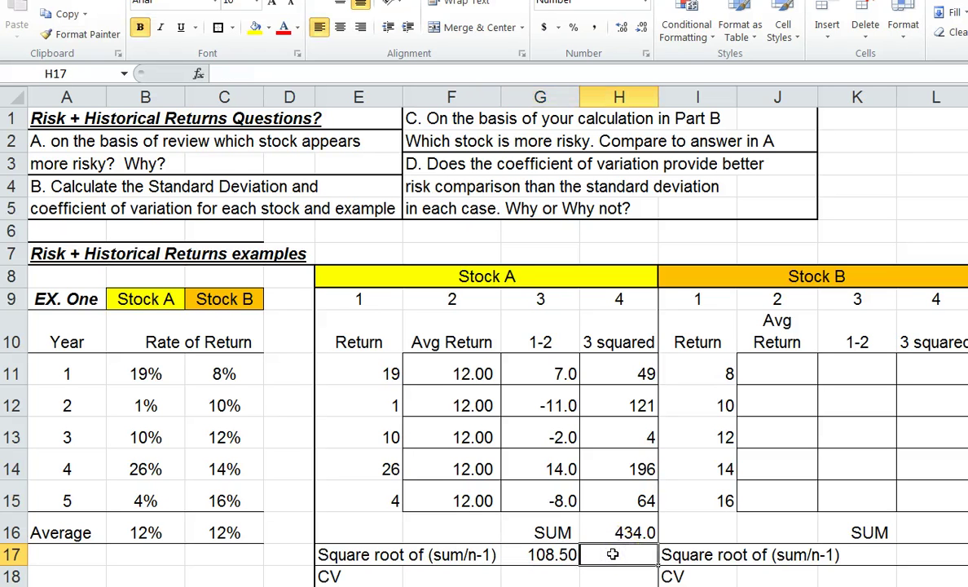
{"action": "type", "text": "+sqrt"}
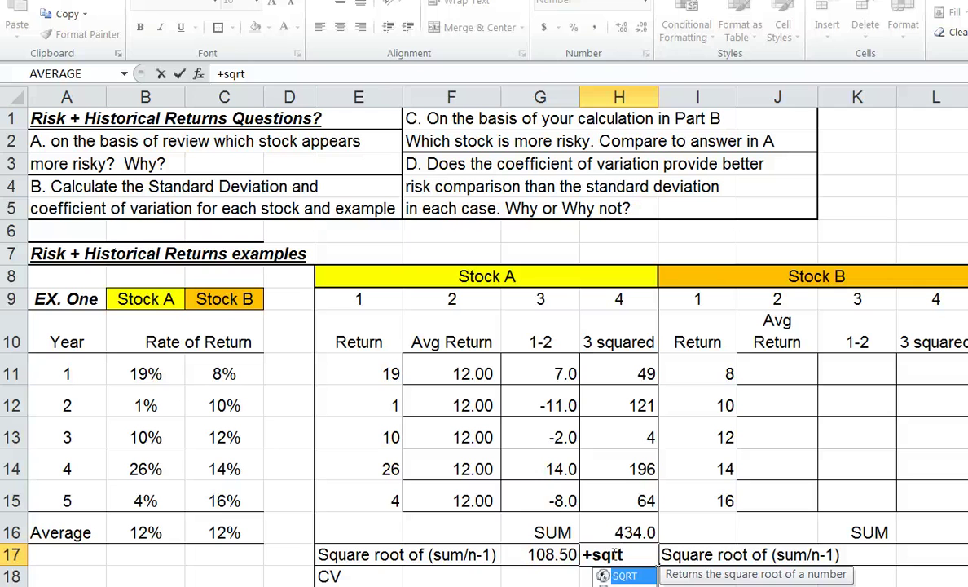
{"action": "left_click", "coordinate": [553, 555]}
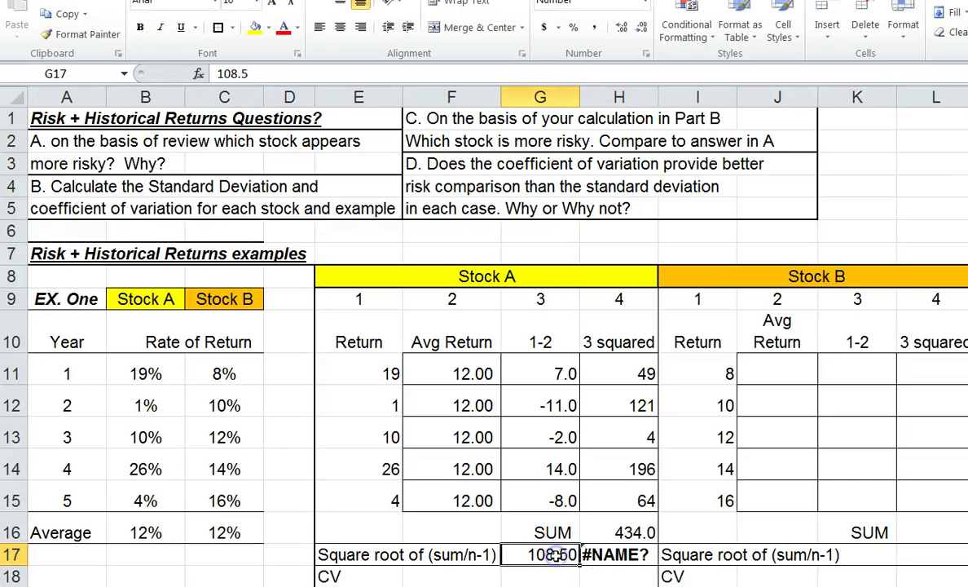
{"action": "left_click", "coordinate": [583, 554]}
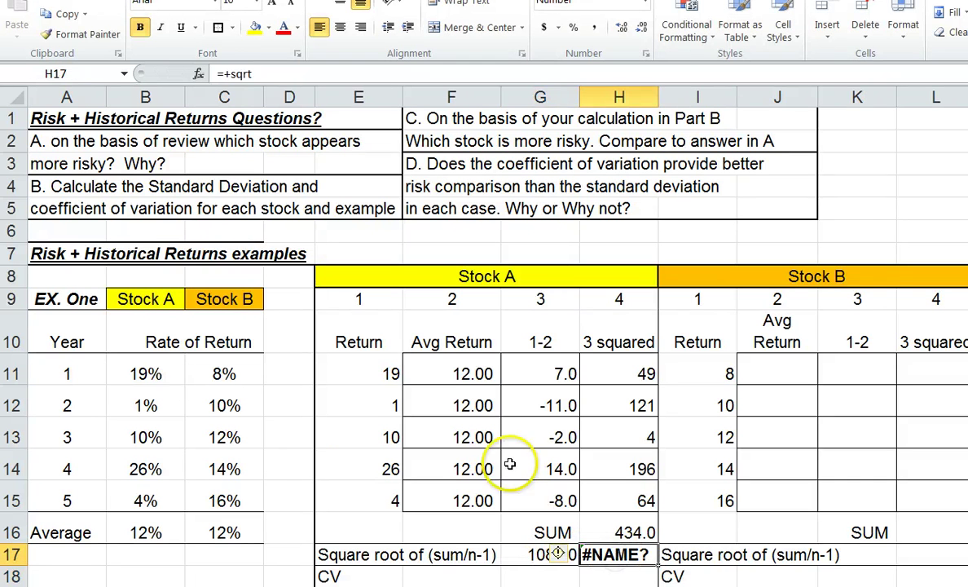
{"action": "left_click", "coordinate": [265, 72]}
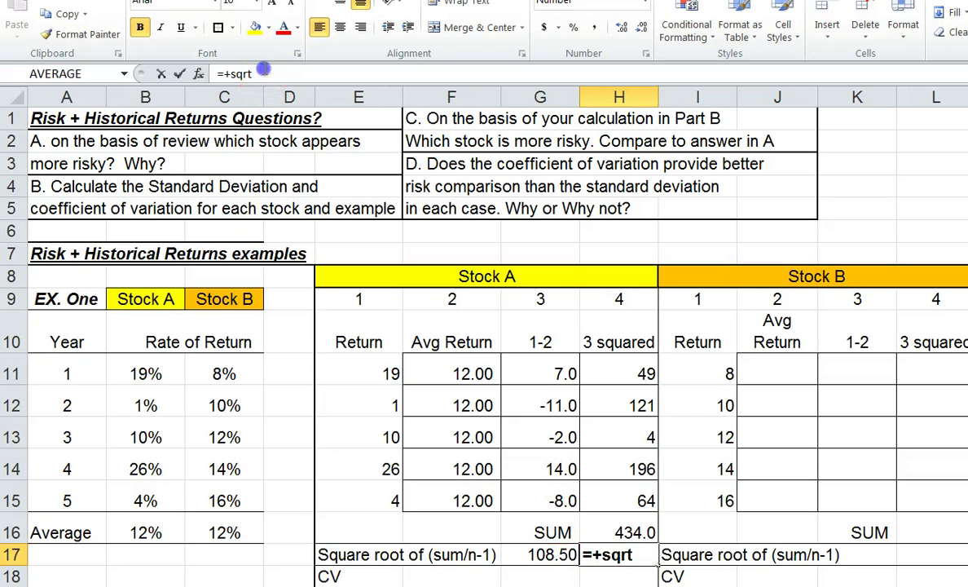
{"action": "type", "text": "("}
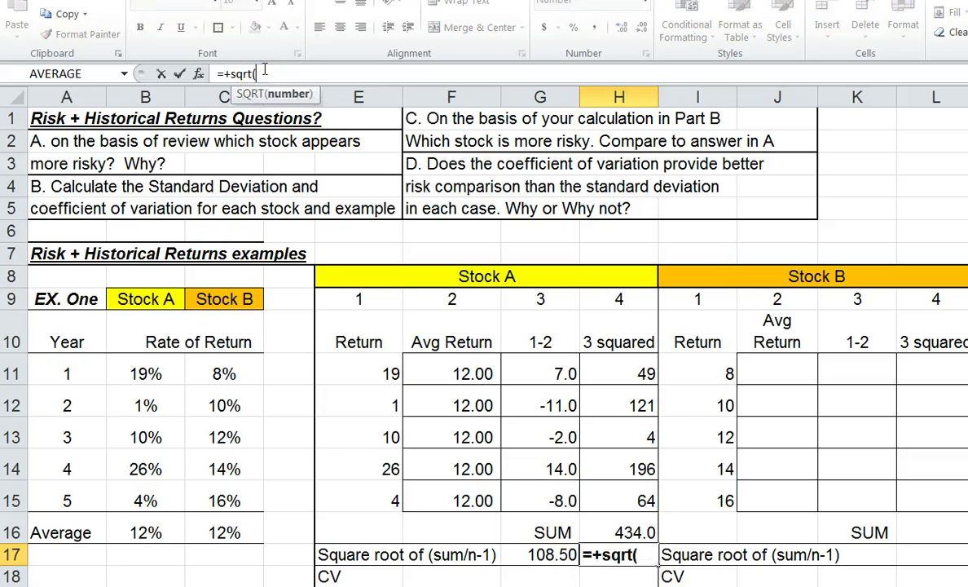
{"action": "left_click", "coordinate": [534, 555]}
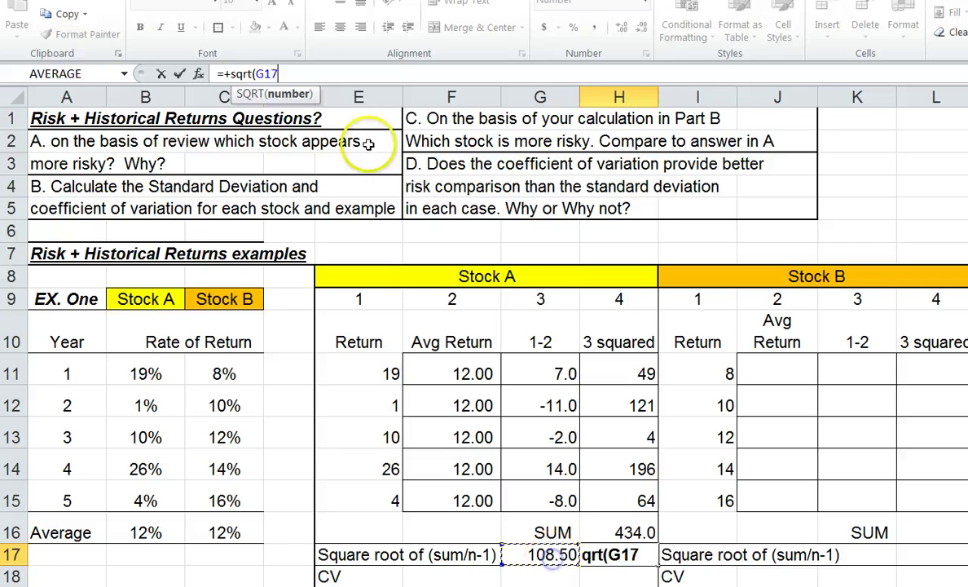
{"action": "left_click", "coordinate": [287, 75]}
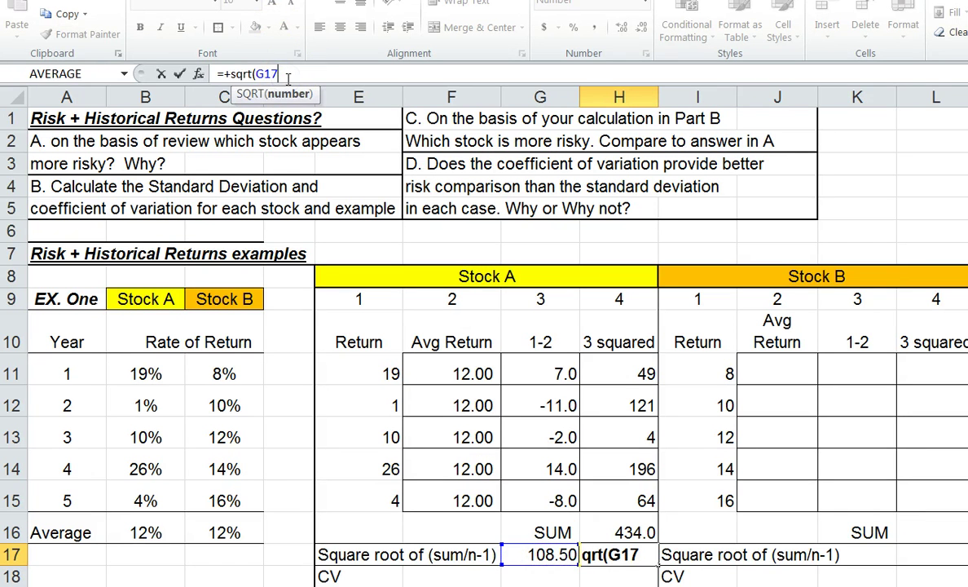
{"action": "type", "text": ")"}
{"action": "key", "text": "Return"}
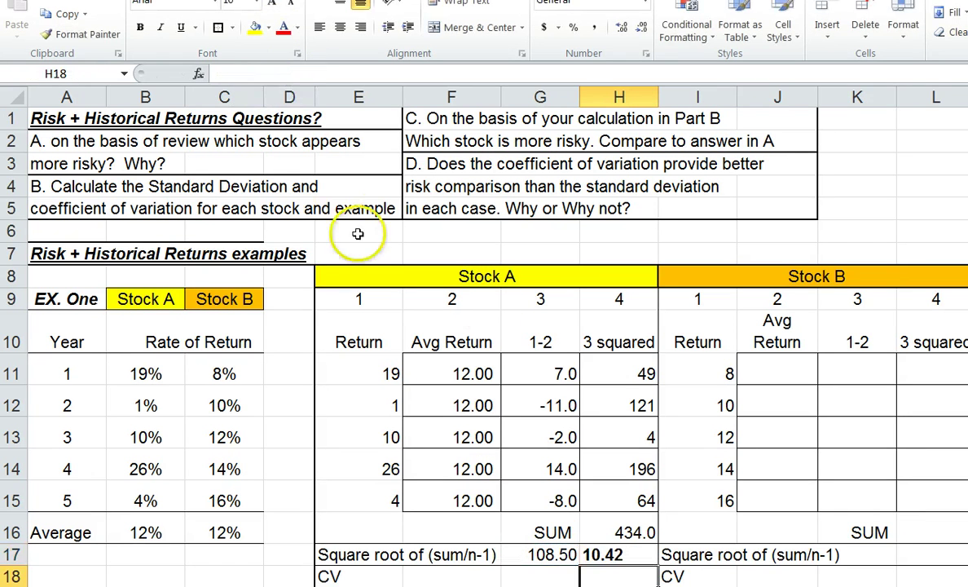
{"action": "left_click", "coordinate": [612, 555]}
{"action": "left_click", "coordinate": [340, 29]}
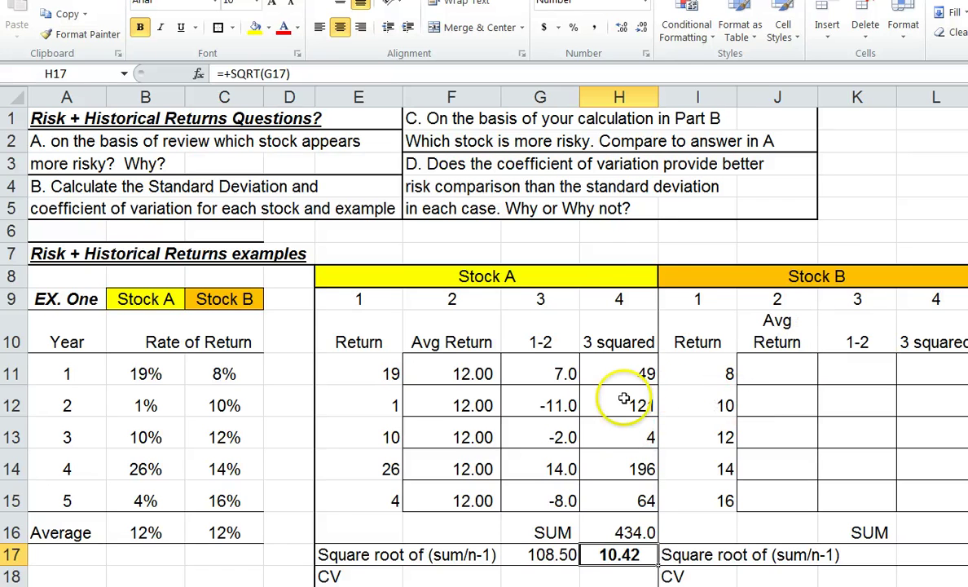
Show the average returns of both stocks in B16:C16 with one decimal place
{"action": "scroll", "coordinate": [562, 433], "scroll_direction": "down", "scroll_amount": 1}
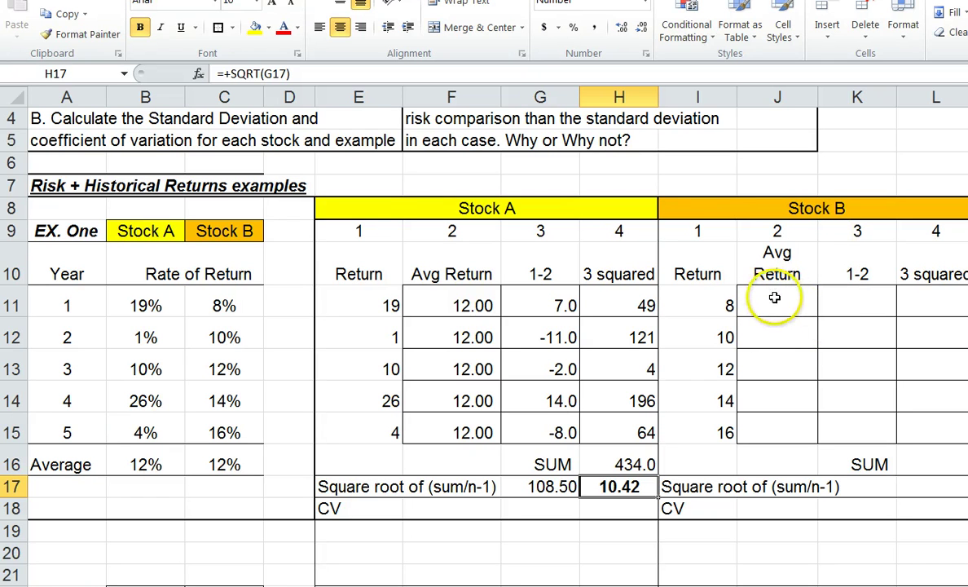
{"action": "left_click_drag", "start_coordinate": [228, 465], "coordinate": [137, 464]}
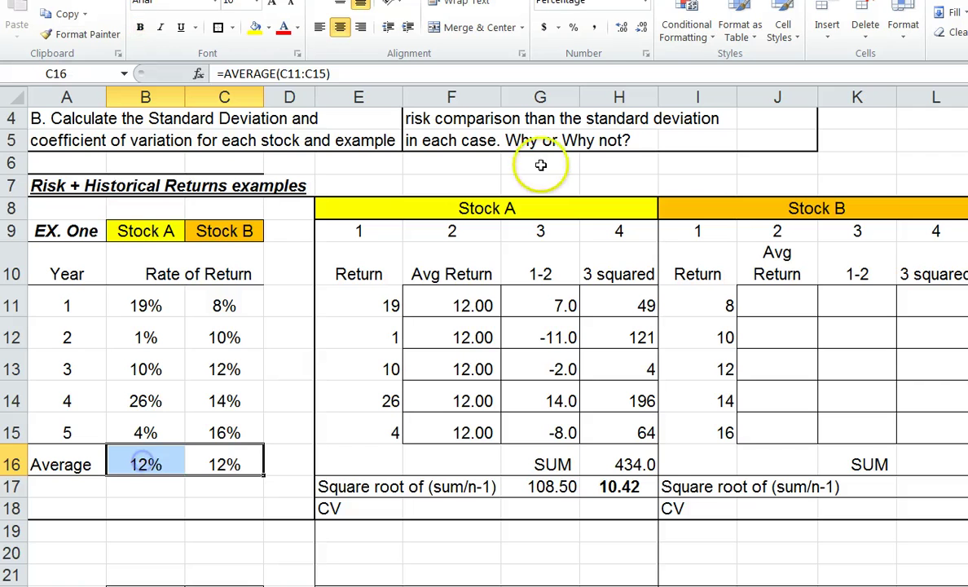
{"action": "left_click", "coordinate": [617, 27]}
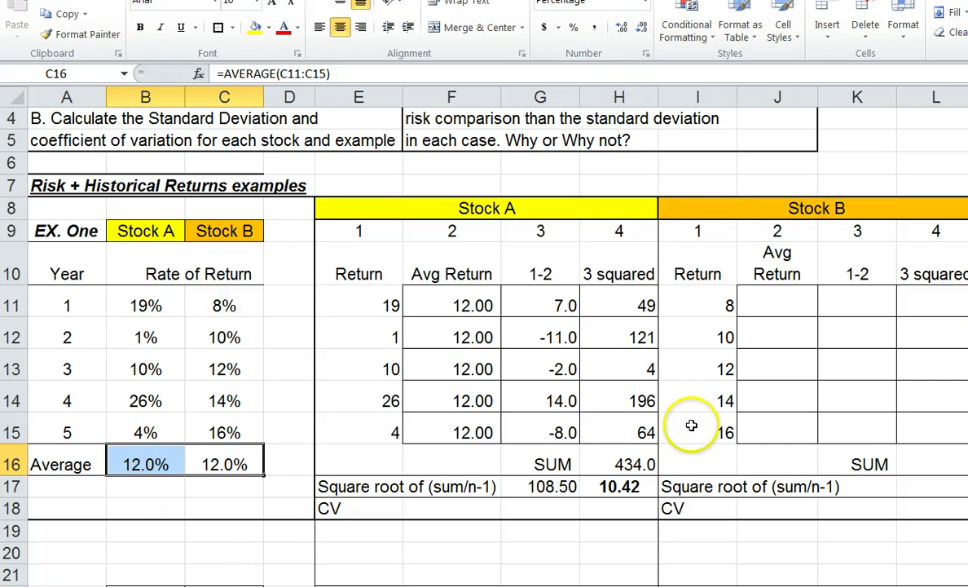
Enter Stock B's average return of 12 in J11, fill it down through J15 and show two decimals
{"action": "left_click", "coordinate": [780, 301]}
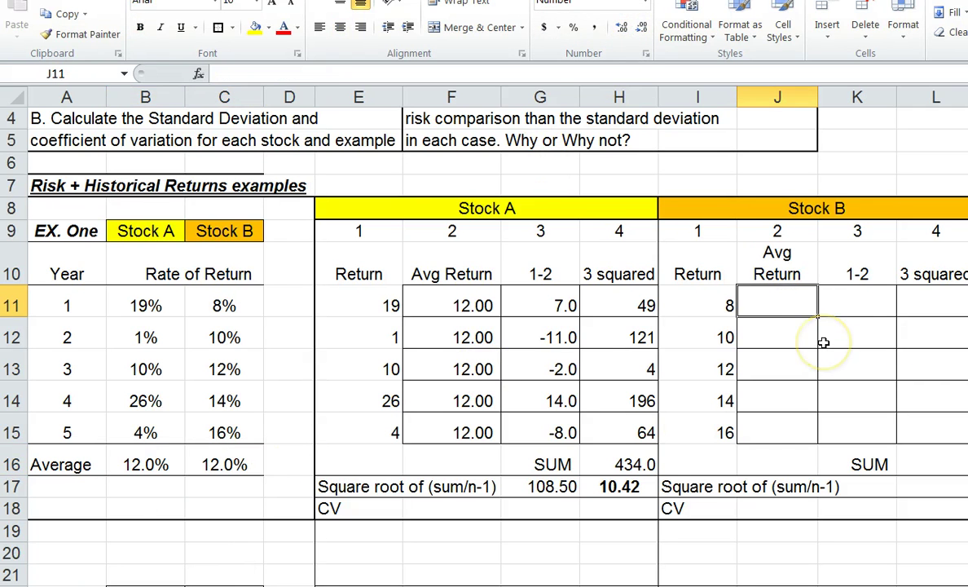
{"action": "type", "text": "12"}
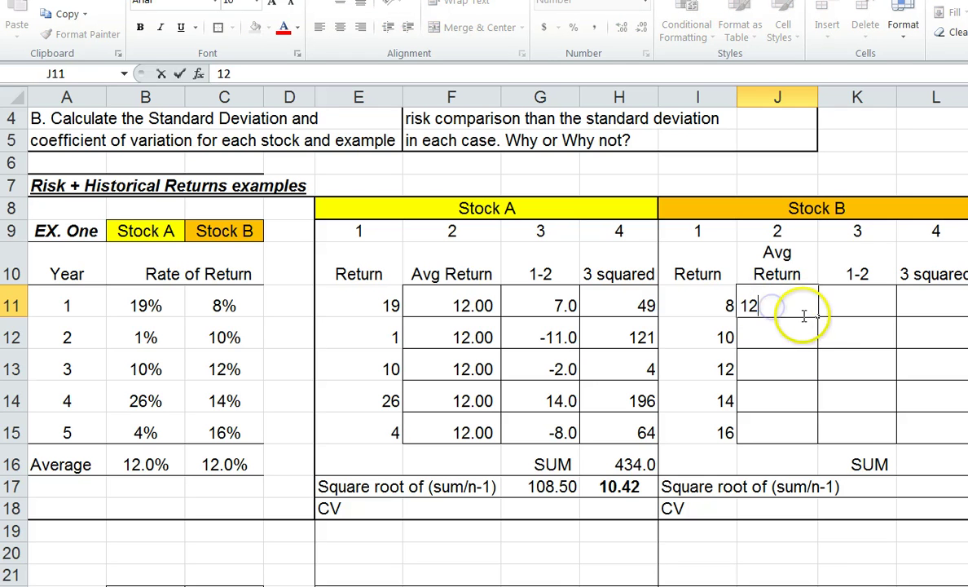
{"action": "left_click", "coordinate": [800, 325]}
{"action": "left_click", "coordinate": [803, 303]}
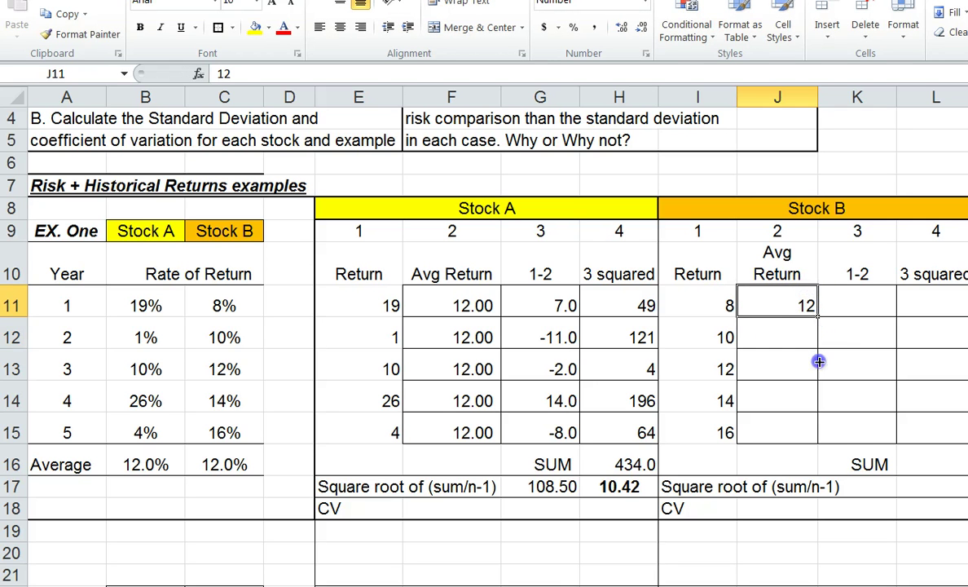
{"action": "left_click_drag", "start_coordinate": [819, 361], "coordinate": [813, 432]}
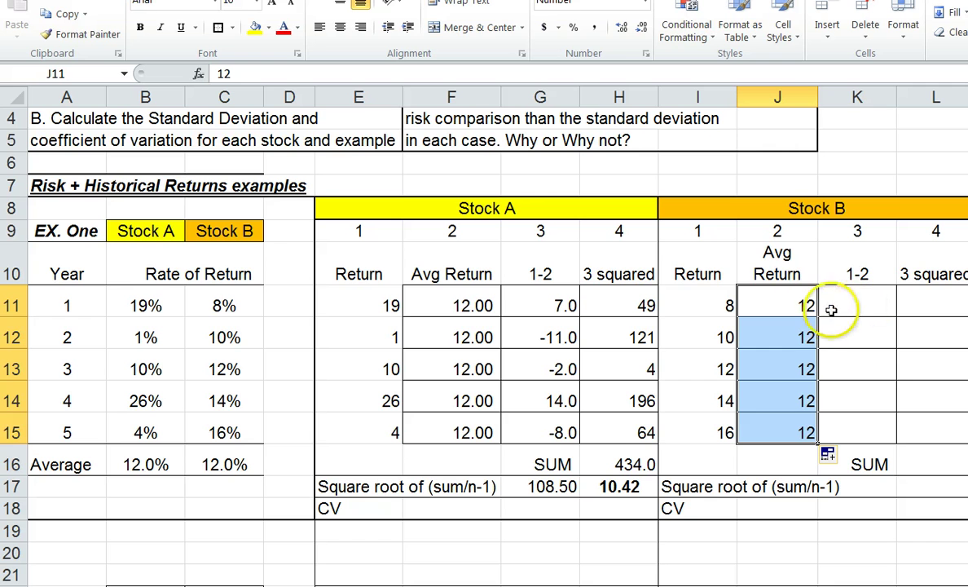
{"action": "left_click", "coordinate": [620, 28]}
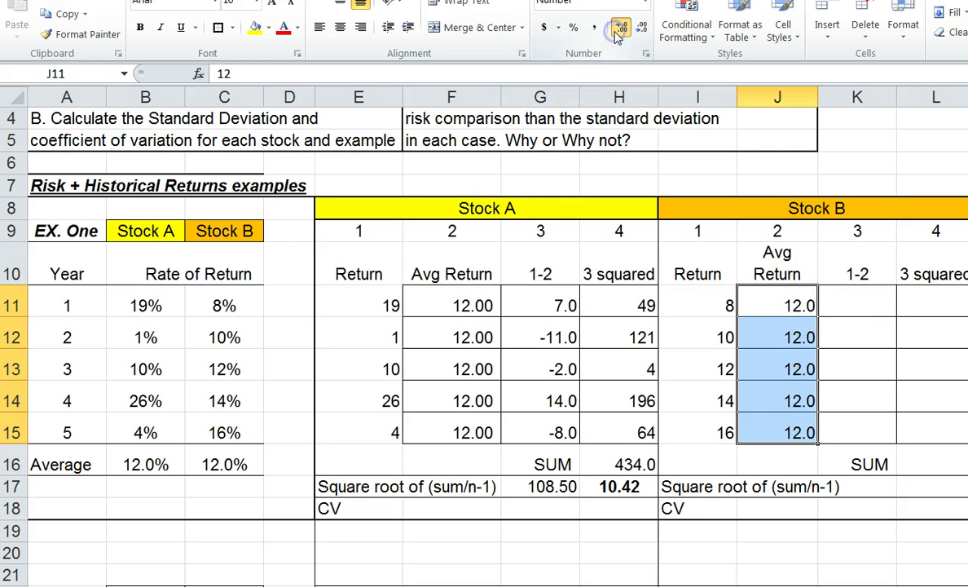
{"action": "left_click", "coordinate": [618, 31]}
Subtract Stock B's average from its return in K11 with +I11-J11 and copy the formula down through K15
{"action": "left_click", "coordinate": [855, 305]}
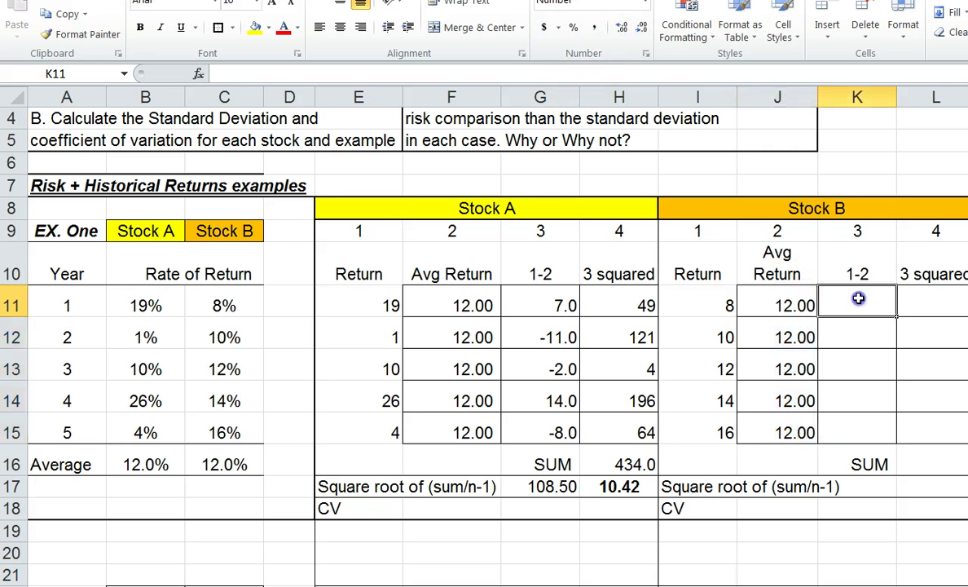
{"action": "left_click", "coordinate": [697, 237]}
{"action": "left_click", "coordinate": [764, 230]}
{"action": "left_click", "coordinate": [851, 307]}
{"action": "type", "text": "+"}
{"action": "key", "text": "Left"}
{"action": "key", "text": "Left"}
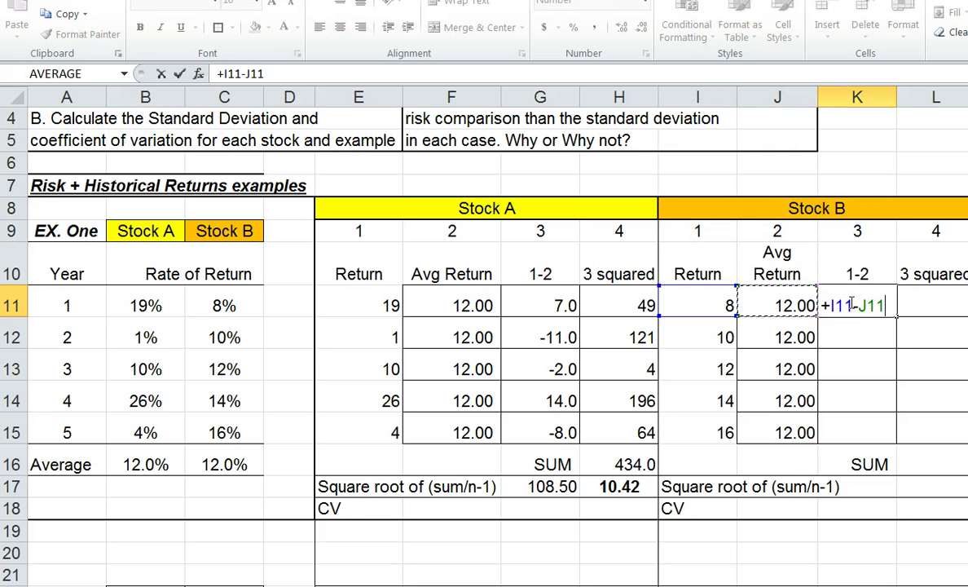
{"action": "type", "text": "-"}
{"action": "key", "text": "Return"}
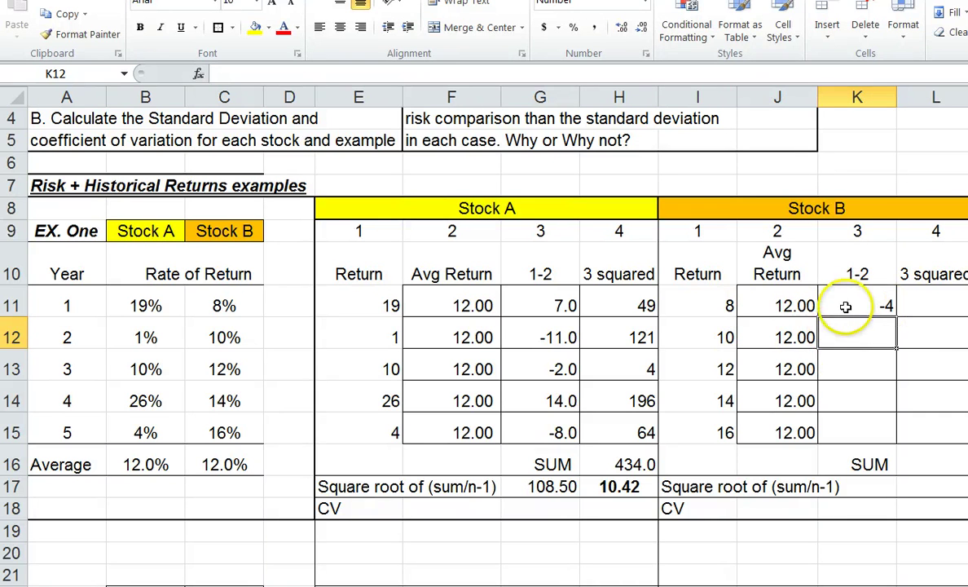
{"action": "left_click", "coordinate": [846, 307]}
{"action": "left_click_drag", "start_coordinate": [897, 321], "coordinate": [899, 441]}
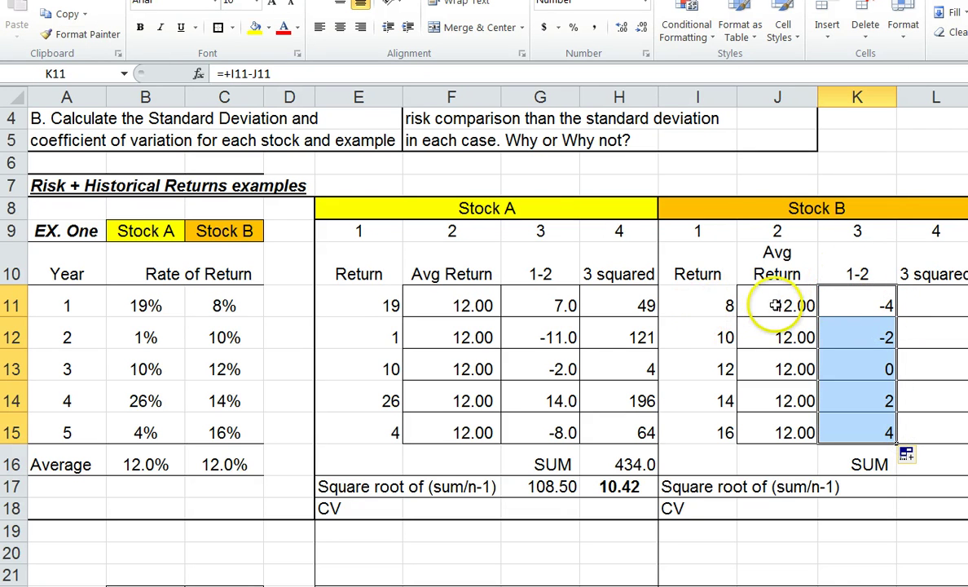
Narrow column D so that Stock B's whole 3 squared column fits in view
{"action": "left_click", "coordinate": [948, 305]}
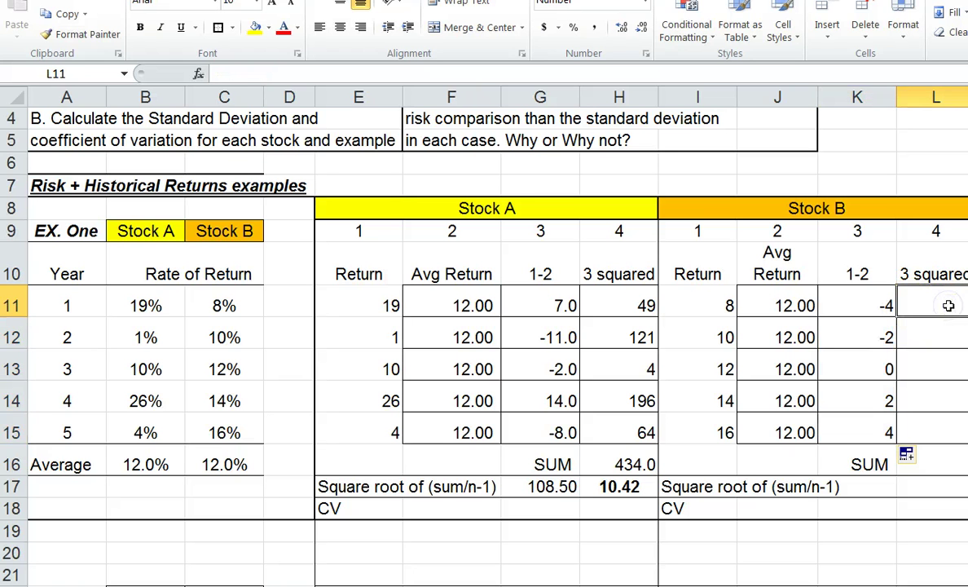
{"action": "left_click_drag", "start_coordinate": [314, 96], "coordinate": [300, 97]}
{"action": "scroll", "coordinate": [345, 147], "scroll_direction": "up", "scroll_amount": 1}
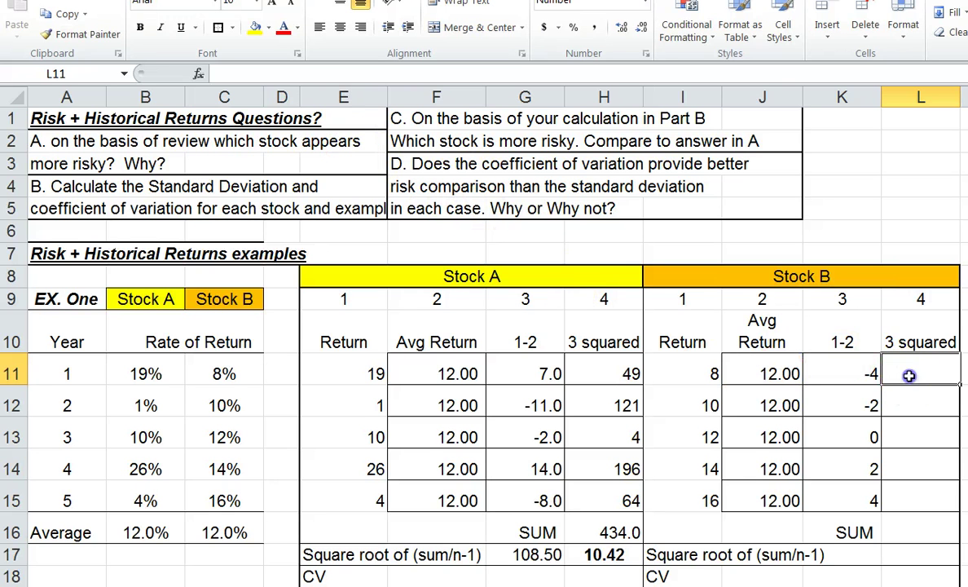
Copy Stock A's squaring formula from H11 into L11 as =+K11^2 and fill it down through L15
{"action": "left_click", "coordinate": [614, 371]}
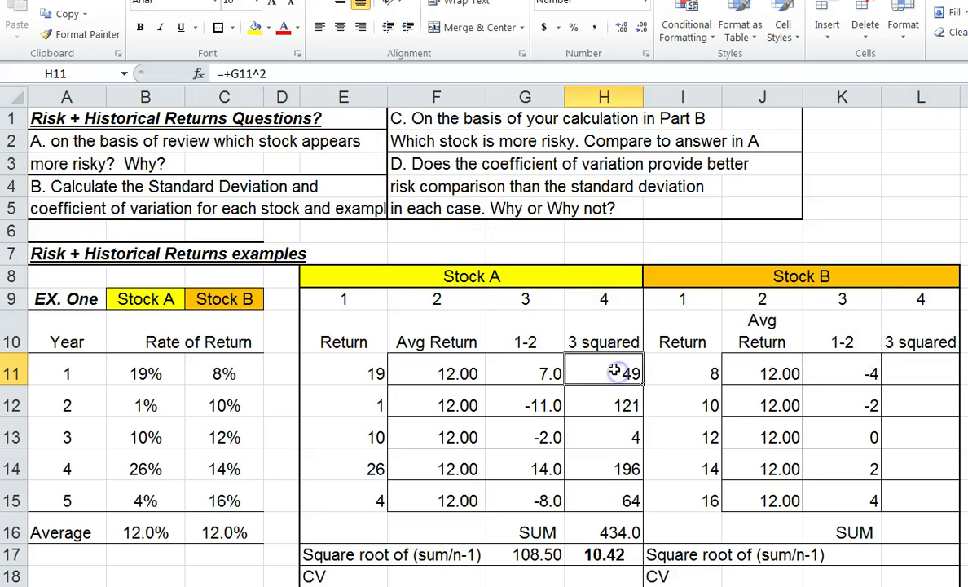
{"action": "key", "text": "Right"}
{"action": "key", "text": "Right"}
{"action": "key", "text": "Right"}
{"action": "key", "text": "Right"}
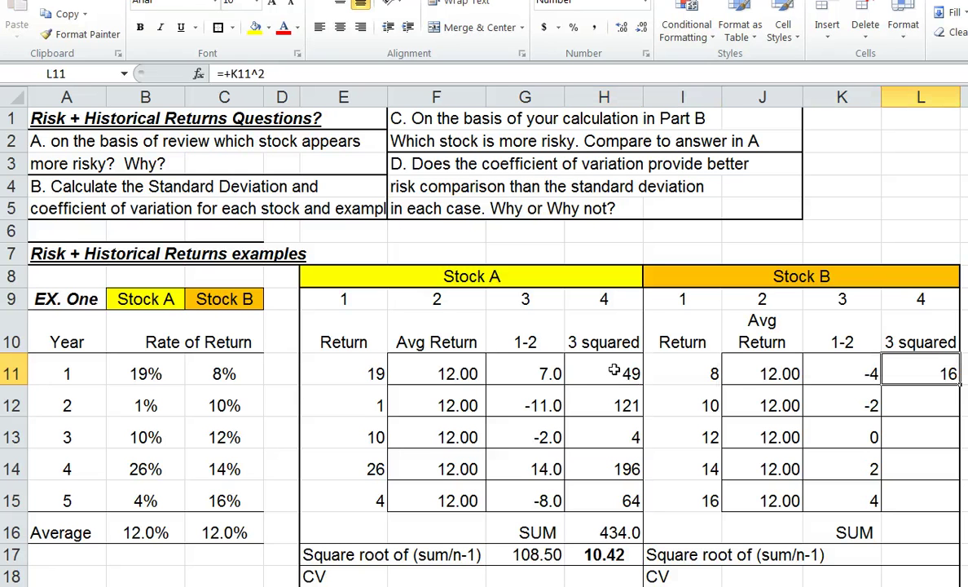
{"action": "key", "text": "Down"}
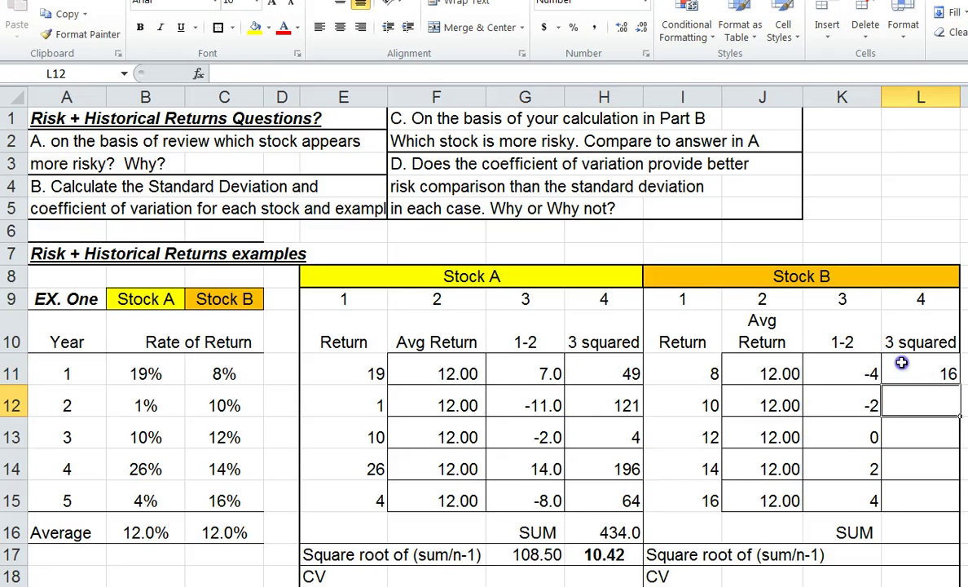
{"action": "key", "text": "Up"}
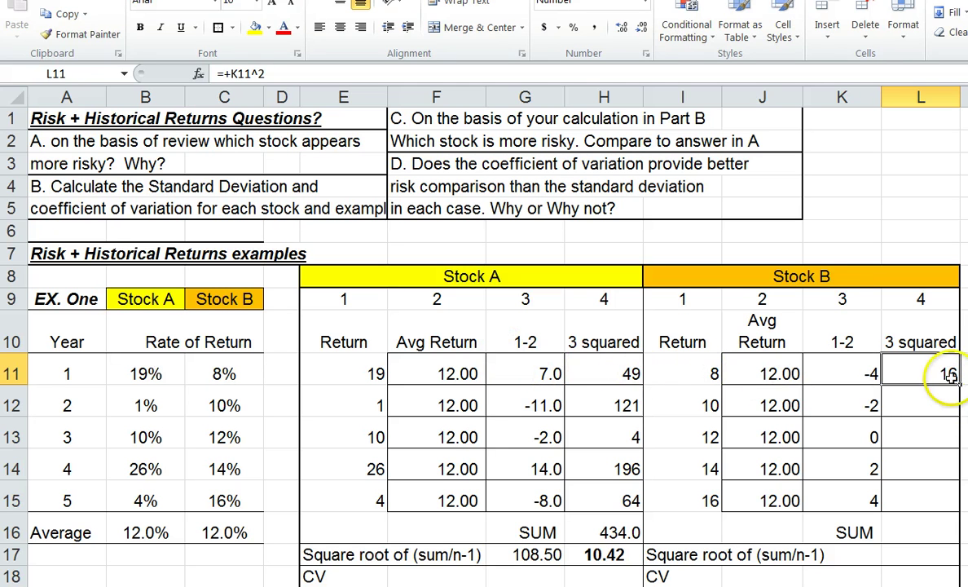
{"action": "left_click_drag", "start_coordinate": [960, 385], "coordinate": [961, 441]}
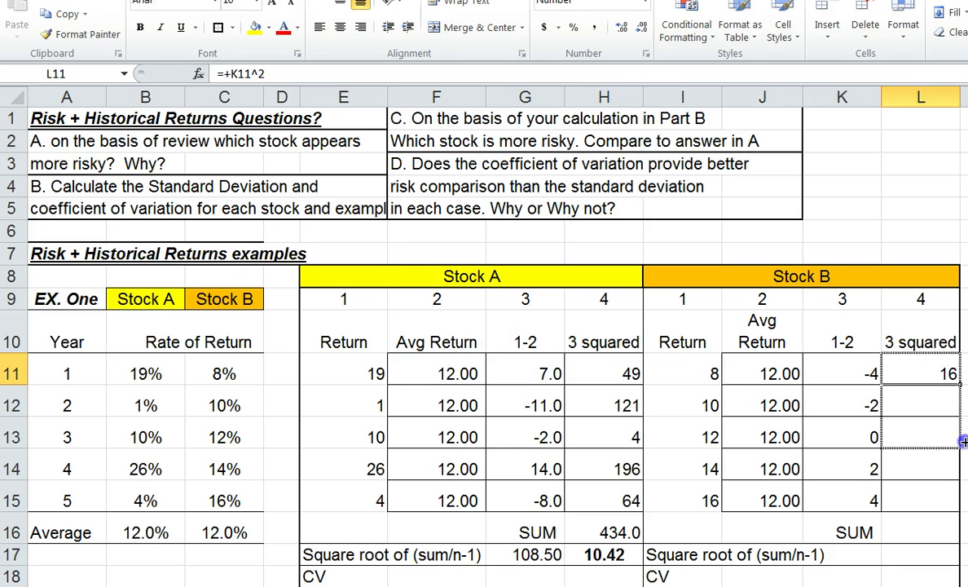
{"action": "left_click_drag", "start_coordinate": [960, 506], "coordinate": [960, 506]}
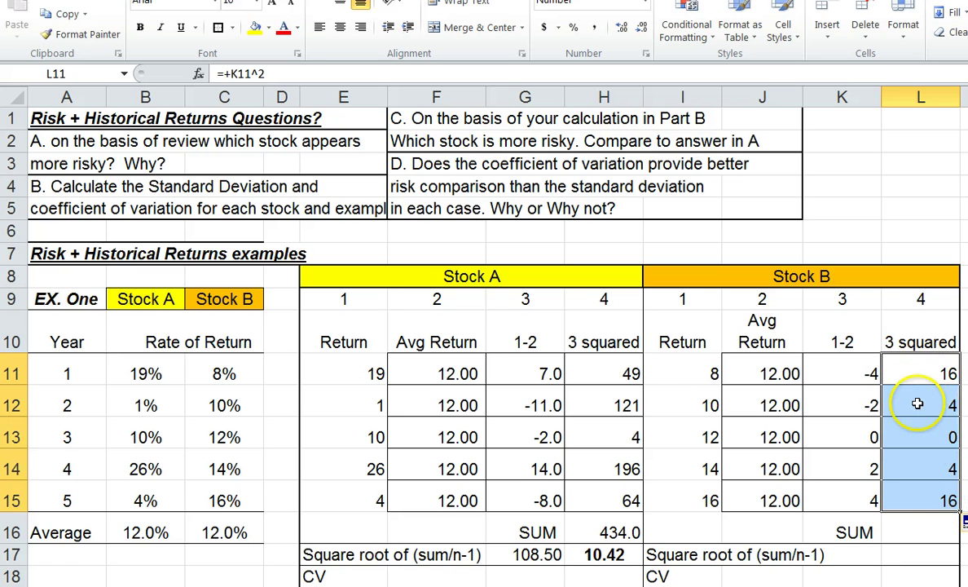
Total Stock B's 3 squared column in L16 with AutoSum
{"action": "left_click", "coordinate": [931, 524]}
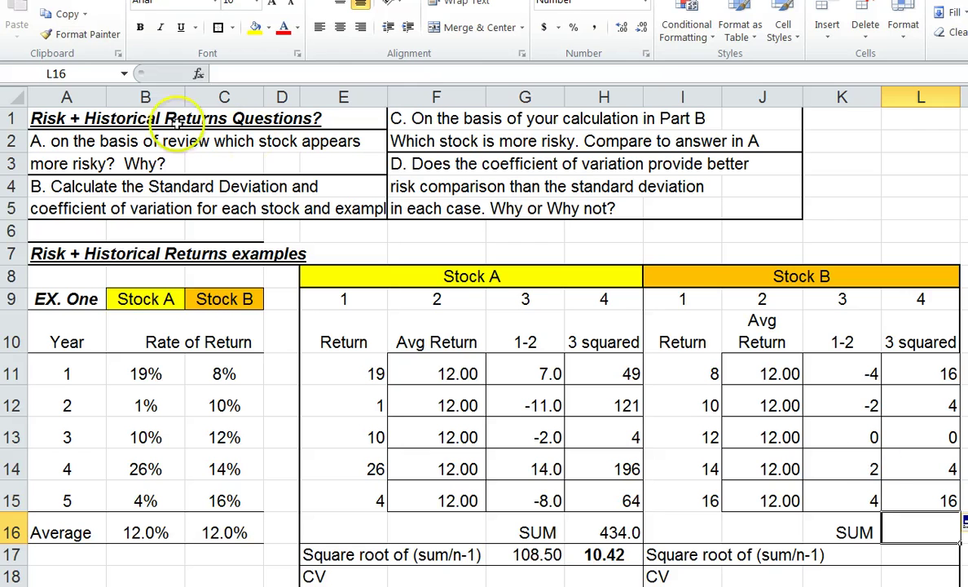
{"action": "key", "text": "alt+m"}
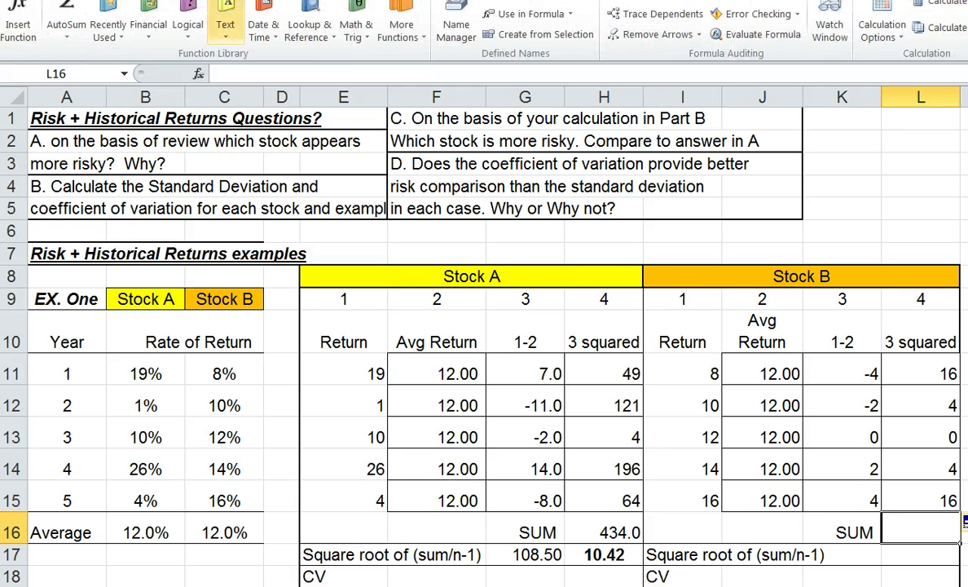
{"action": "left_click", "coordinate": [66, 38]}
{"action": "left_click", "coordinate": [75, 60]}
{"action": "key", "text": "Return"}
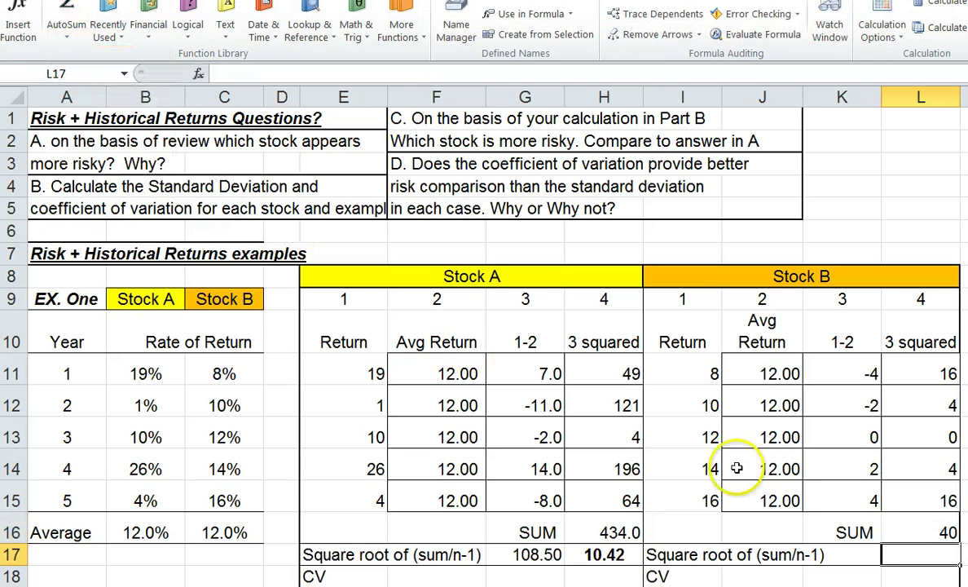
Enter 10 in K17 as Stock B's sum divided by n-1
{"action": "left_click", "coordinate": [927, 528]}
{"action": "left_click", "coordinate": [848, 558]}
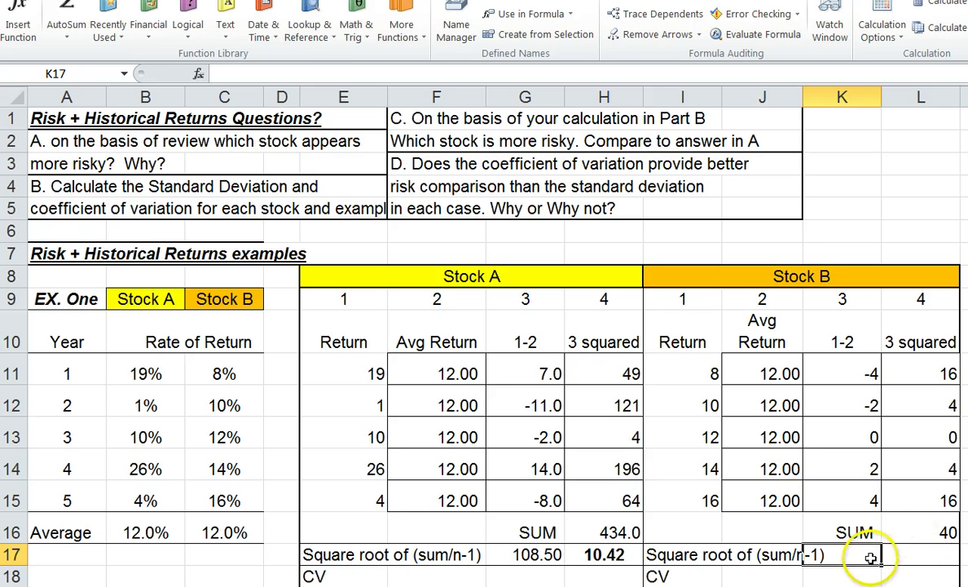
{"action": "left_click", "coordinate": [930, 525]}
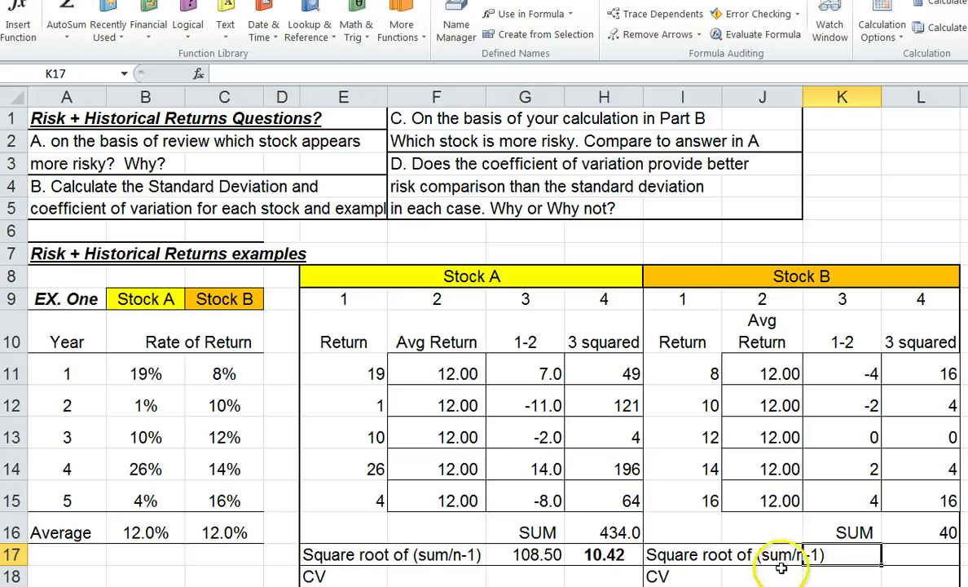
{"action": "type", "text": "10"}
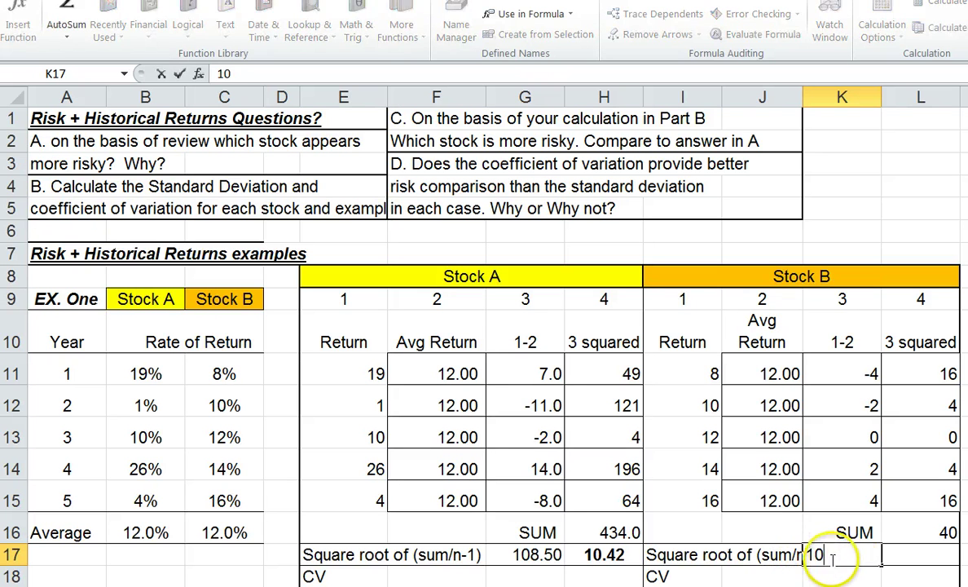
{"action": "key", "text": "Return"}
Try to fill Stock B's standard deviation cell L17 with the reference +H17
{"action": "left_click", "coordinate": [901, 555]}
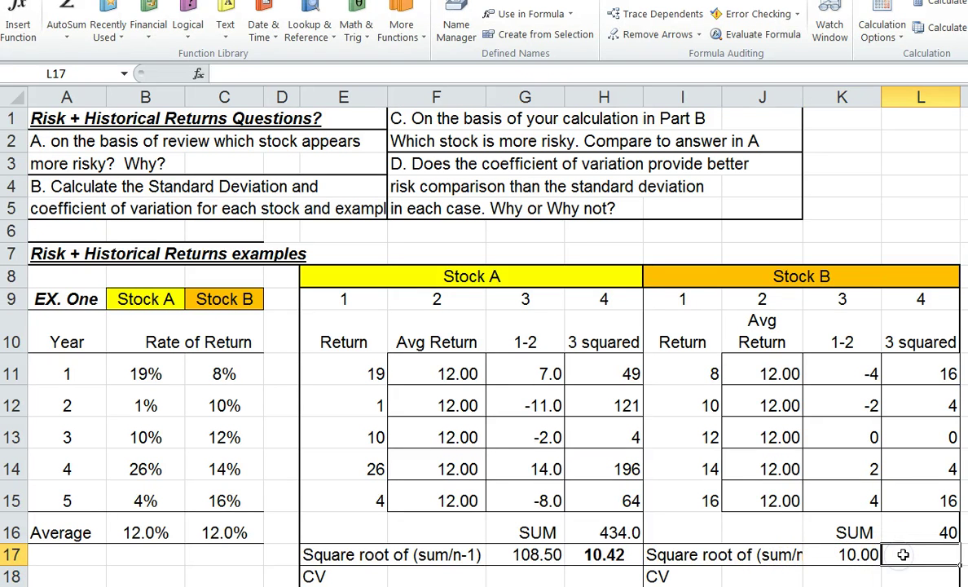
{"action": "type", "text": "+"}
{"action": "left_click", "coordinate": [607, 554]}
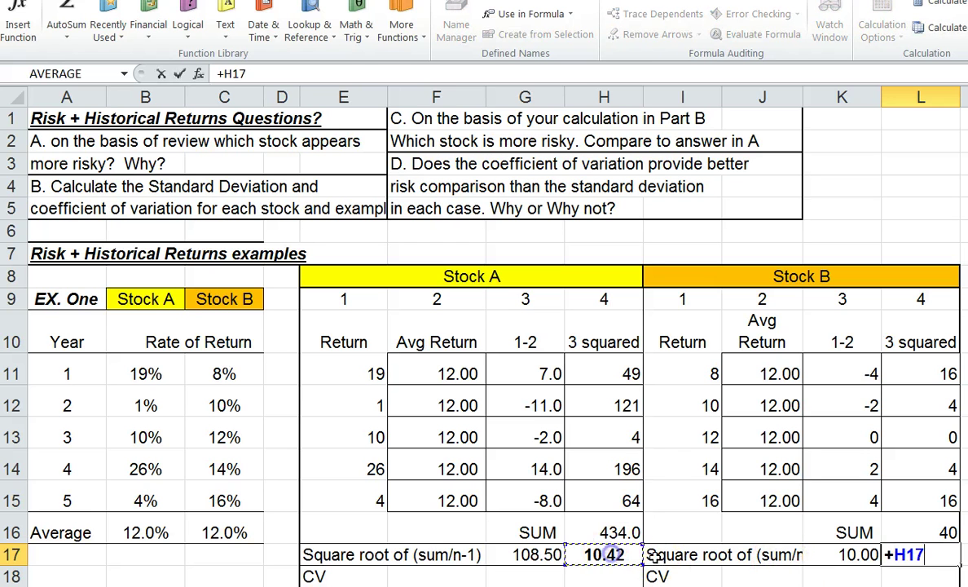
{"action": "key", "text": "Return"}
{"action": "left_click", "coordinate": [905, 555]}
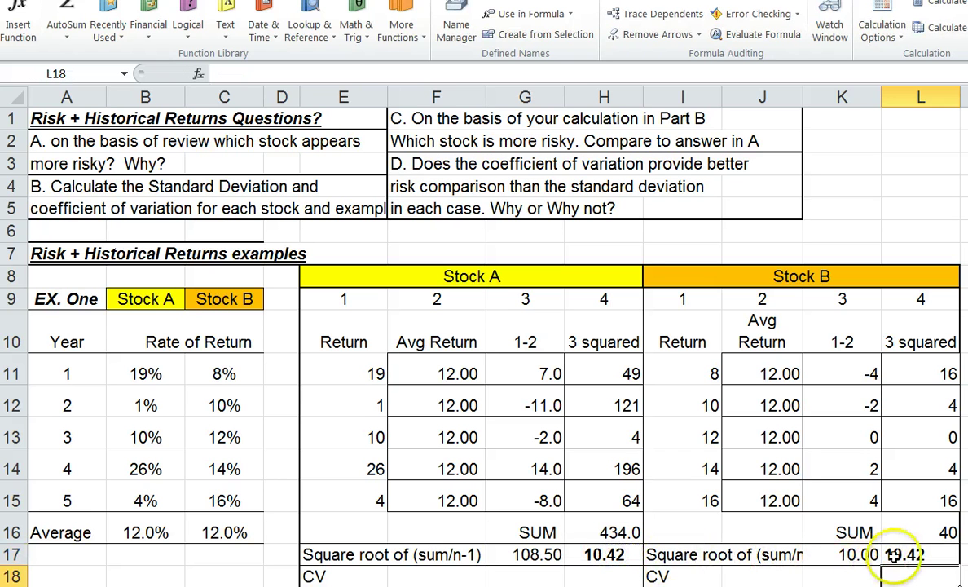
Copy Stock A's square root formula from H17 into L17 as =+SQRT(K17) for Stock B's standard deviation
{"action": "left_click", "coordinate": [604, 553]}
{"action": "key", "text": "ctrl+c"}
{"action": "key", "text": "Right"}
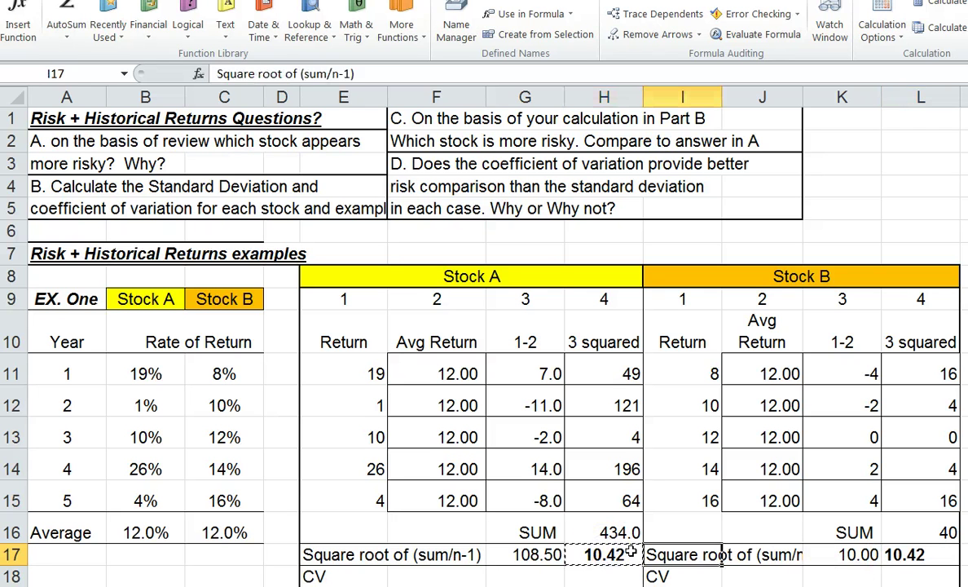
{"action": "key", "text": "Right"}
{"action": "key", "text": "Right"}
{"action": "key", "text": "Right"}
{"action": "key", "text": "ctrl+v"}
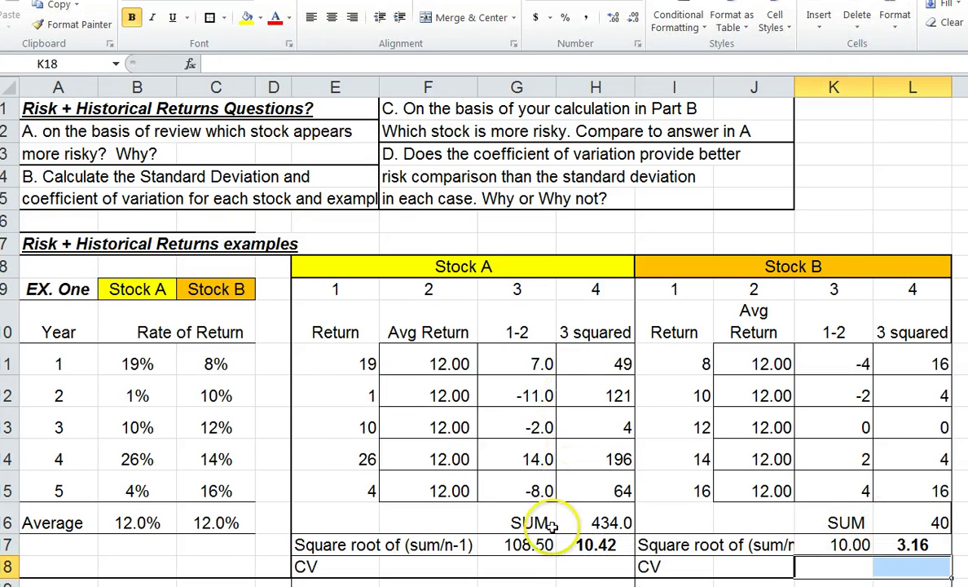
{"action": "left_click", "coordinate": [913, 544]}
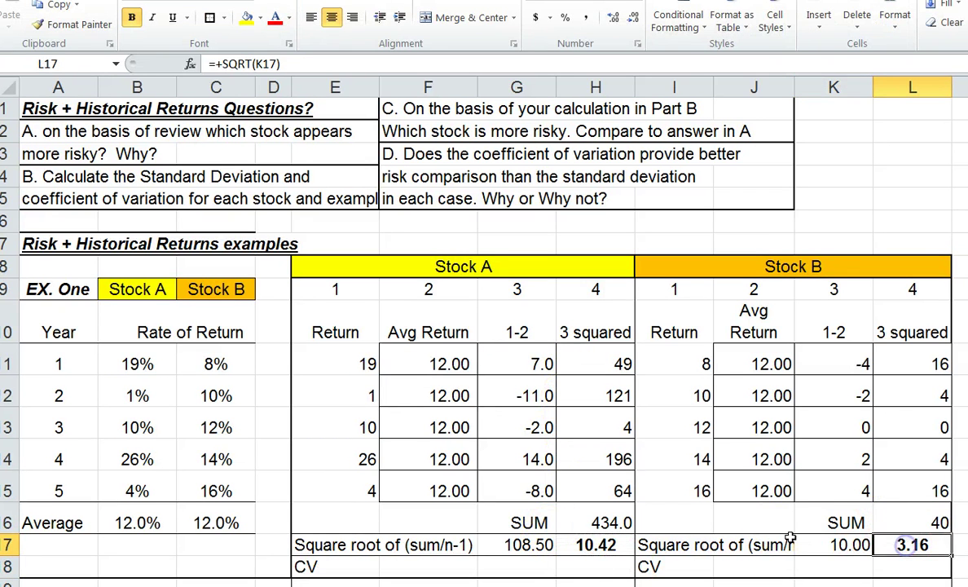
Compare Stock A's standard deviation in H17 with Stock B's in L17
{"action": "left_click", "coordinate": [585, 545]}
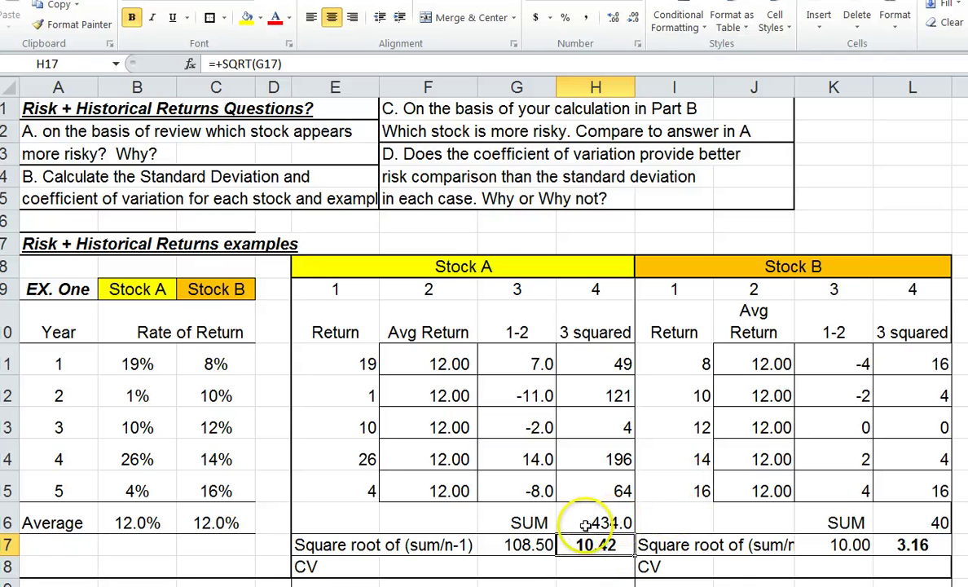
{"action": "left_click", "coordinate": [477, 266]}
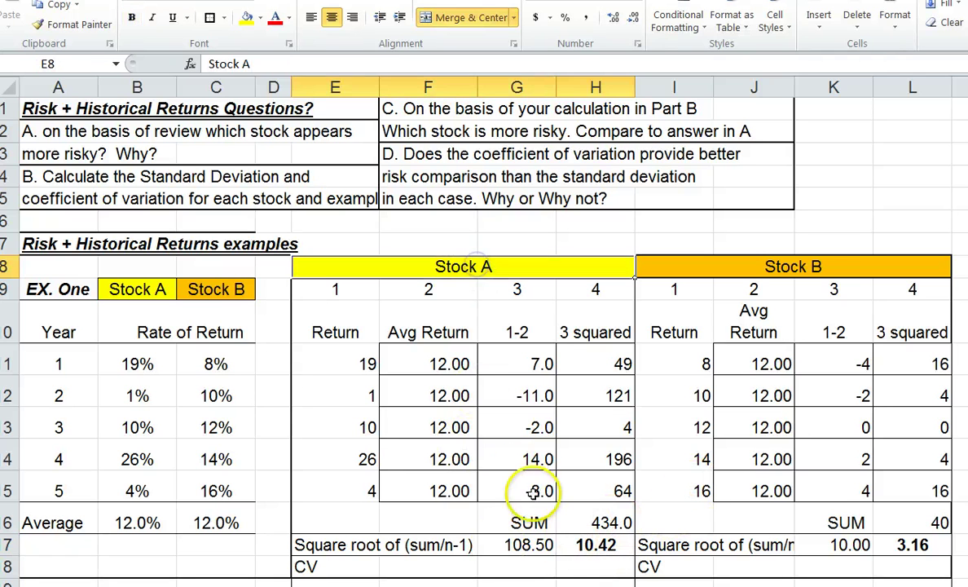
{"action": "left_click", "coordinate": [587, 544]}
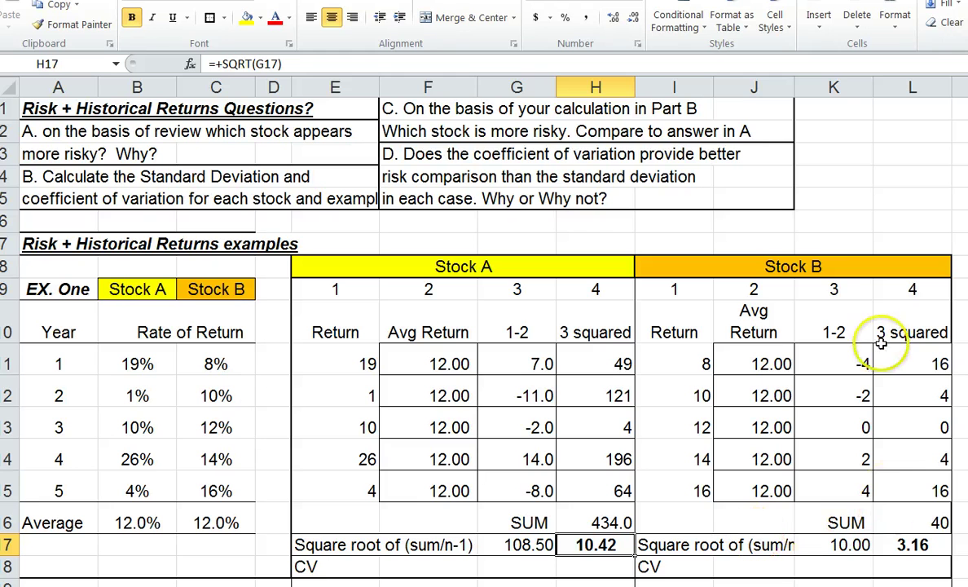
{"action": "left_click", "coordinate": [900, 544]}
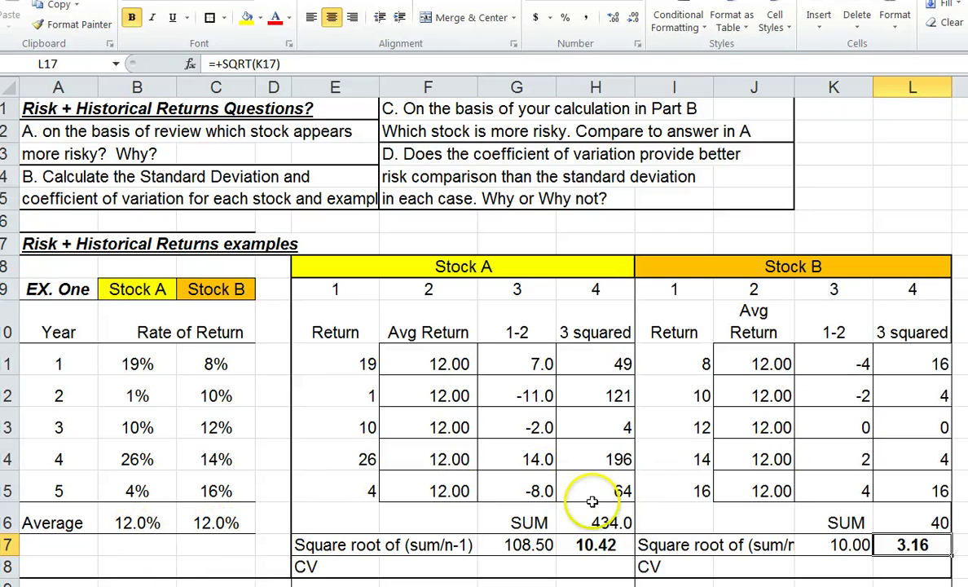
{"action": "left_click", "coordinate": [600, 546]}
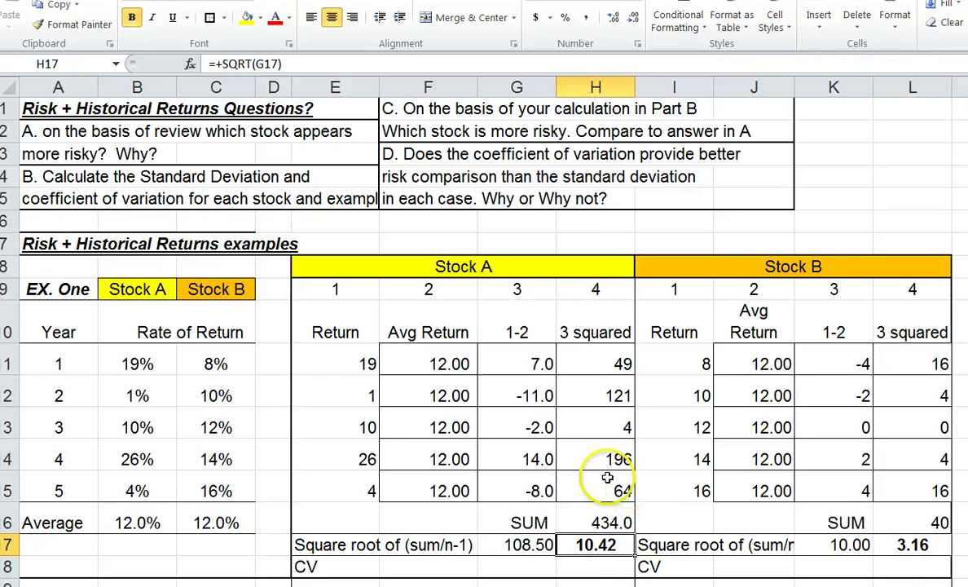
Add Stock A's standard deviation and average return in G19 with +H17+F15 and format the result in comma style
{"action": "scroll", "coordinate": [619, 463], "scroll_direction": "down", "scroll_amount": 1}
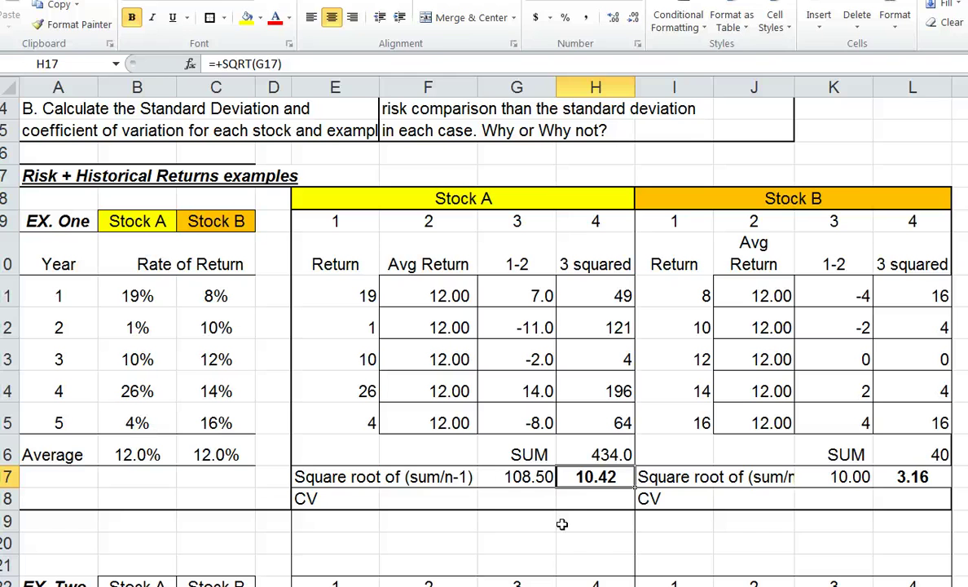
{"action": "left_click", "coordinate": [493, 519]}
{"action": "type", "text": "+"}
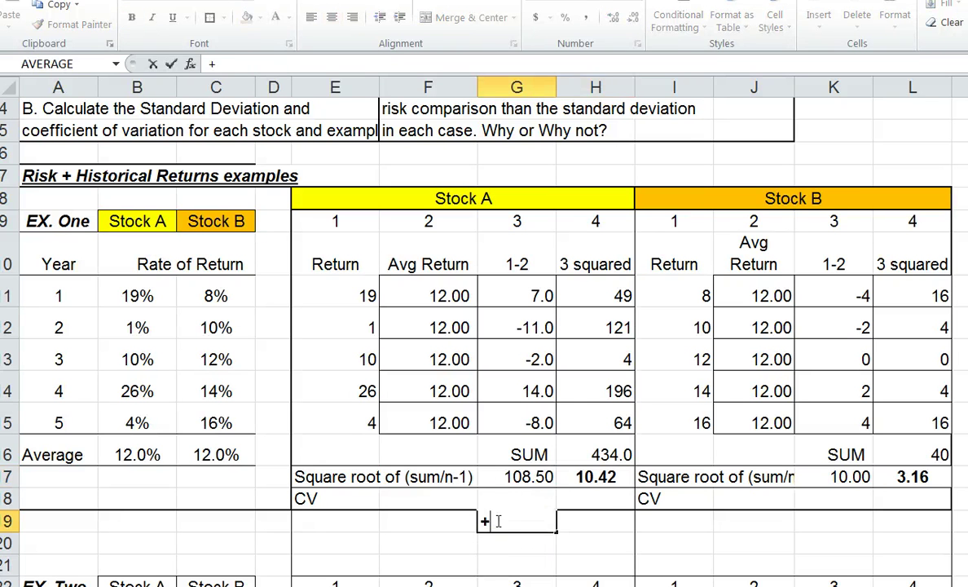
{"action": "left_click", "coordinate": [595, 476]}
{"action": "type", "text": "+"}
{"action": "left_click", "coordinate": [432, 418]}
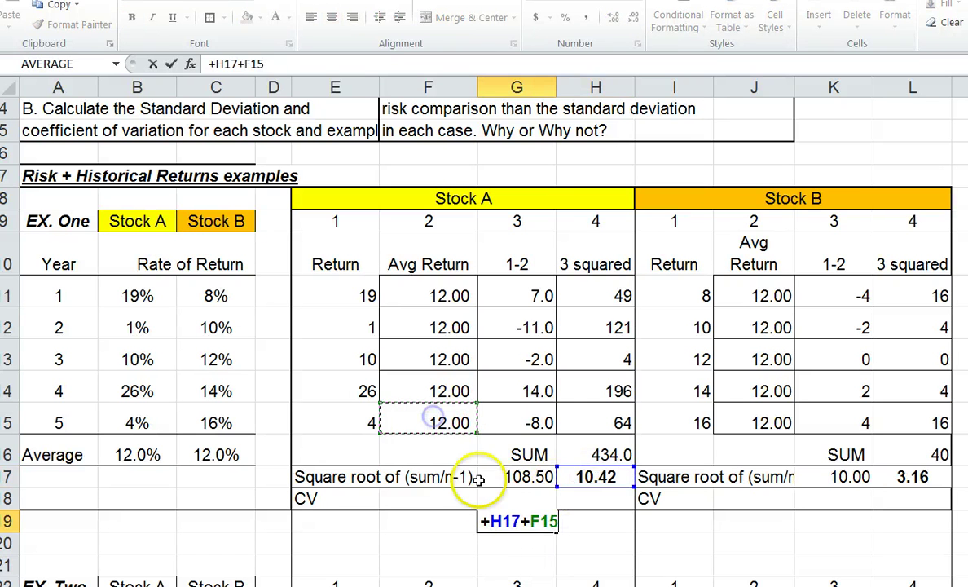
{"action": "key", "text": "Return"}
{"action": "left_click", "coordinate": [497, 521]}
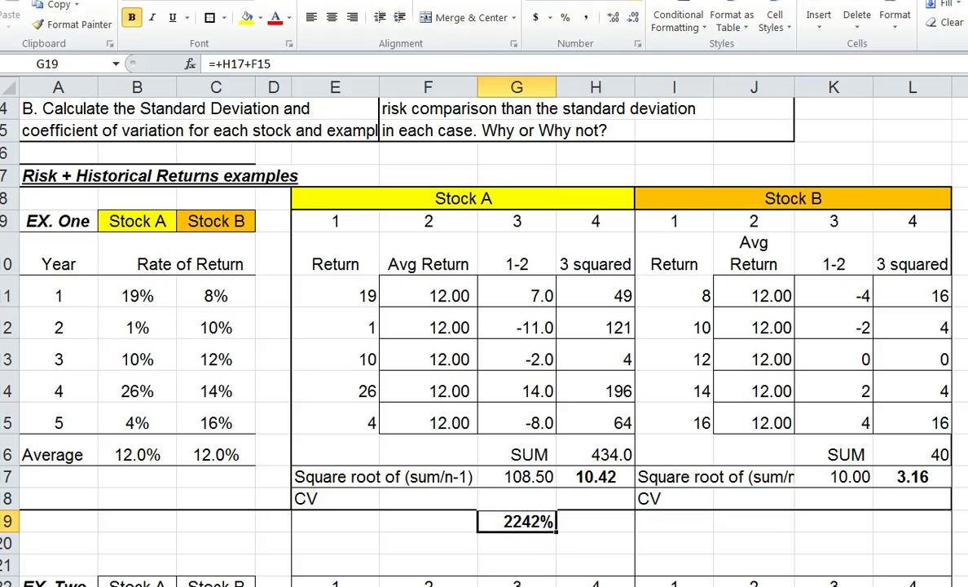
{"action": "left_click", "coordinate": [586, 17]}
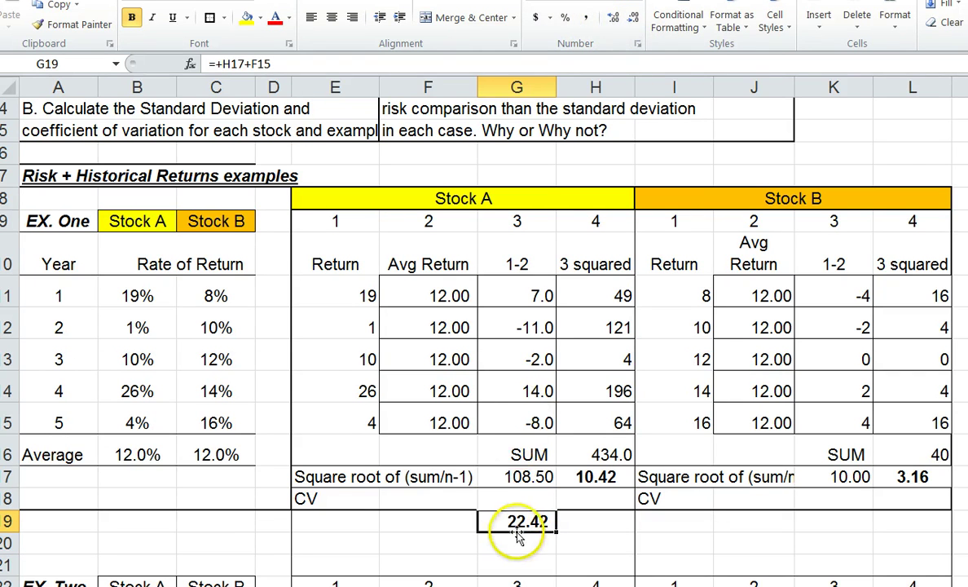
Subtract Stock A's average return from its standard deviation in H19 with +H17-F15
{"action": "left_click", "coordinate": [565, 523]}
{"action": "type", "text": "+"}
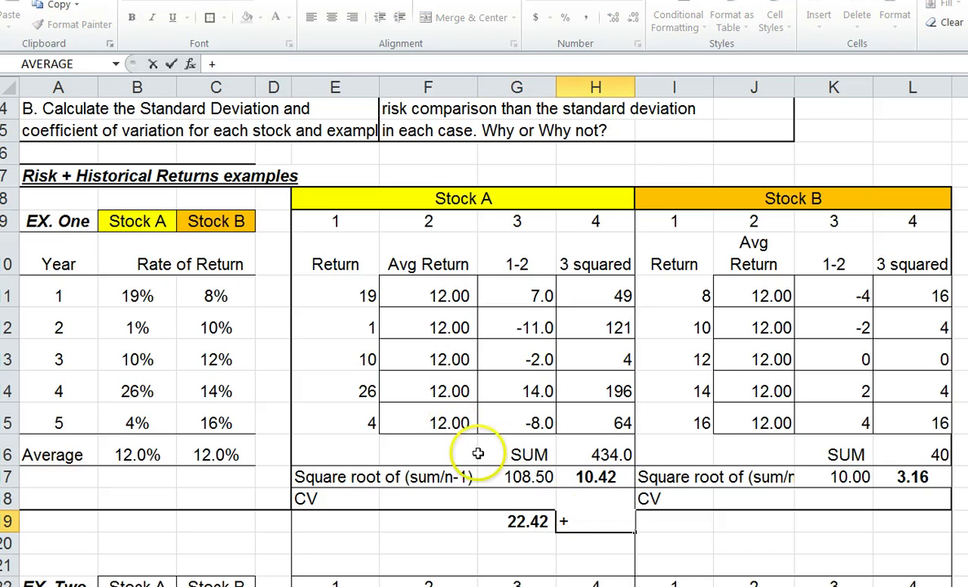
{"action": "left_click", "coordinate": [583, 477]}
{"action": "type", "text": "-"}
{"action": "left_click", "coordinate": [421, 417]}
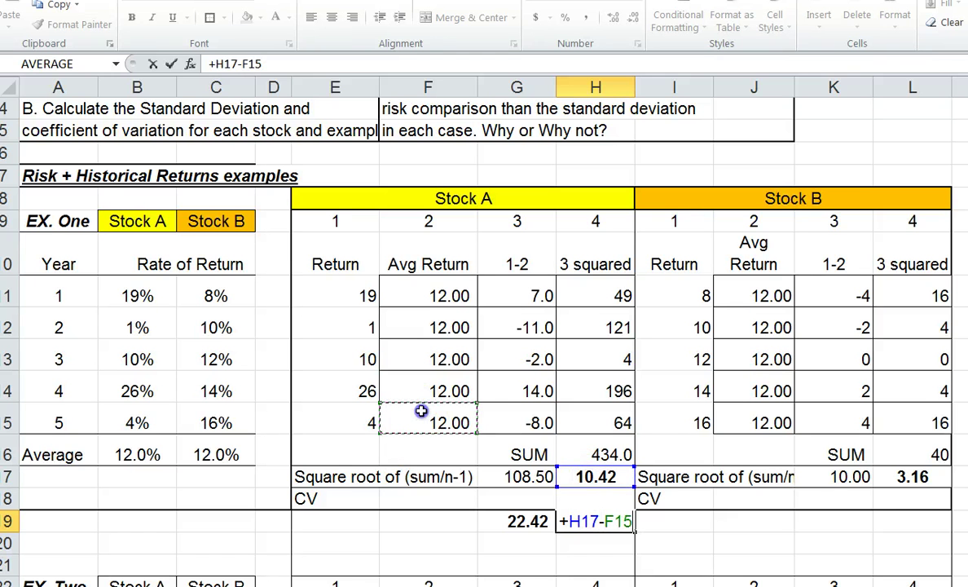
{"action": "key", "text": "Return"}
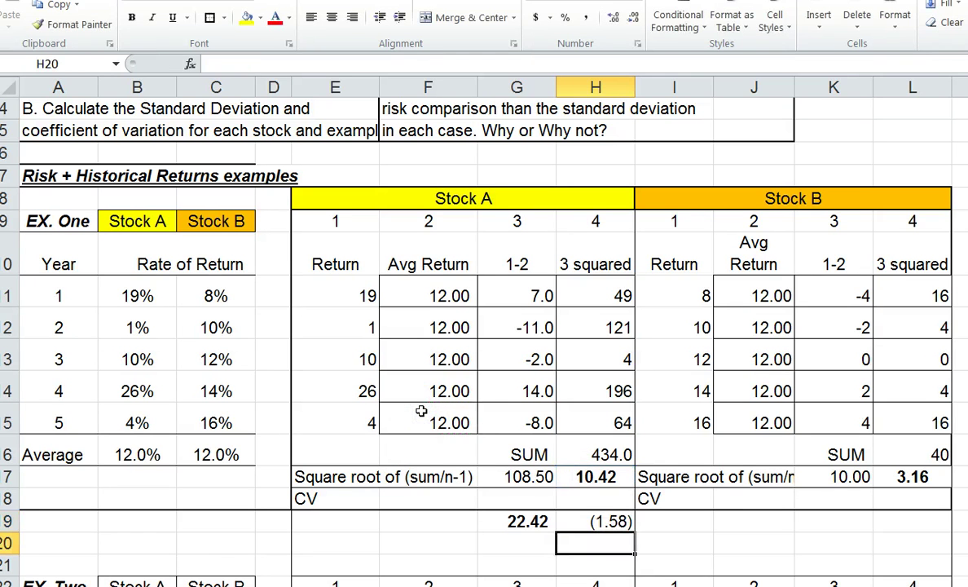
Try the reversed subtraction +F15-H17 in H19
{"action": "left_click", "coordinate": [573, 520]}
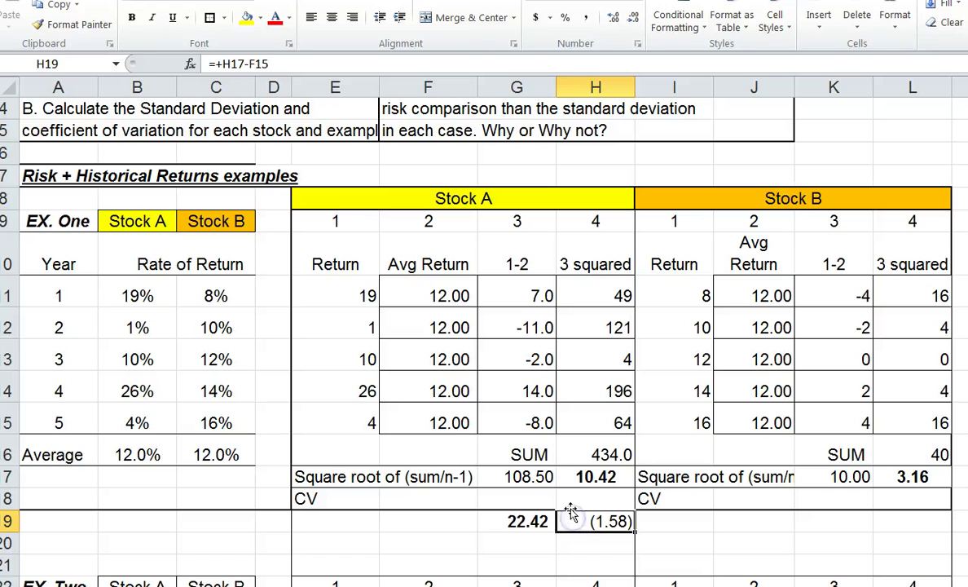
{"action": "type", "text": "+"}
{"action": "left_click", "coordinate": [444, 417]}
{"action": "type", "text": "-"}
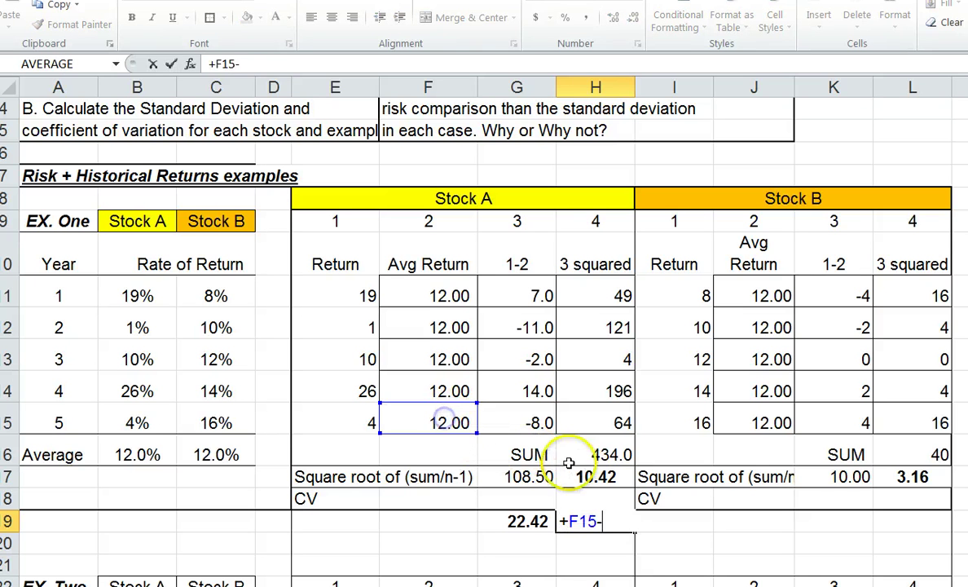
{"action": "left_click", "coordinate": [582, 477]}
{"action": "key", "text": "Return"}
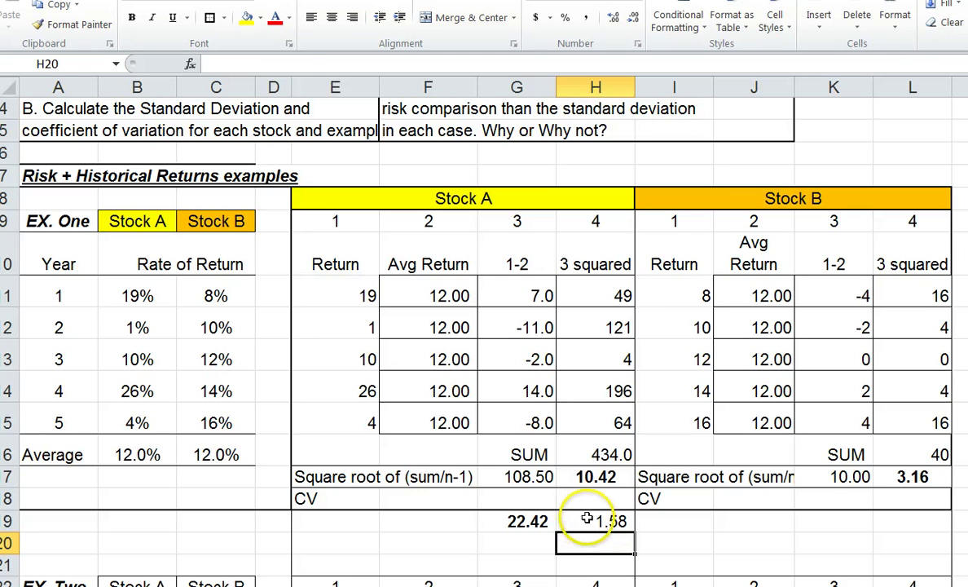
Change the formula in H19 back to +H17-F15, the standard deviation minus Stock A's average return
{"action": "left_click", "coordinate": [587, 519]}
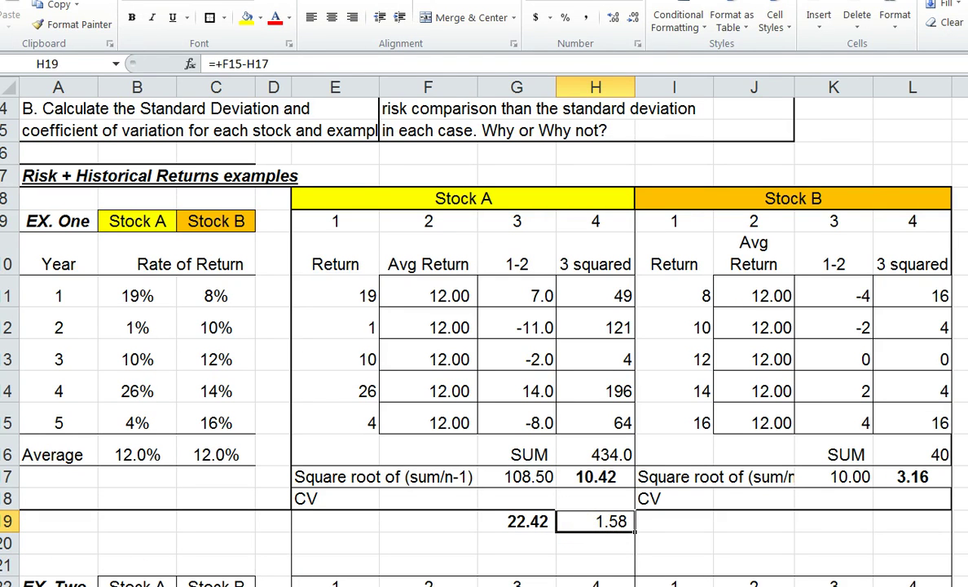
{"action": "type", "text": "+"}
{"action": "left_click", "coordinate": [582, 479]}
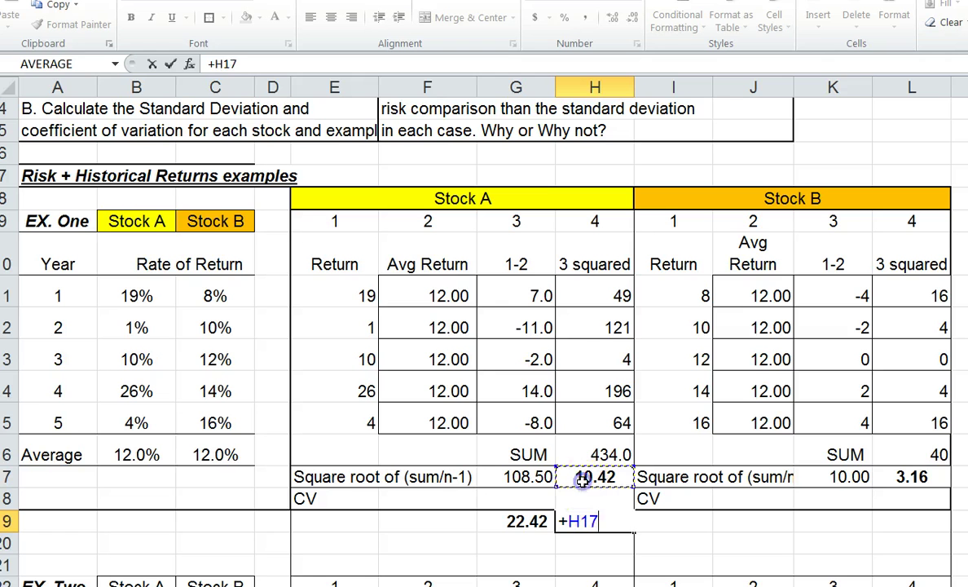
{"action": "type", "text": "-"}
{"action": "left_click", "coordinate": [430, 420]}
{"action": "key", "text": "Return"}
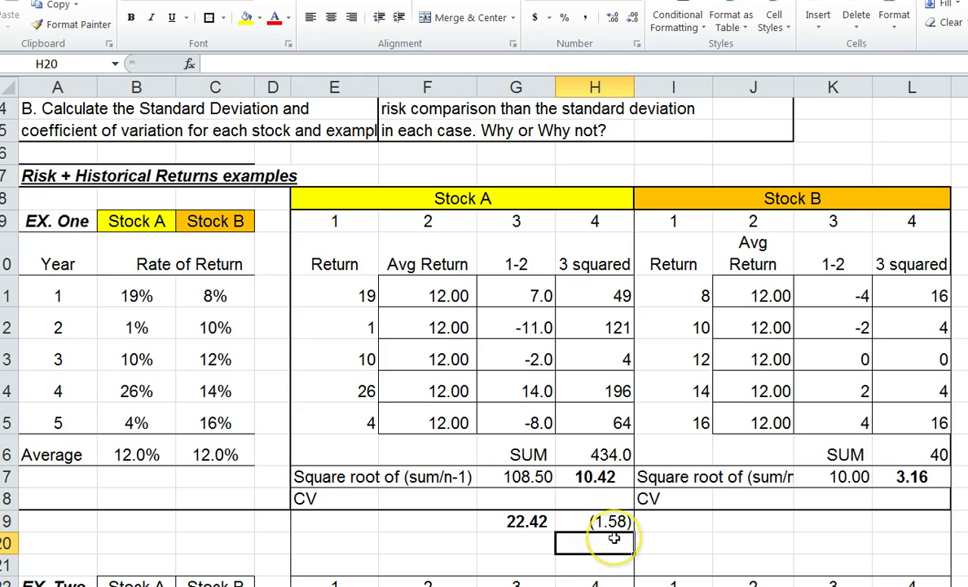
Add Stock B's average return and standard deviation in K19 with +J15+L17
{"action": "left_click", "coordinate": [851, 519]}
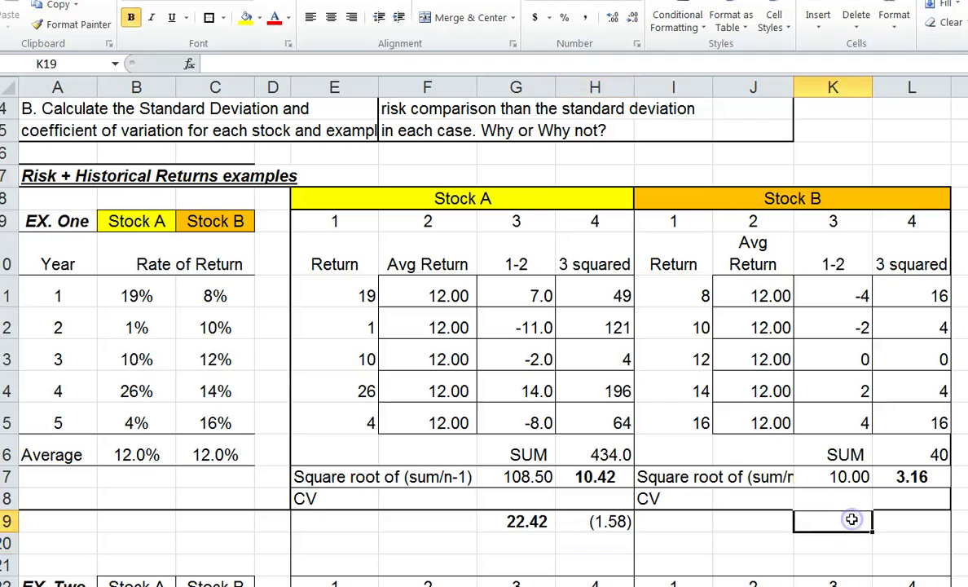
{"action": "type", "text": "+"}
{"action": "left_click", "coordinate": [746, 419]}
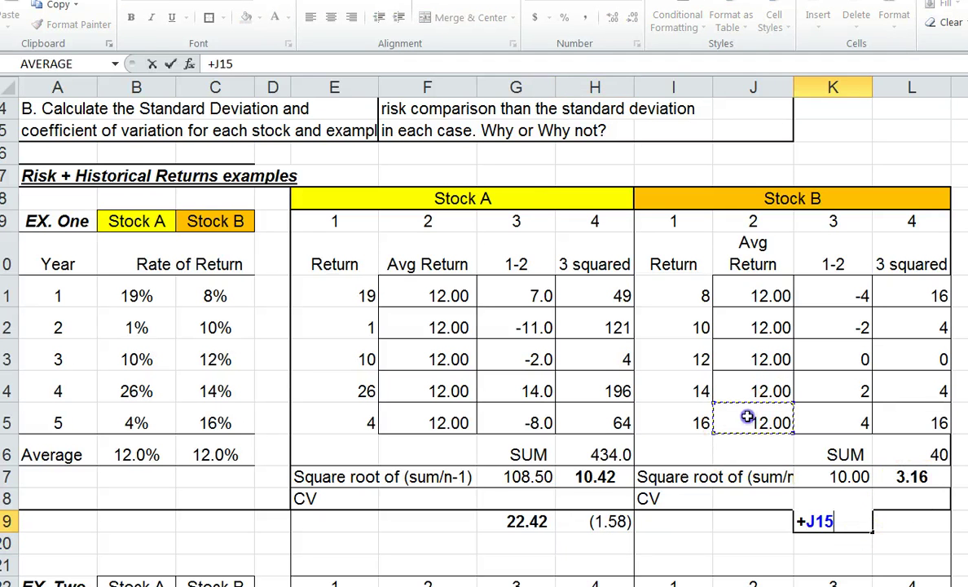
{"action": "type", "text": "+"}
{"action": "left_click", "coordinate": [911, 477]}
{"action": "key", "text": "Return"}
Subtract Stock B's average return from its standard deviation in L19 with +L17-J15
{"action": "left_click", "coordinate": [946, 519]}
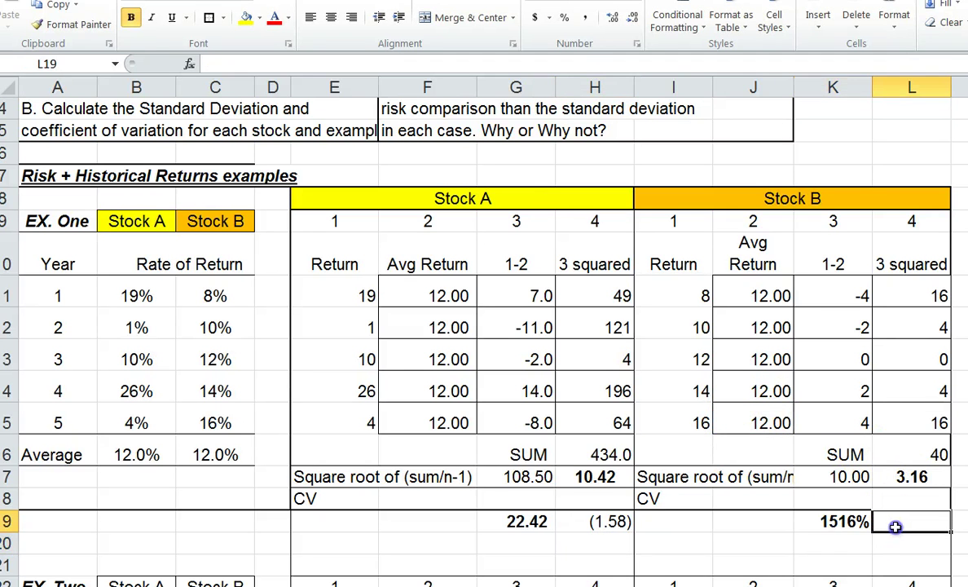
{"action": "type", "text": "+"}
{"action": "left_click", "coordinate": [911, 476]}
{"action": "type", "text": "-"}
{"action": "left_click", "coordinate": [761, 423]}
{"action": "key", "text": "Return"}
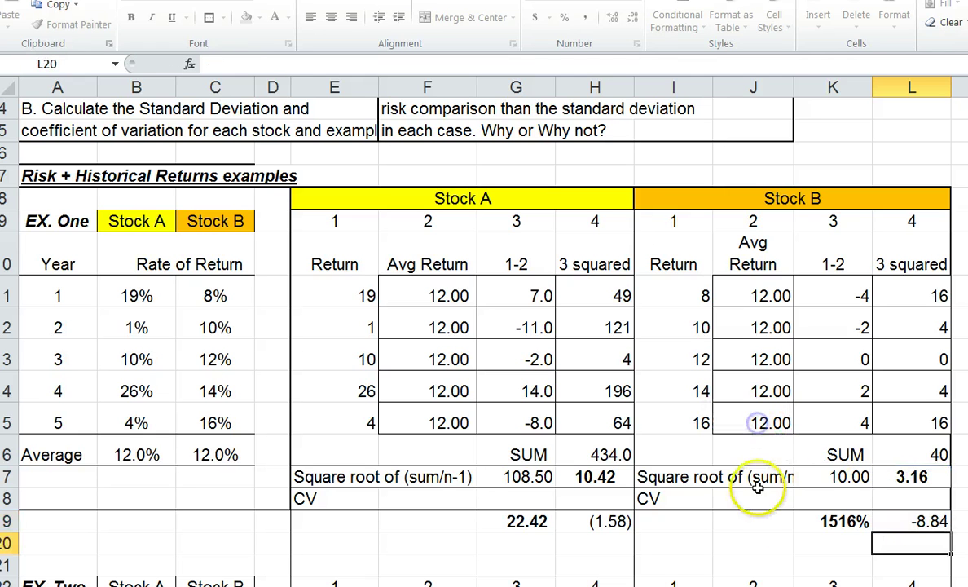
Replace the formula in L19 with +J15-L17, Stock B's average return minus its standard deviation
{"action": "left_click", "coordinate": [908, 520]}
{"action": "type", "text": "+"}
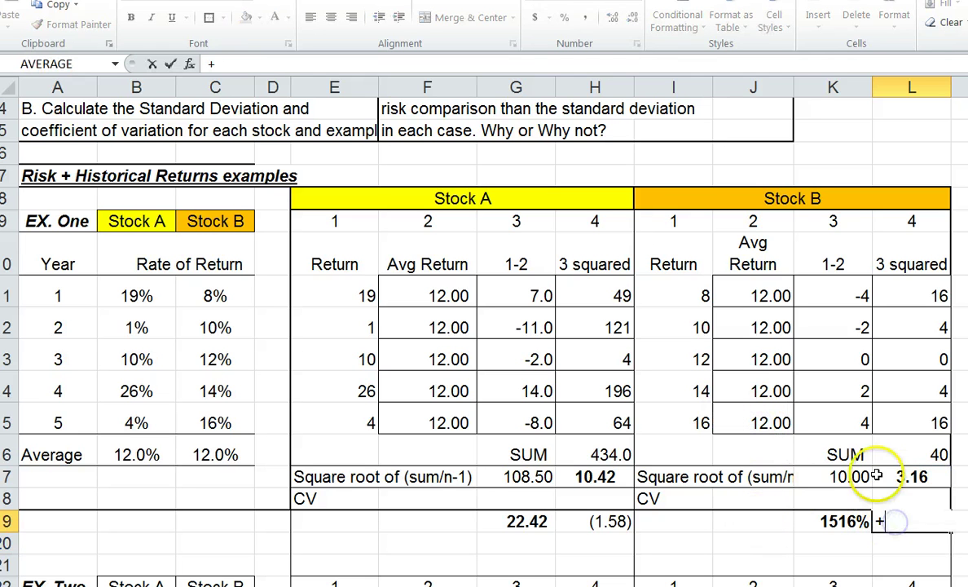
{"action": "left_click", "coordinate": [746, 423]}
{"action": "type", "text": "-"}
{"action": "left_click", "coordinate": [911, 477]}
{"action": "key", "text": "Return"}
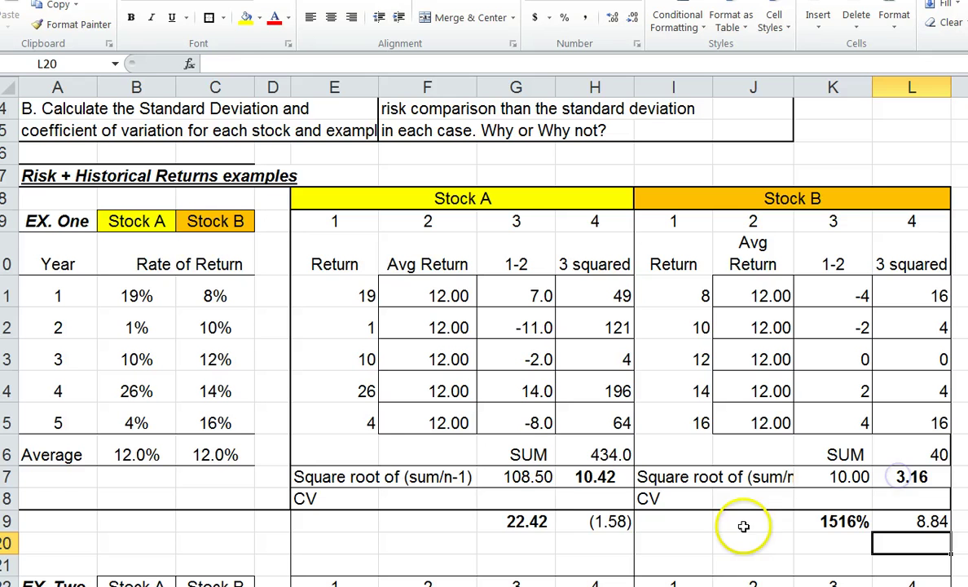
Try the formula -F15-H17 in H19 for Stock A's lower return limit
{"action": "left_click", "coordinate": [595, 522]}
{"action": "type", "text": "-"}
{"action": "left_click", "coordinate": [432, 423]}
{"action": "type", "text": "-"}
{"action": "left_click", "coordinate": [599, 477]}
{"action": "key", "text": "Return"}
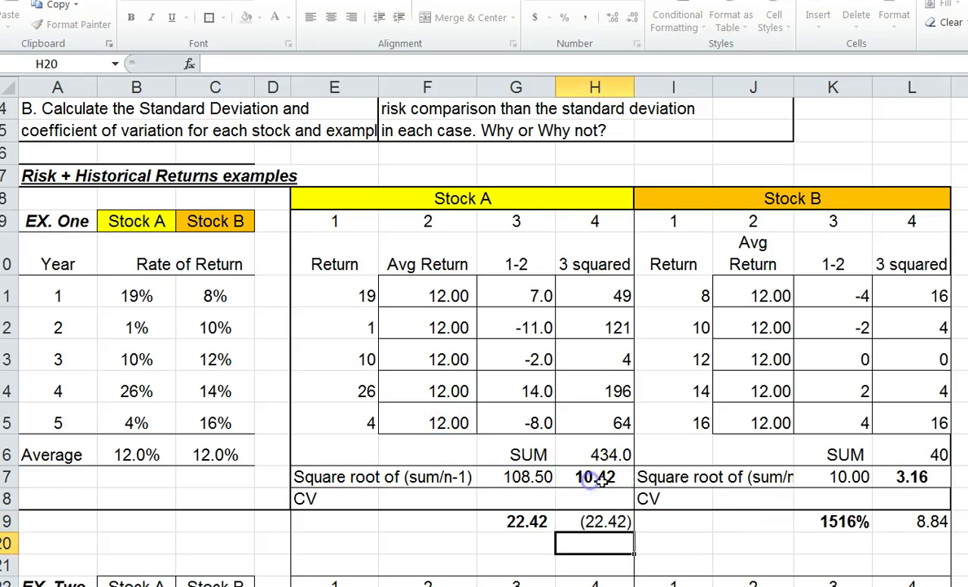
Replace the formula in H19 with +F15-H17, Stock A's average return minus its standard deviation
{"action": "left_click", "coordinate": [607, 521]}
{"action": "type", "text": "+"}
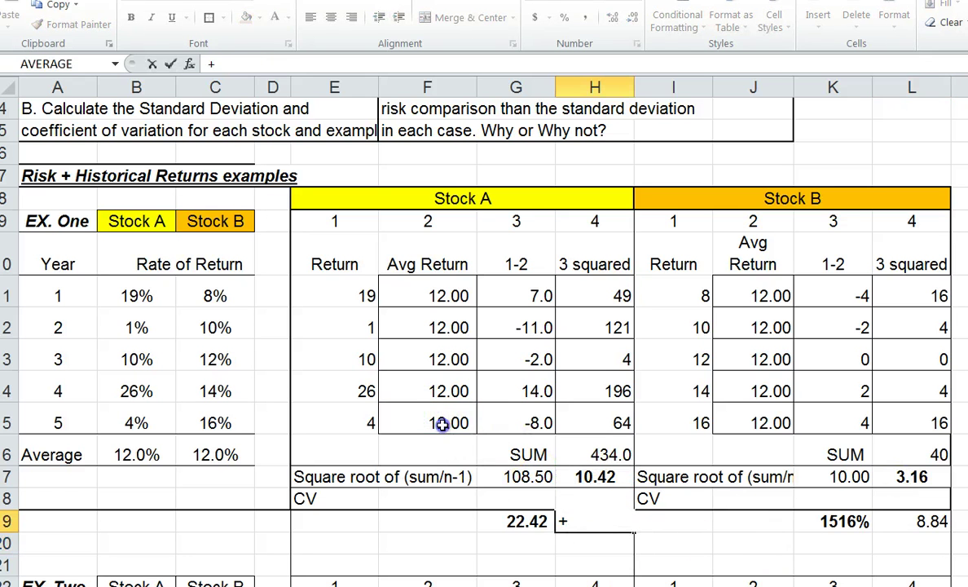
{"action": "left_click", "coordinate": [445, 423]}
{"action": "type", "text": "-"}
{"action": "left_click", "coordinate": [593, 476]}
{"action": "key", "text": "Return"}
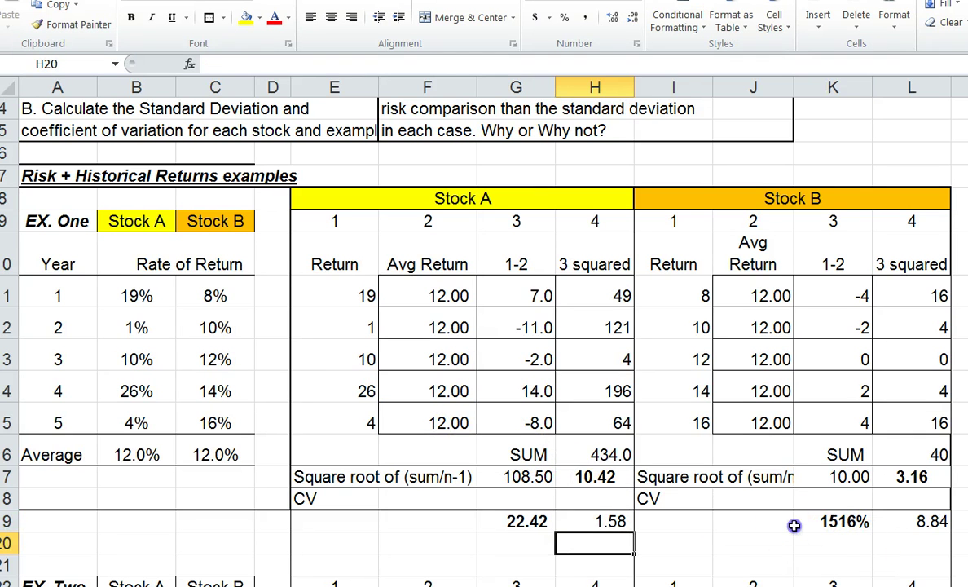
Format K19 as a comma-style number and compare both stocks' return ranges in row 19
{"action": "left_click_drag", "start_coordinate": [814, 521], "coordinate": [882, 526]}
{"action": "left_click", "coordinate": [840, 526]}
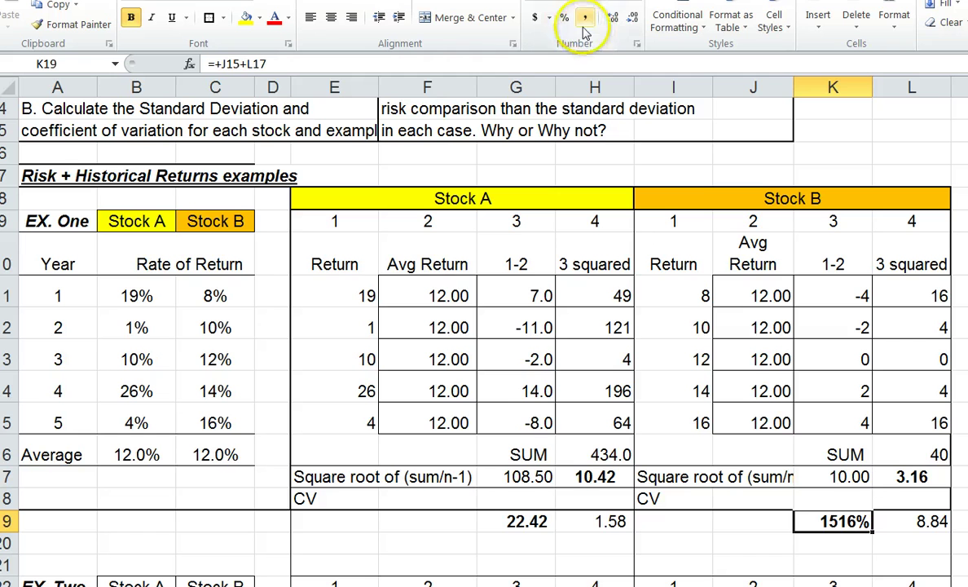
{"action": "left_click", "coordinate": [531, 521]}
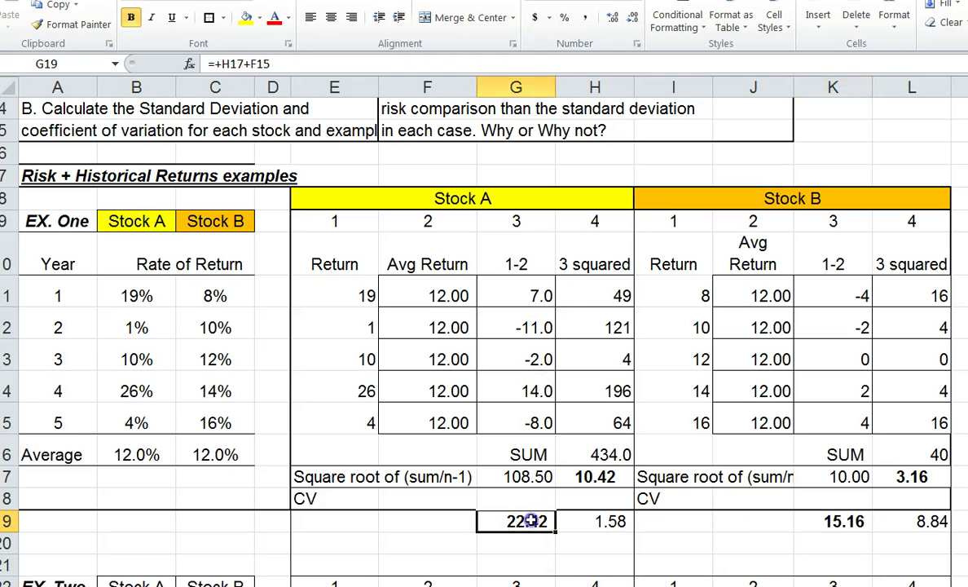
{"action": "left_click", "coordinate": [542, 520]}
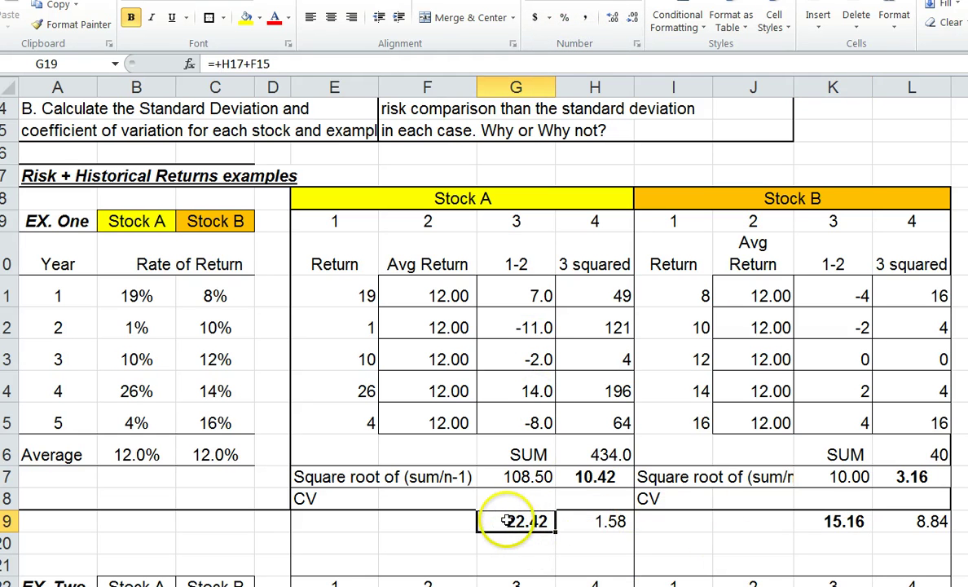
{"action": "left_click", "coordinate": [599, 522]}
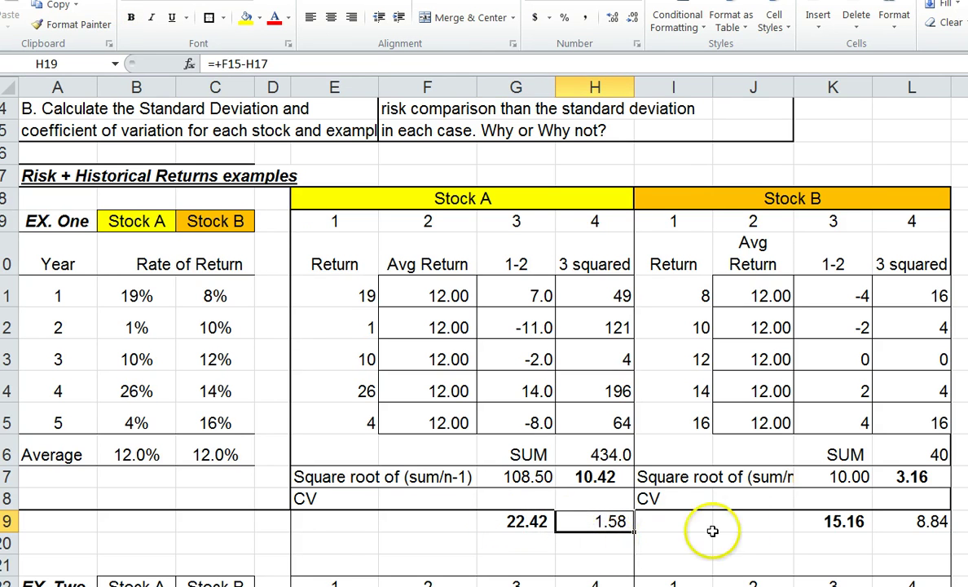
{"action": "left_click", "coordinate": [823, 547]}
{"action": "left_click", "coordinate": [827, 521]}
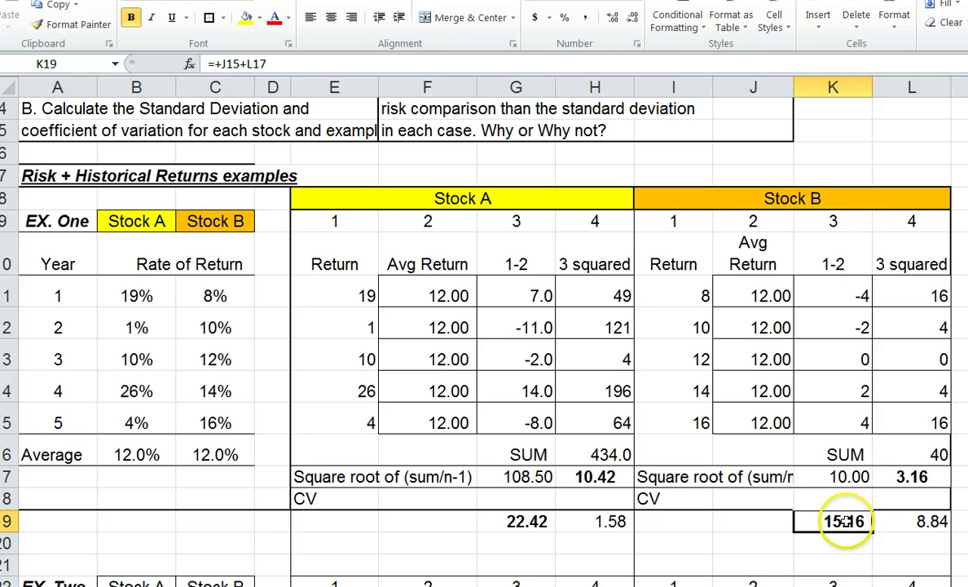
{"action": "left_click", "coordinate": [902, 521]}
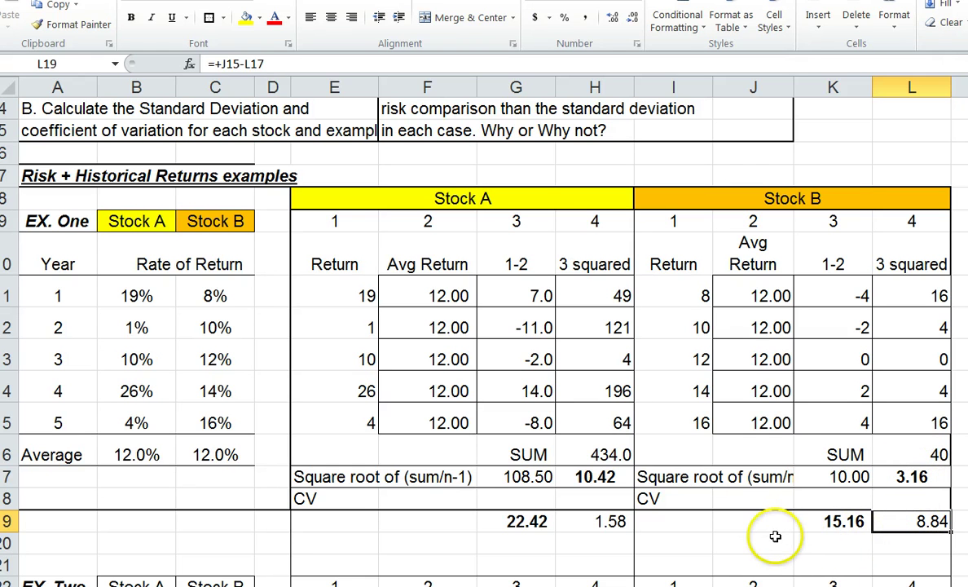
{"action": "left_click_drag", "start_coordinate": [836, 521], "coordinate": [930, 526]}
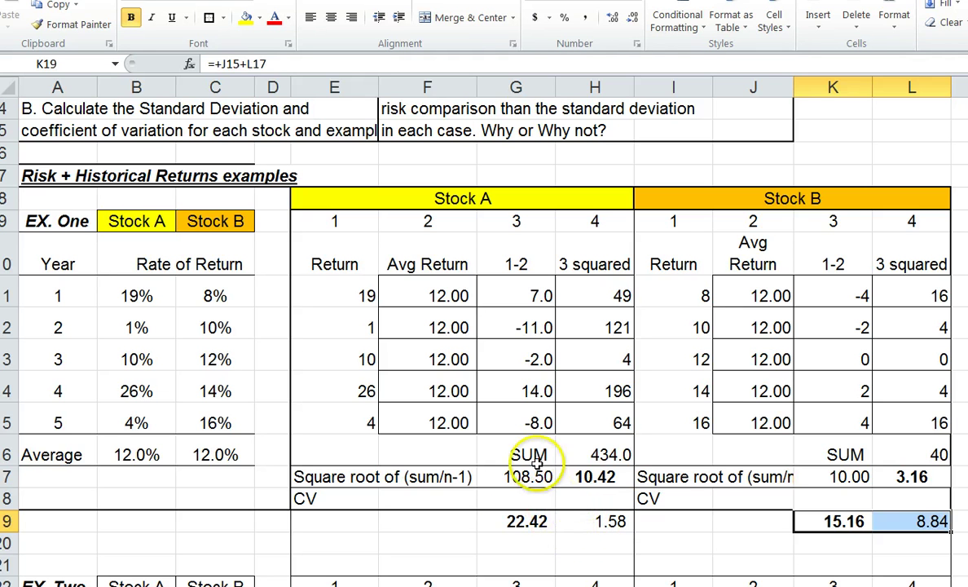
Clear the return range calculations from G19:L19
{"action": "left_click_drag", "start_coordinate": [520, 522], "coordinate": [894, 531]}
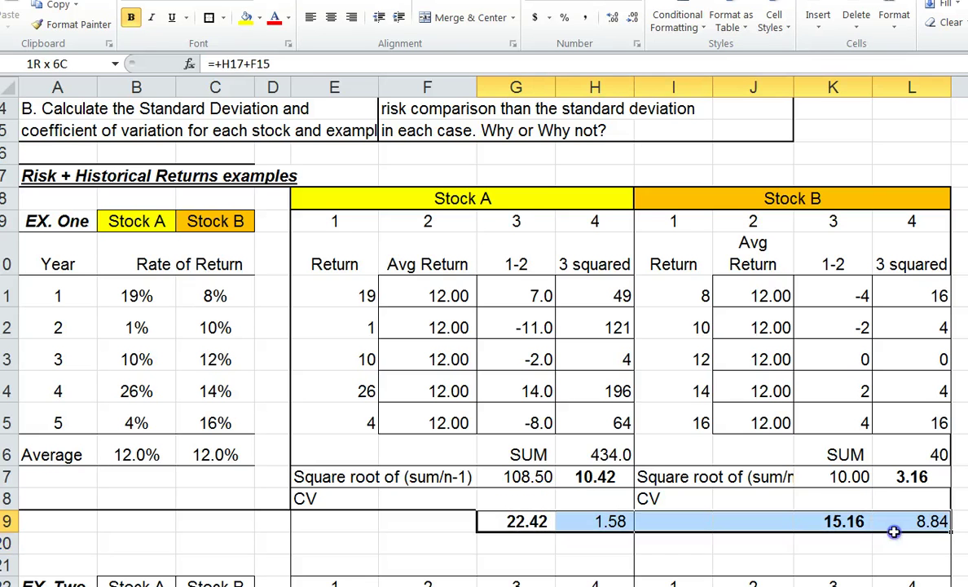
{"action": "key", "text": "Delete"}
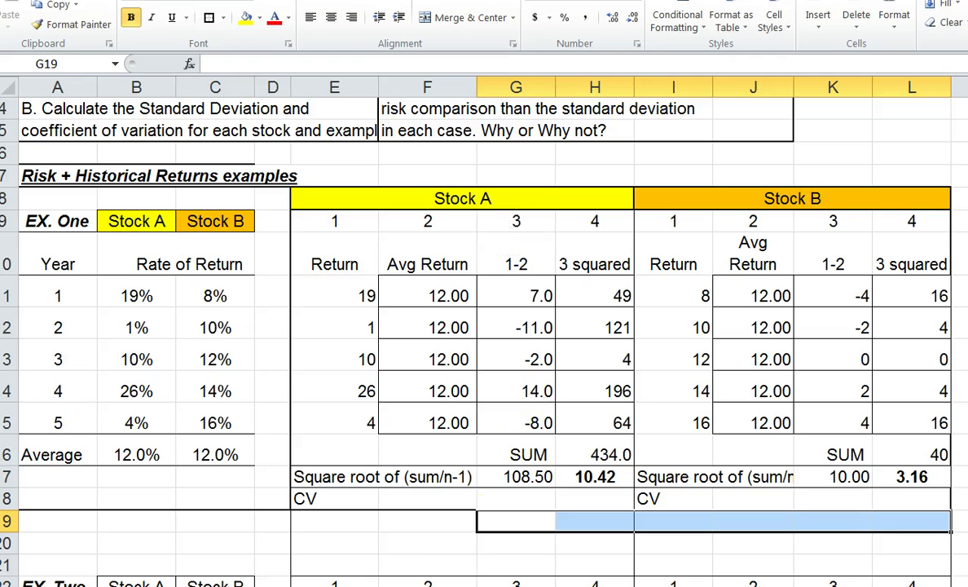
{"action": "left_click", "coordinate": [444, 540]}
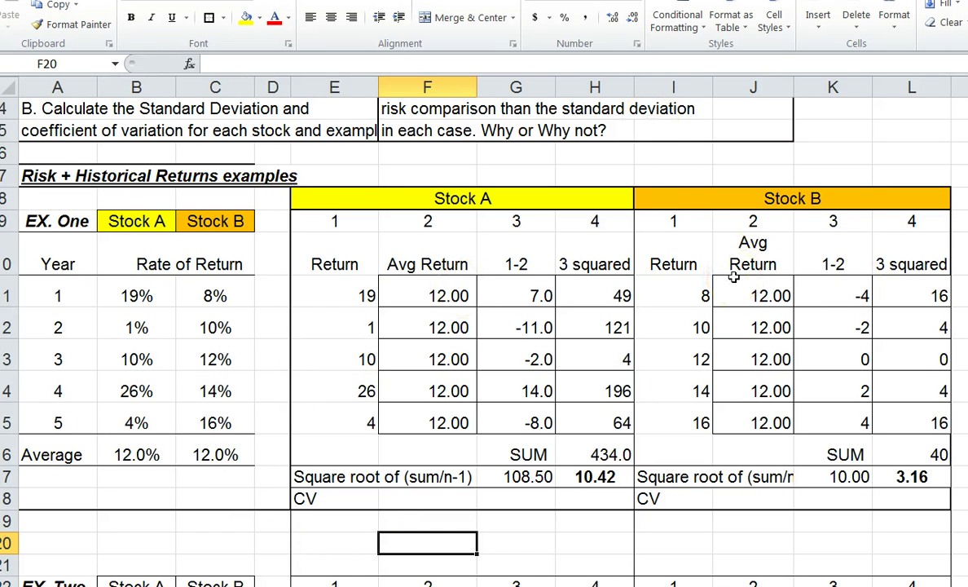
Highlight both stocks' standard deviations in L17 and H17 with a yellow fill
{"action": "left_click", "coordinate": [134, 445]}
{"action": "left_click", "coordinate": [216, 450]}
{"action": "left_click", "coordinate": [611, 479]}
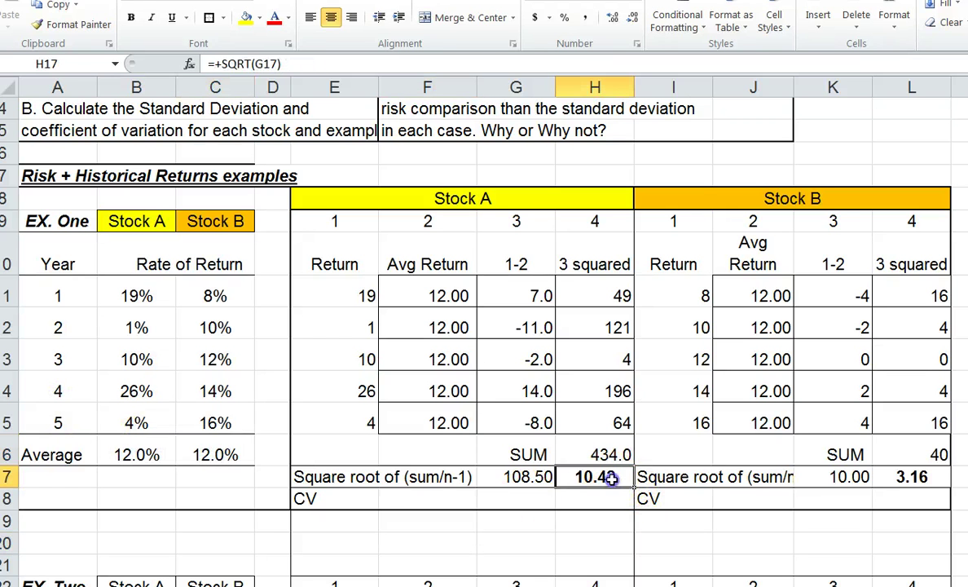
{"action": "left_click", "coordinate": [914, 478]}
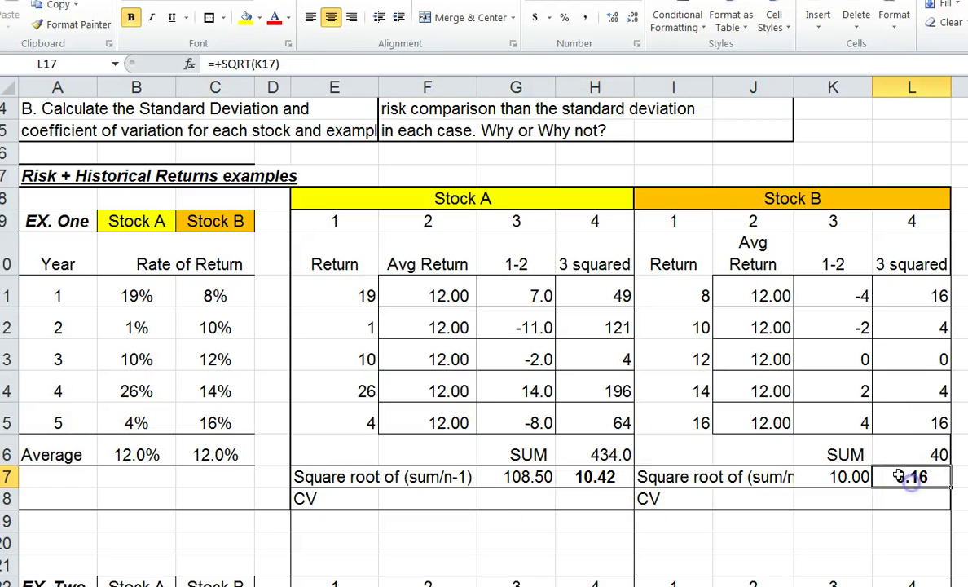
{"action": "left_click", "coordinate": [245, 17]}
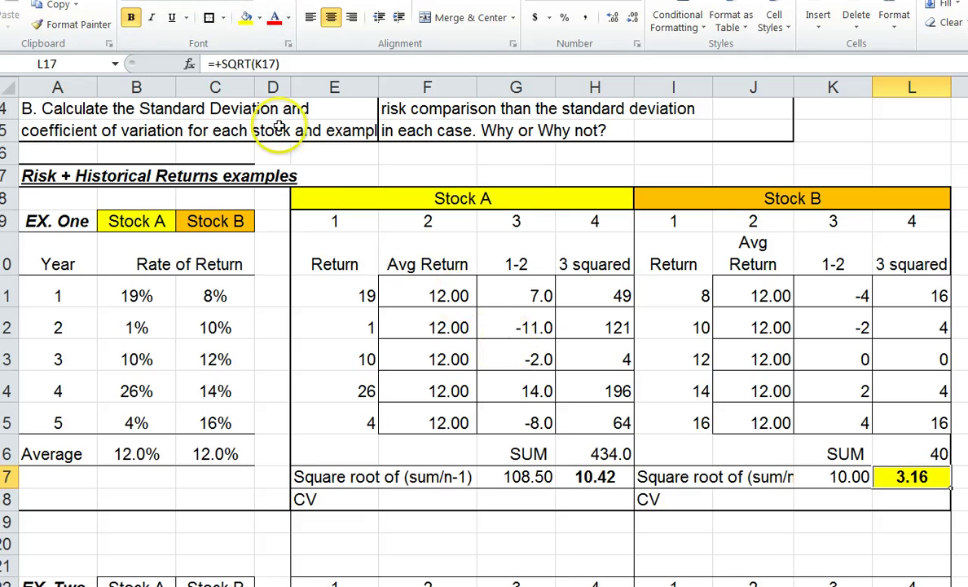
{"action": "left_click", "coordinate": [574, 477]}
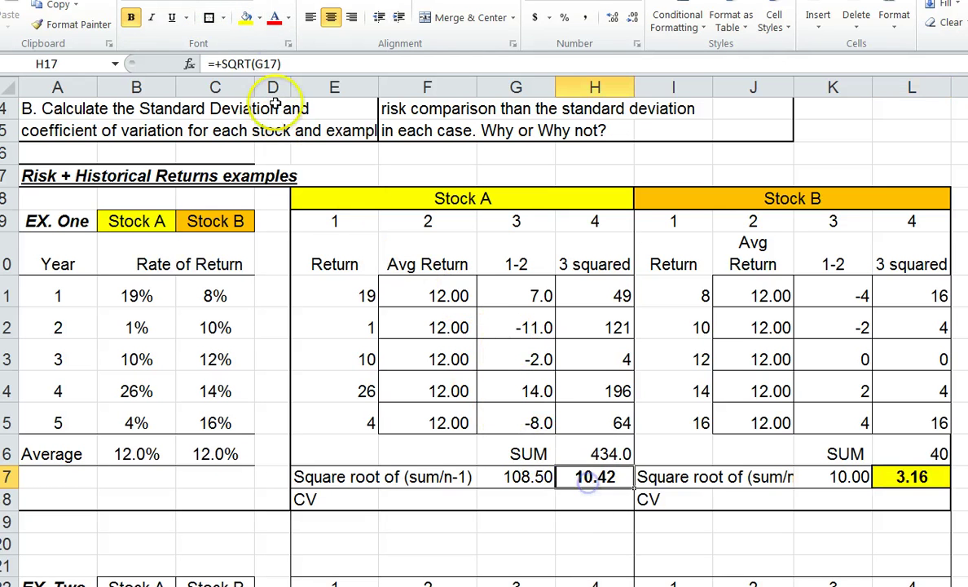
{"action": "left_click", "coordinate": [245, 18]}
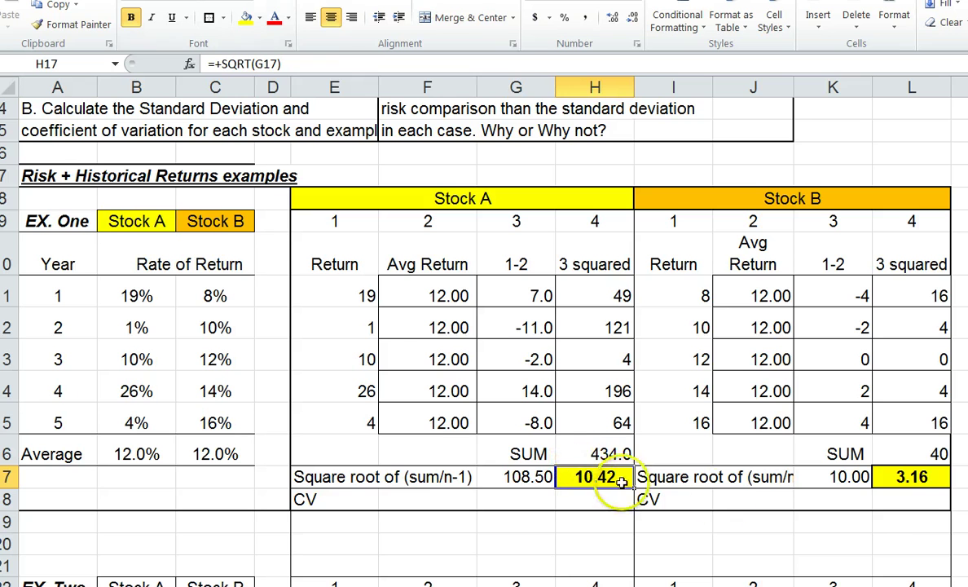
Set Stock A's rate of return to 22% for year 1 and 2% for year 2, and check its average return column
{"action": "left_click", "coordinate": [123, 305]}
{"action": "type", "text": "22"}
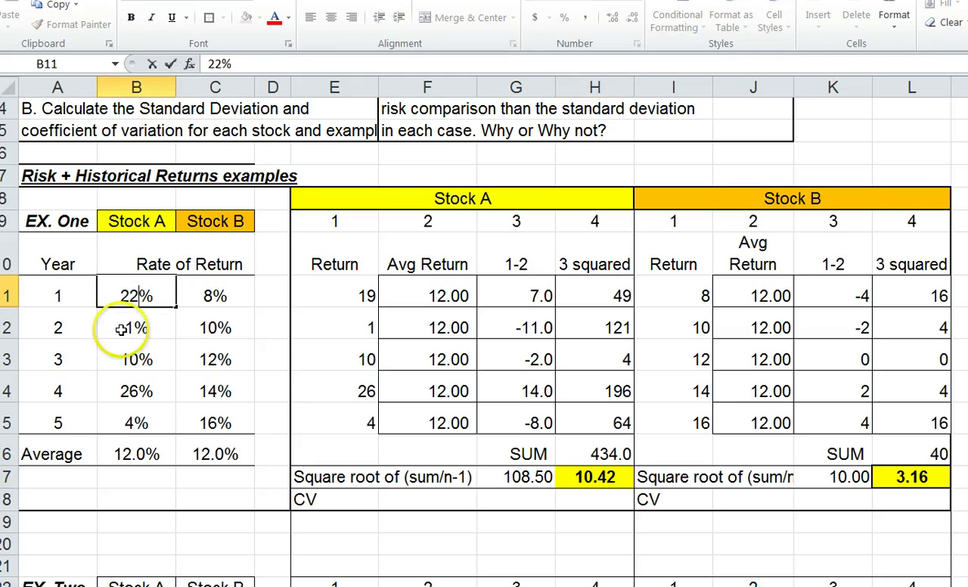
{"action": "left_click", "coordinate": [128, 327]}
{"action": "type", "text": "2"}
{"action": "left_click", "coordinate": [152, 394]}
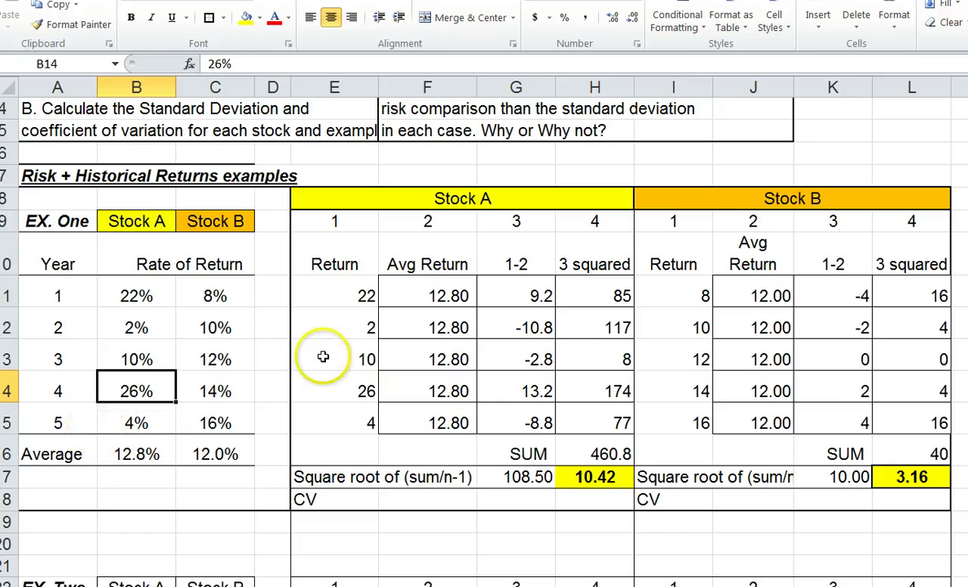
{"action": "left_click_drag", "start_coordinate": [402, 296], "coordinate": [440, 425]}
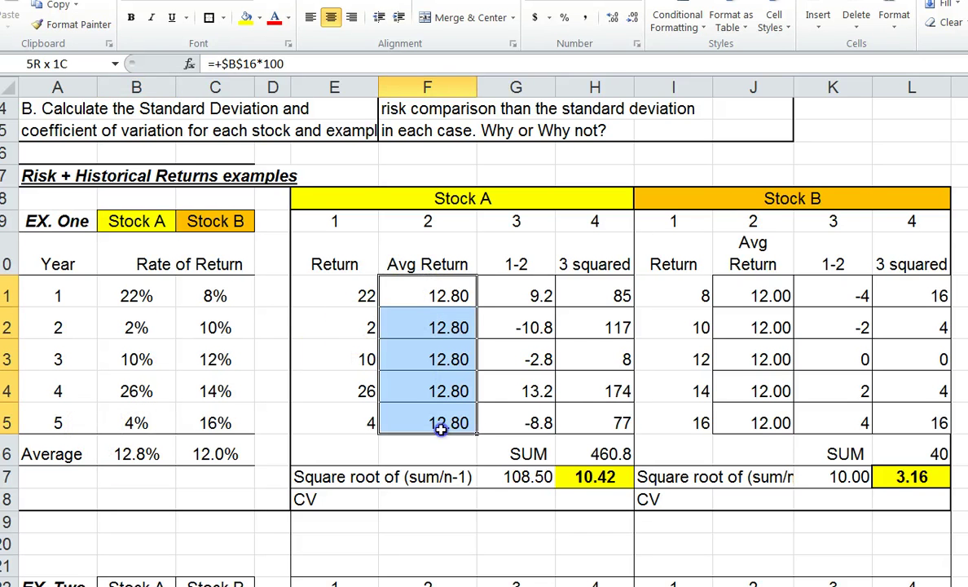
Set Stock A's rate of return to 5% for year 2 and 6% for year 5
{"action": "left_click", "coordinate": [133, 327]}
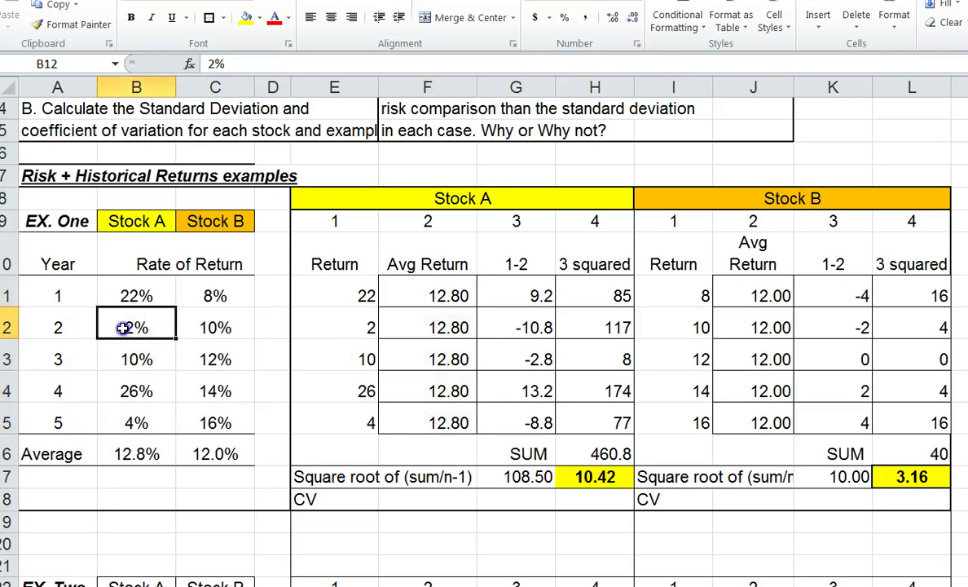
{"action": "type", "text": "5"}
{"action": "left_click", "coordinate": [126, 423]}
{"action": "type", "text": "6"}
{"action": "left_click", "coordinate": [134, 478]}
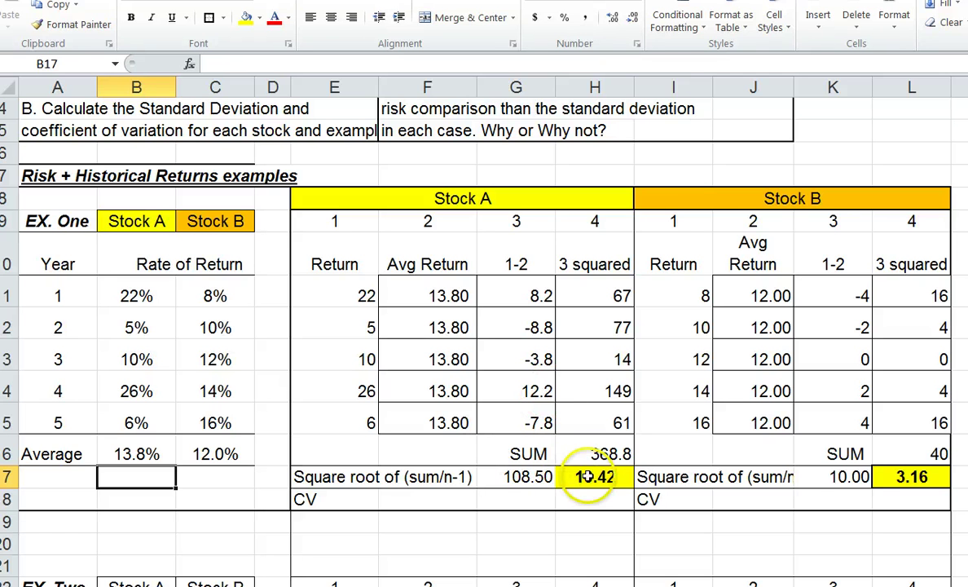
Try 12% as Stock A's year 5 return in B15 and undo that change
{"action": "left_click", "coordinate": [124, 422]}
{"action": "type", "text": "12"}
{"action": "left_click", "coordinate": [129, 484]}
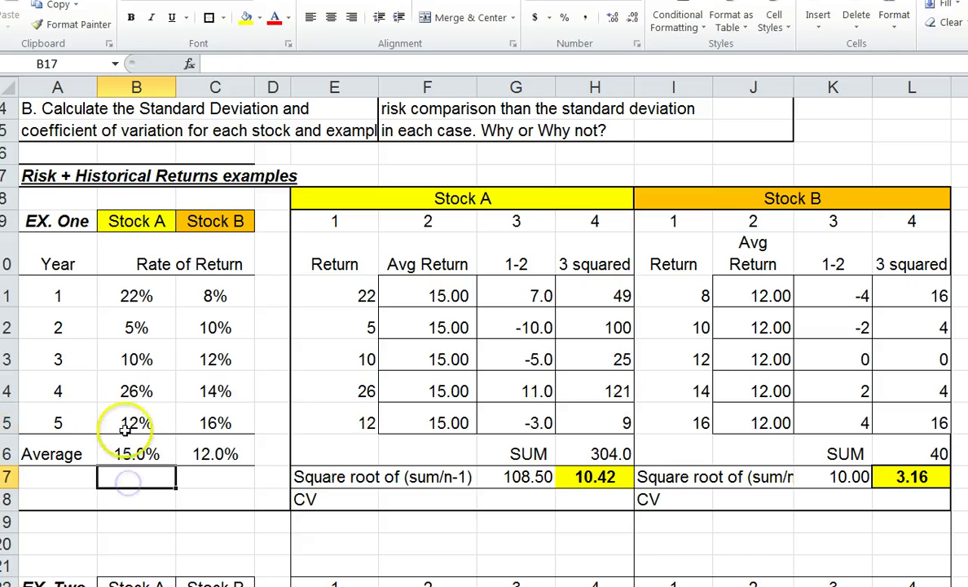
{"action": "left_click", "coordinate": [124, 422]}
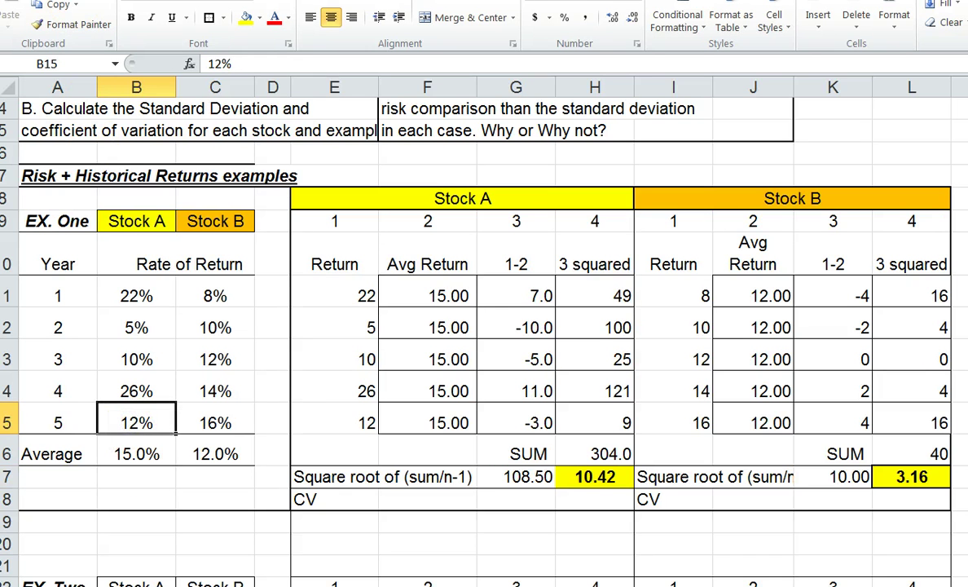
{"action": "key", "text": "ctrl+z"}
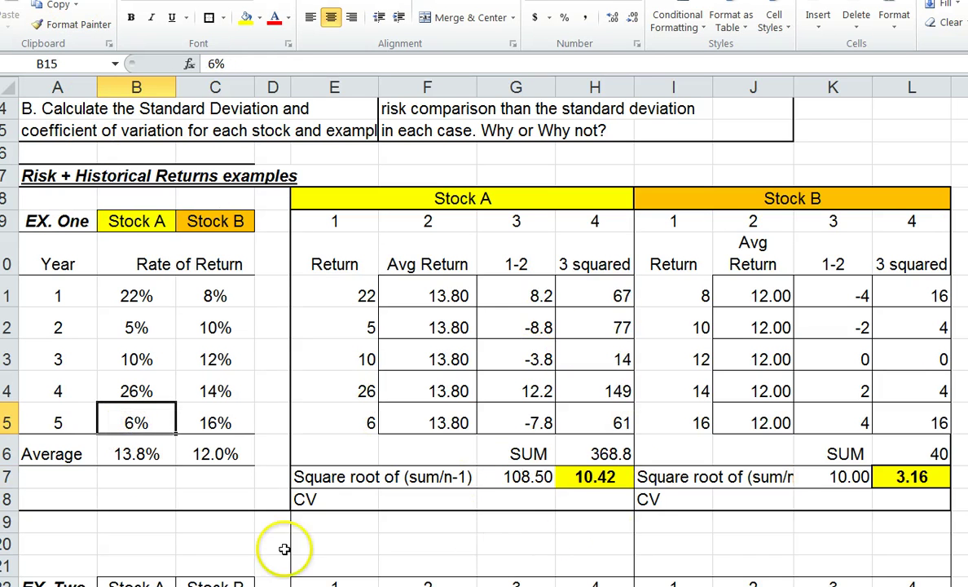
Recalculate Stock A's sum divided by n-1 in G17 from the current sum and compare the standard deviations in H17 and L17
{"action": "key", "text": "ctrl+z"}
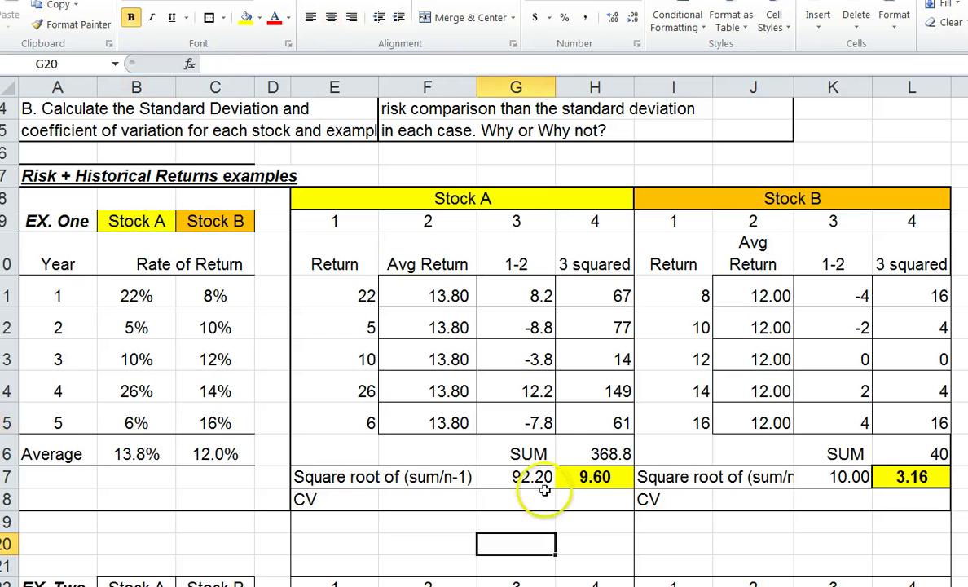
{"action": "left_click", "coordinate": [587, 479]}
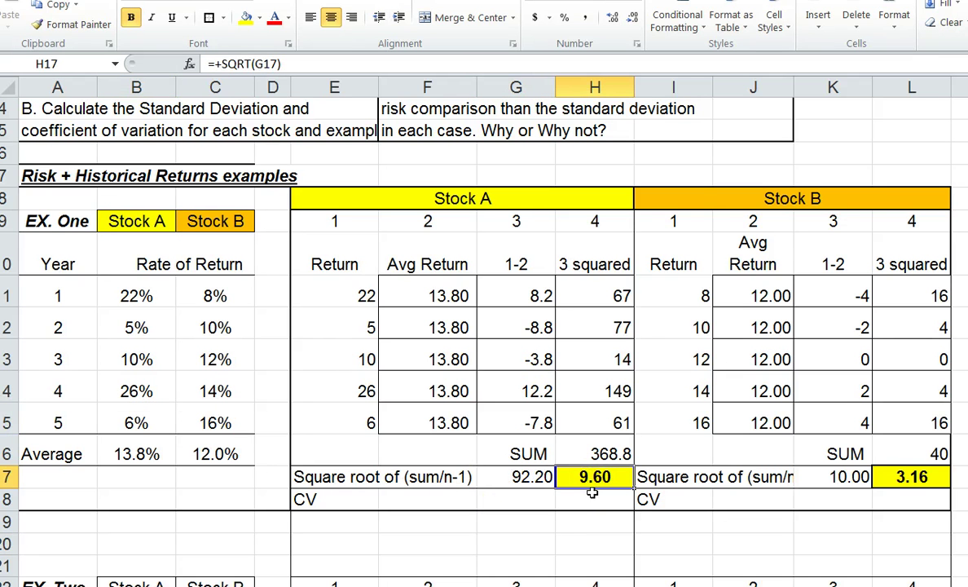
{"action": "left_click", "coordinate": [905, 487]}
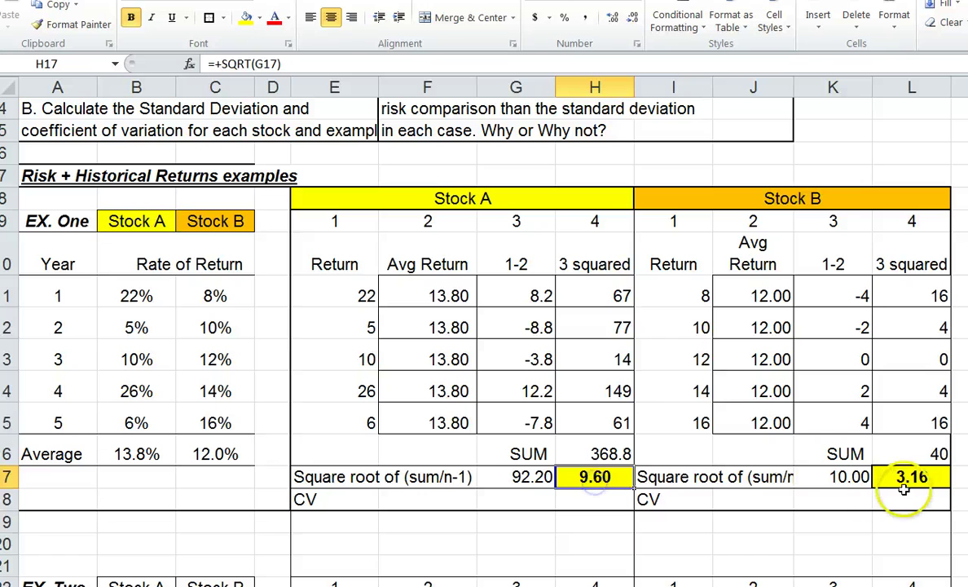
{"action": "left_click", "coordinate": [594, 479]}
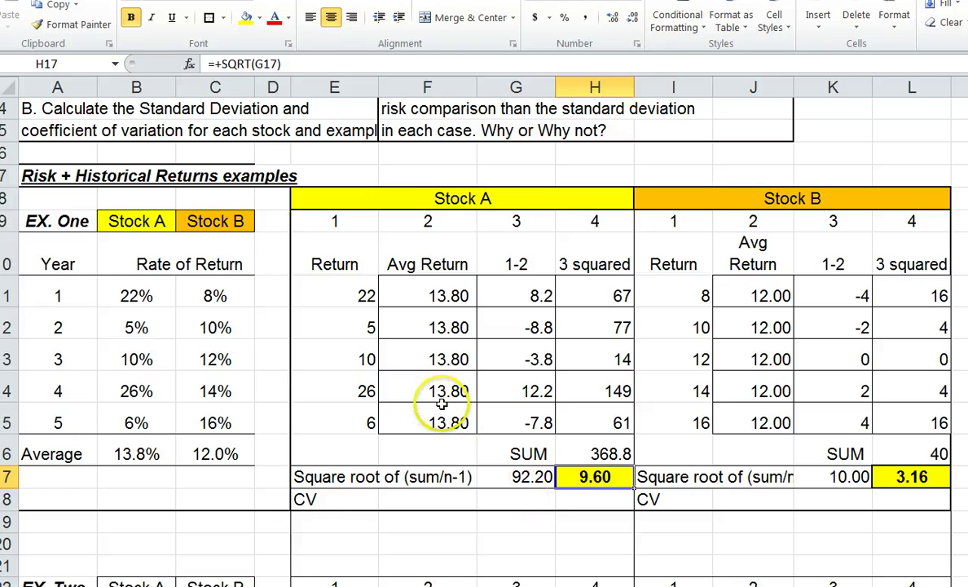
Calculate Stock A's coefficient of variation in H18 by dividing its standard deviation in H17 by its average return in B16
{"action": "left_click", "coordinate": [303, 500]}
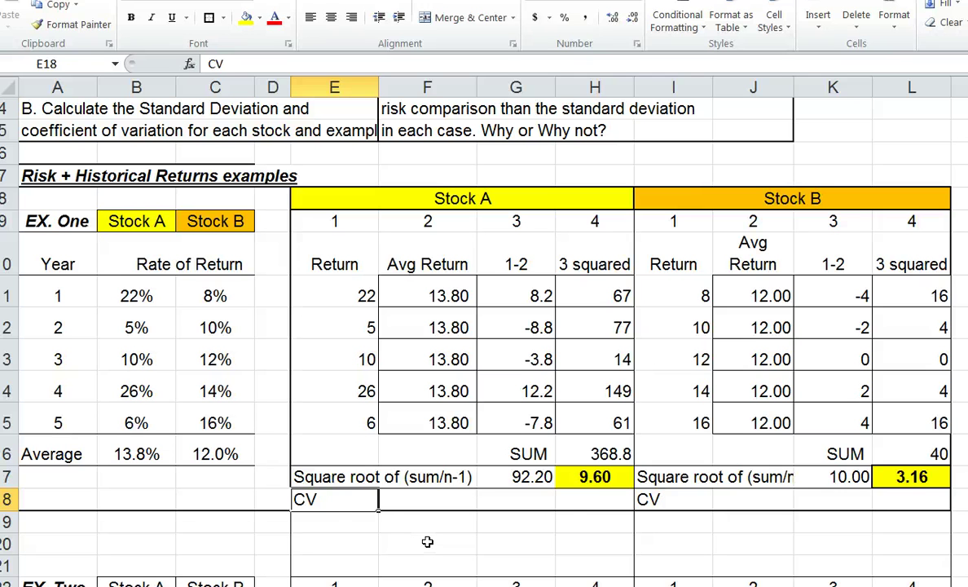
{"action": "left_click", "coordinate": [597, 499]}
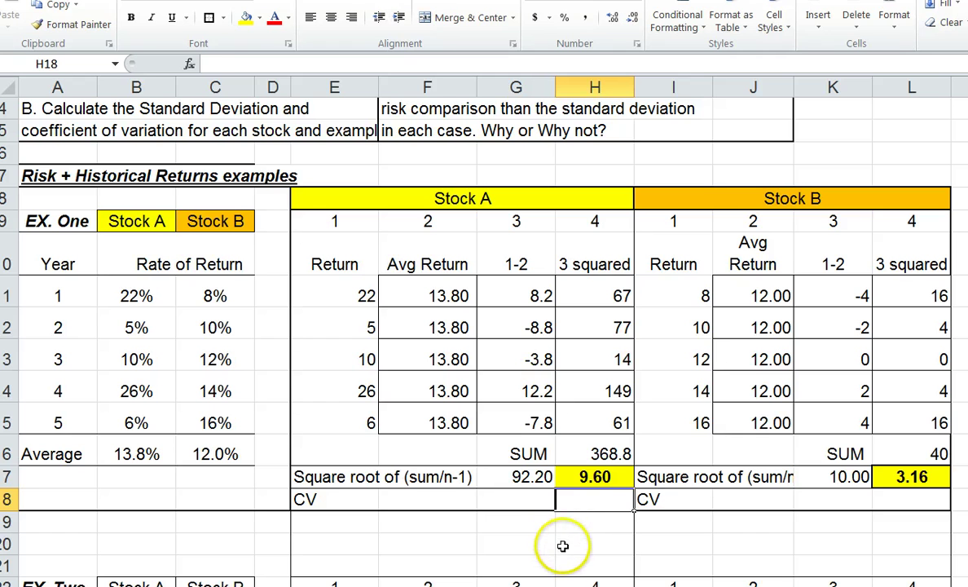
{"action": "type", "text": "+"}
{"action": "left_click", "coordinate": [584, 477]}
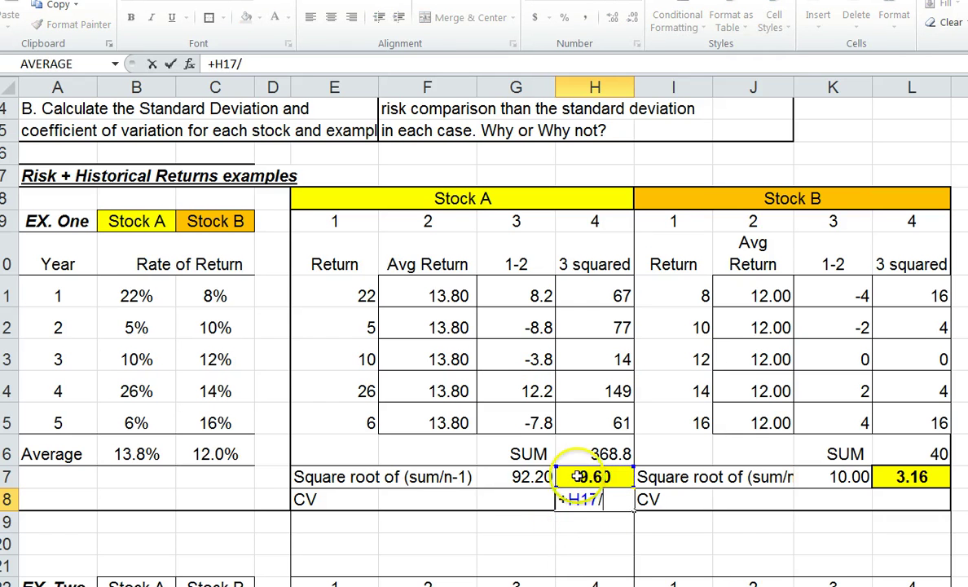
{"action": "type", "text": "/"}
{"action": "left_click", "coordinate": [121, 454]}
{"action": "key", "text": "Return"}
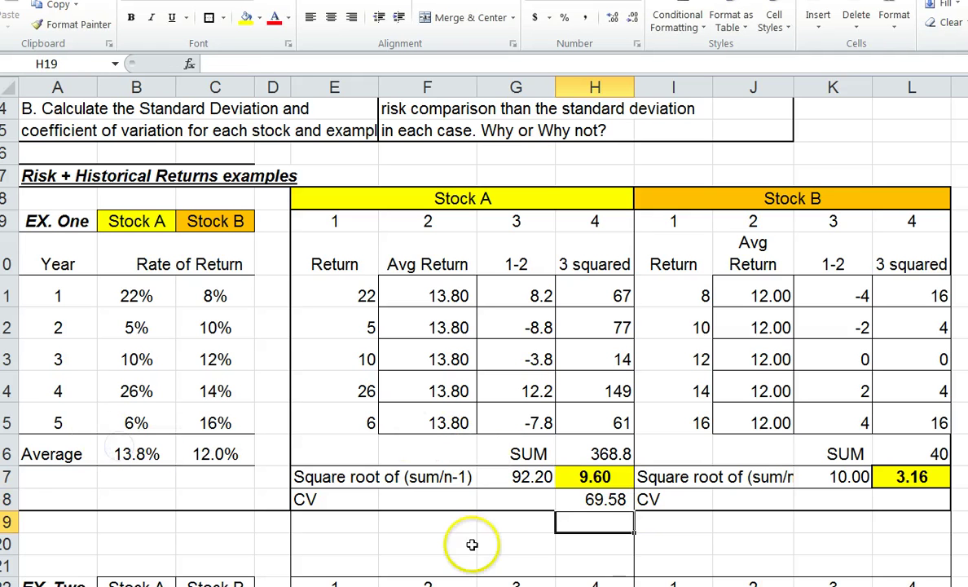
Calculate Stock B's coefficient of variation in L18 as L17 divided by C16, and compare it with Stock A's
{"action": "left_click", "coordinate": [885, 499]}
{"action": "type", "text": "+"}
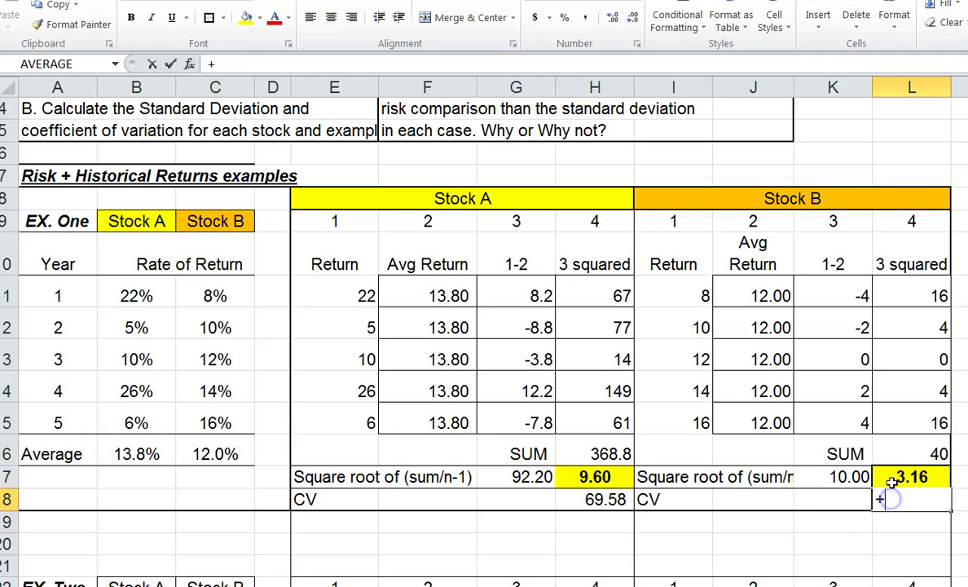
{"action": "left_click", "coordinate": [892, 475]}
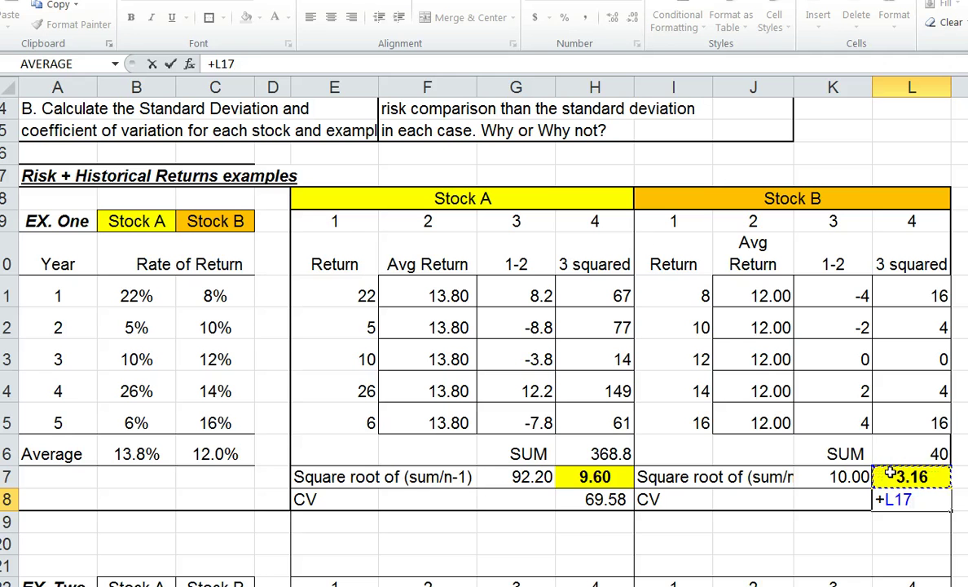
{"action": "type", "text": "/"}
{"action": "left_click", "coordinate": [208, 450]}
{"action": "key", "text": "Return"}
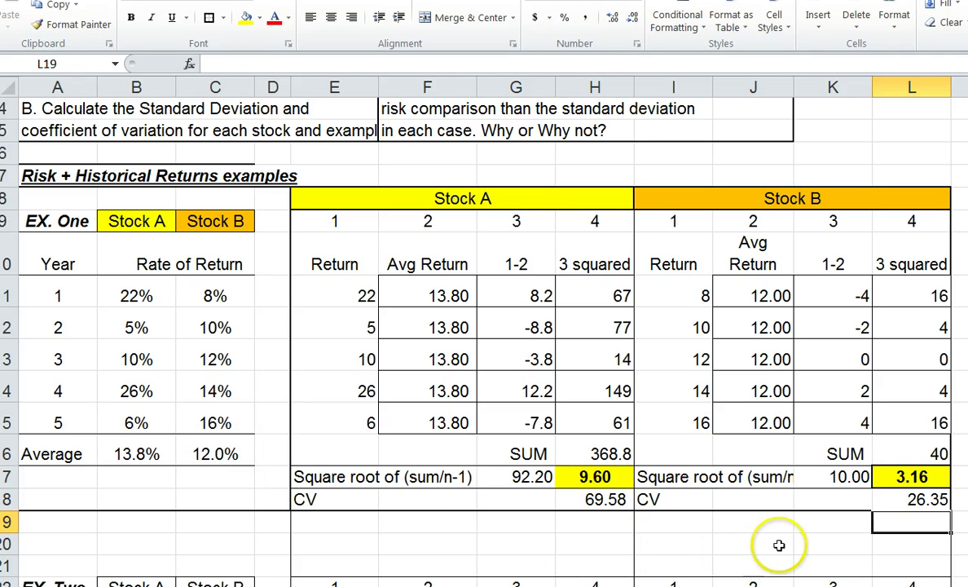
{"action": "left_click", "coordinate": [912, 499]}
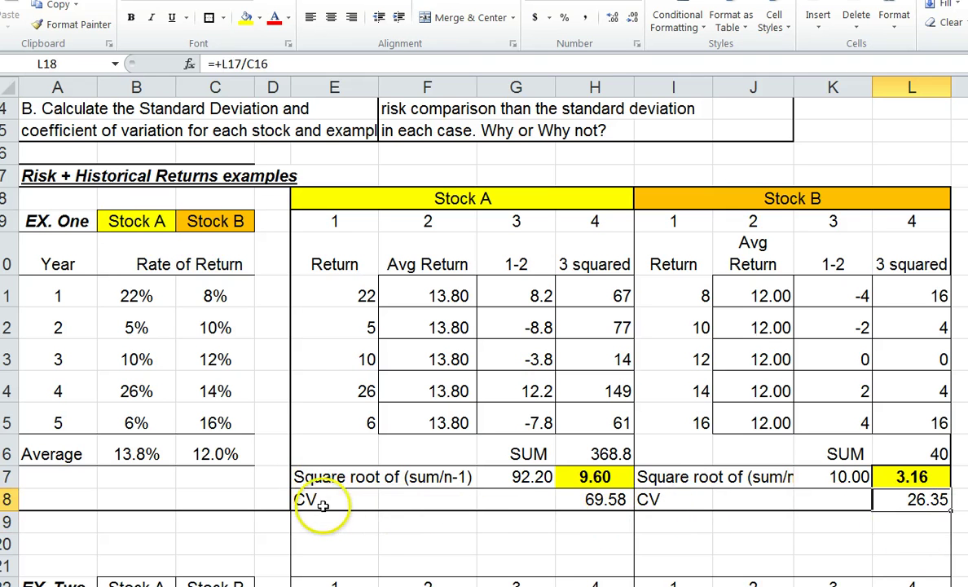
{"action": "left_click", "coordinate": [591, 500]}
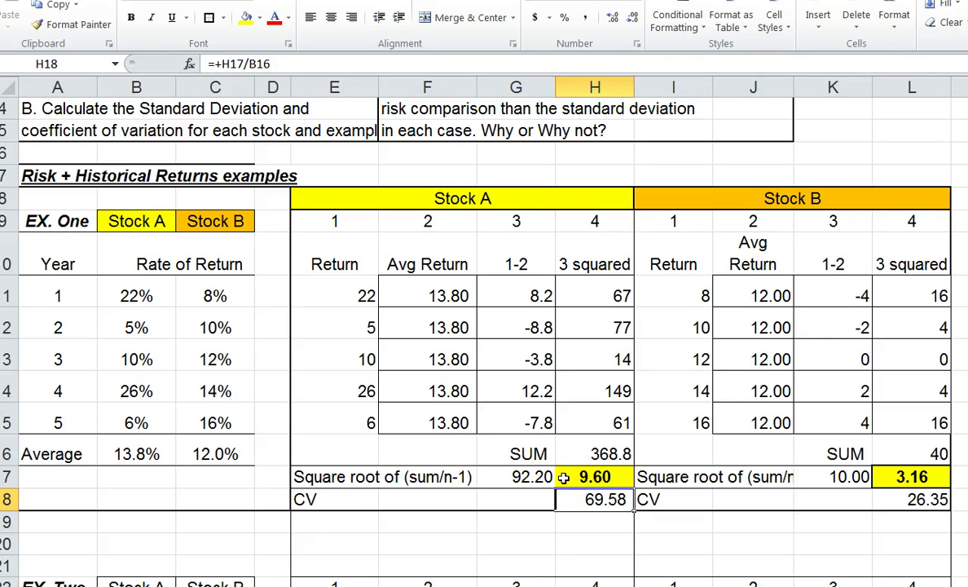
Try 10% as Stock A's rate of return for years 2 and 5
{"action": "left_click", "coordinate": [118, 325]}
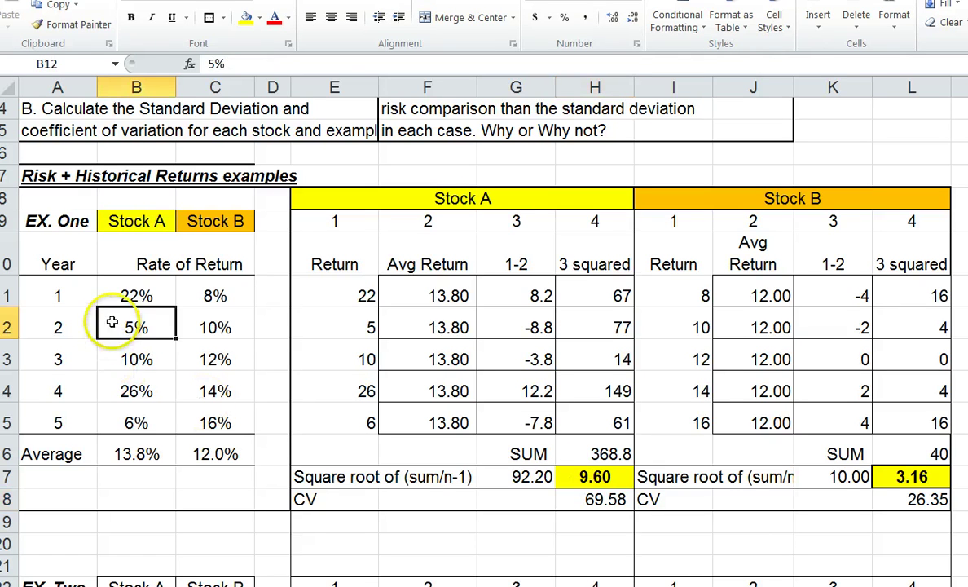
{"action": "type", "text": "10"}
{"action": "left_click", "coordinate": [119, 419]}
{"action": "type", "text": "10"}
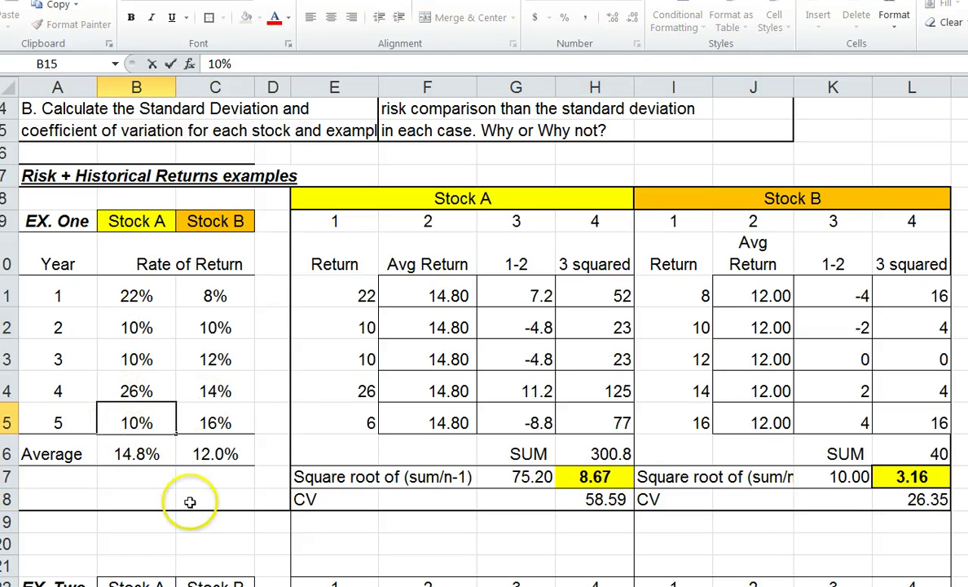
{"action": "left_click", "coordinate": [194, 505]}
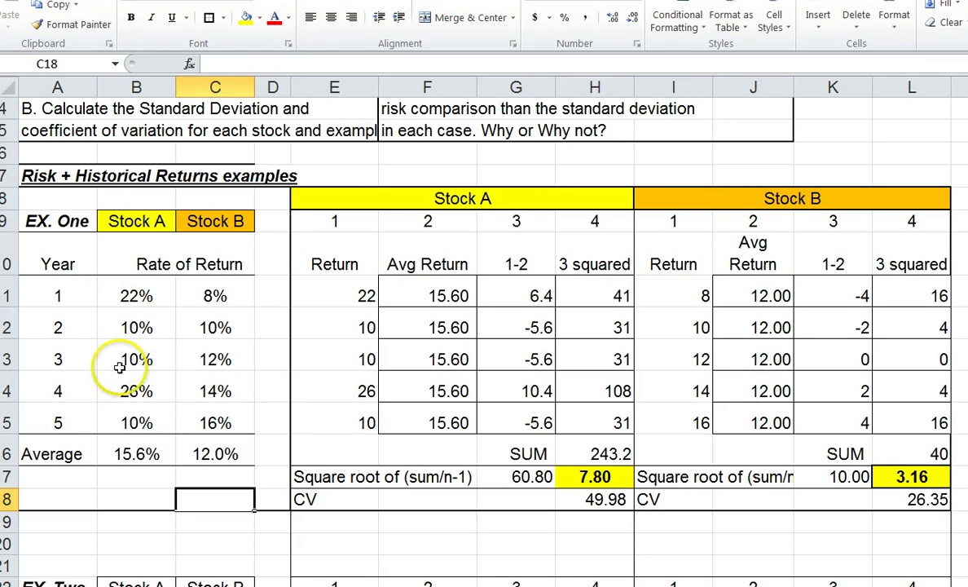
Set Stock A's rate of return to 15% for years 2, 3 and 5
{"action": "left_click", "coordinate": [133, 328]}
{"action": "type", "text": "15"}
{"action": "left_click", "coordinate": [135, 359]}
{"action": "type", "text": "15"}
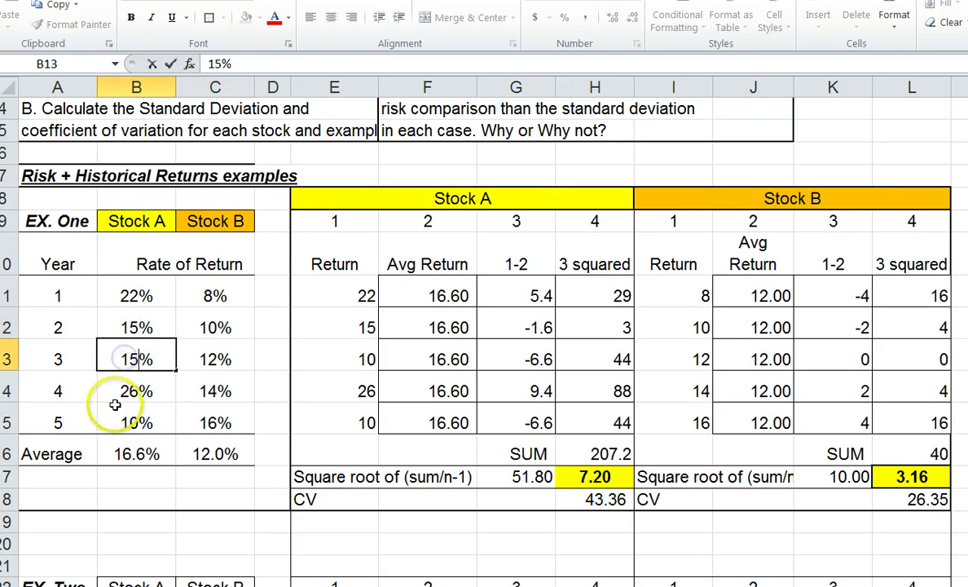
{"action": "left_click", "coordinate": [117, 418]}
{"action": "type", "text": "15"}
{"action": "left_click", "coordinate": [144, 482]}
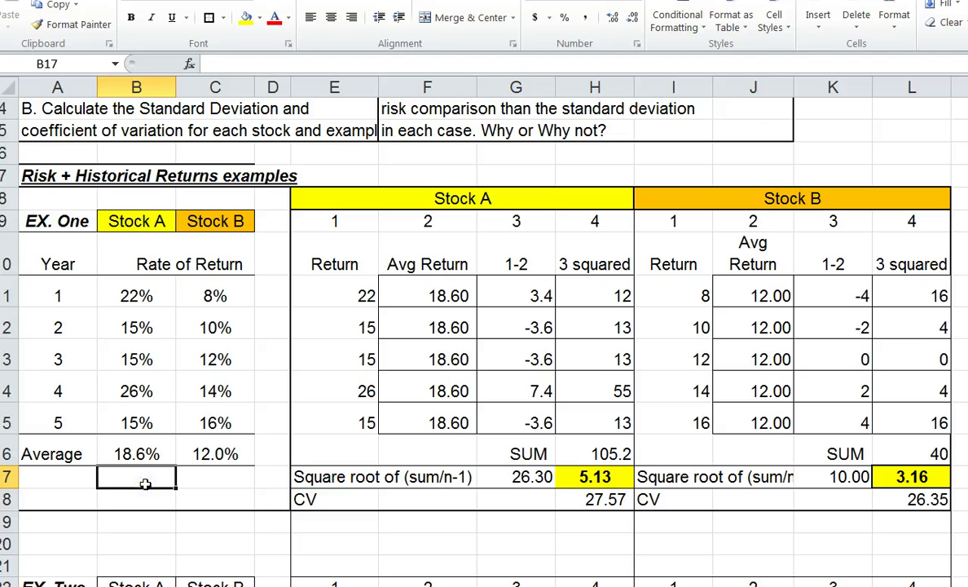
Set Stock A's year 3 rate of return to 20%
{"action": "left_click", "coordinate": [131, 359]}
{"action": "type", "text": "20"}
{"action": "left_click", "coordinate": [136, 326]}
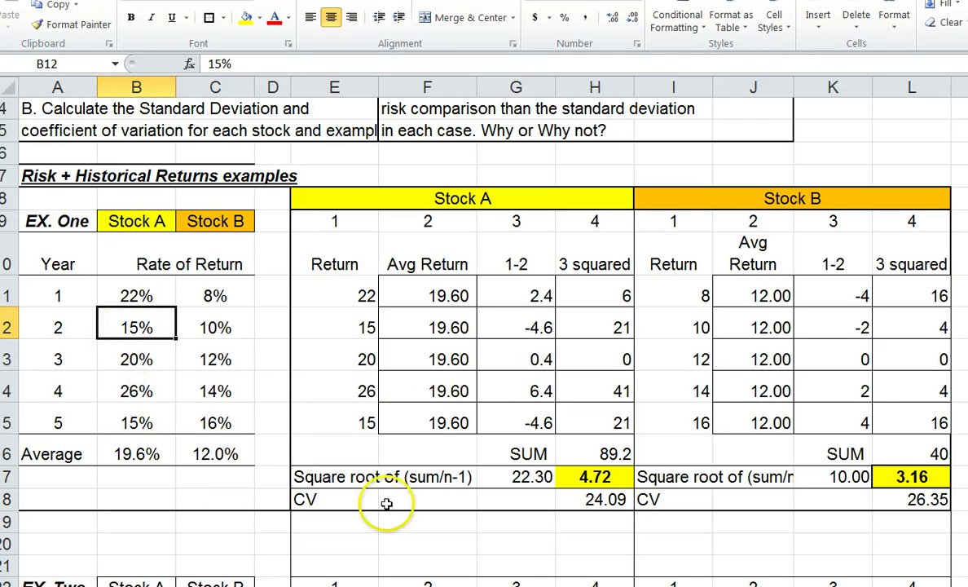
Check Stock A's average return column and compare both stocks' standard deviations in H17 and L17 and averages in B16 and C16
{"action": "left_click", "coordinate": [431, 295]}
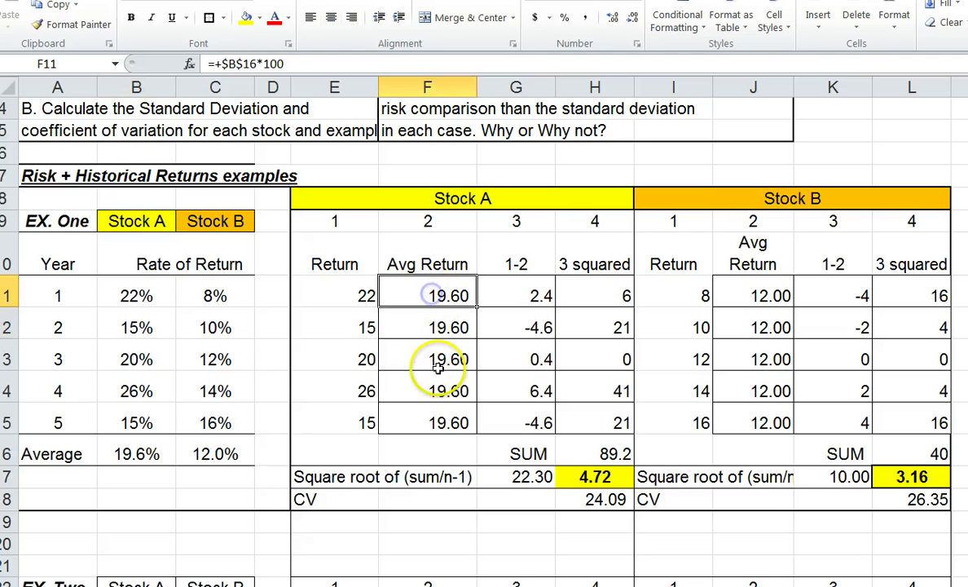
{"action": "left_click", "coordinate": [437, 422]}
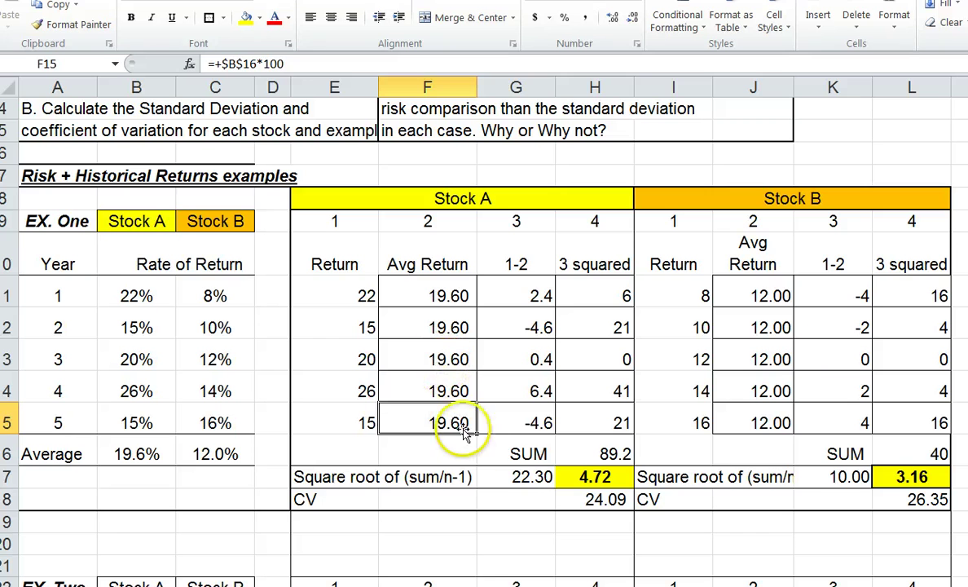
{"action": "left_click", "coordinate": [580, 481]}
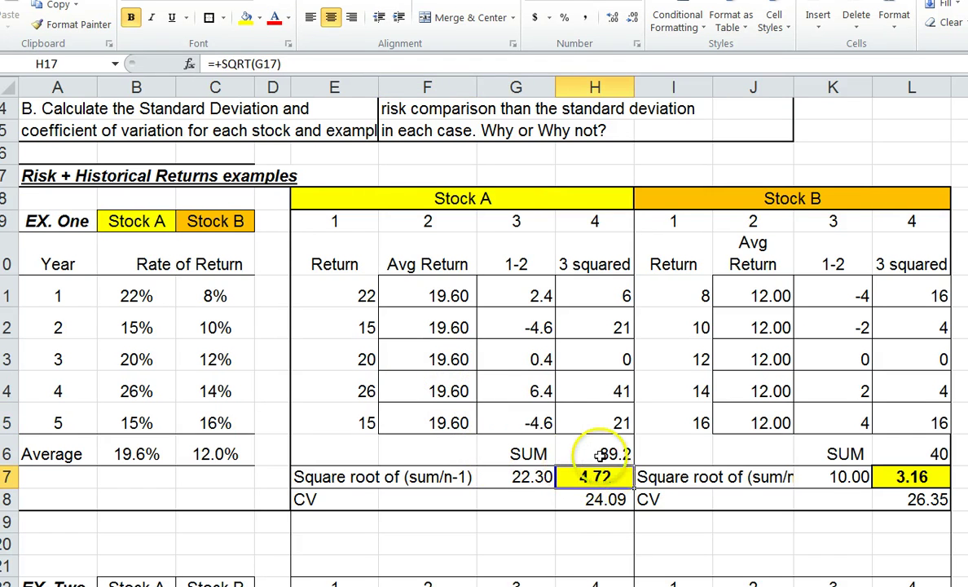
{"action": "left_click", "coordinate": [919, 480]}
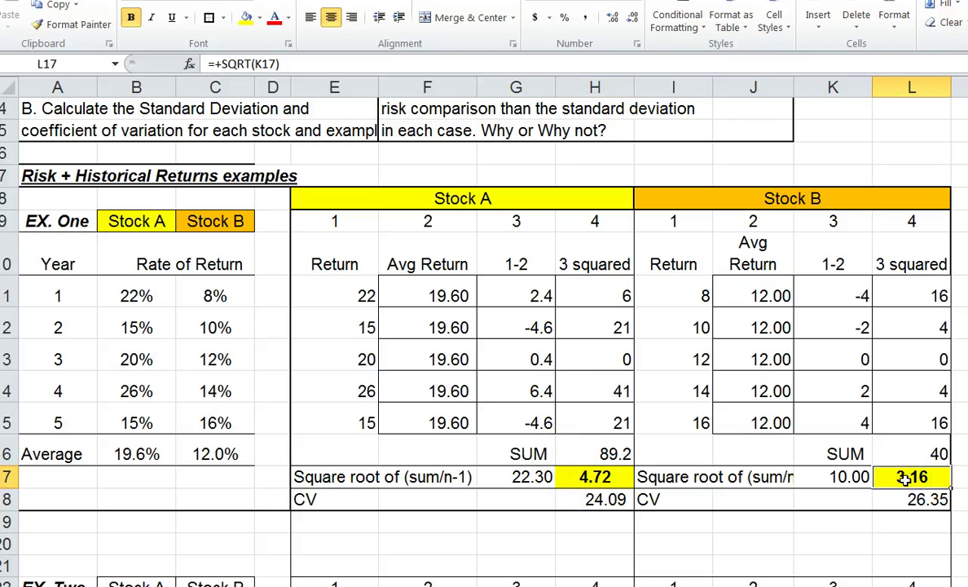
{"action": "left_click", "coordinate": [580, 474]}
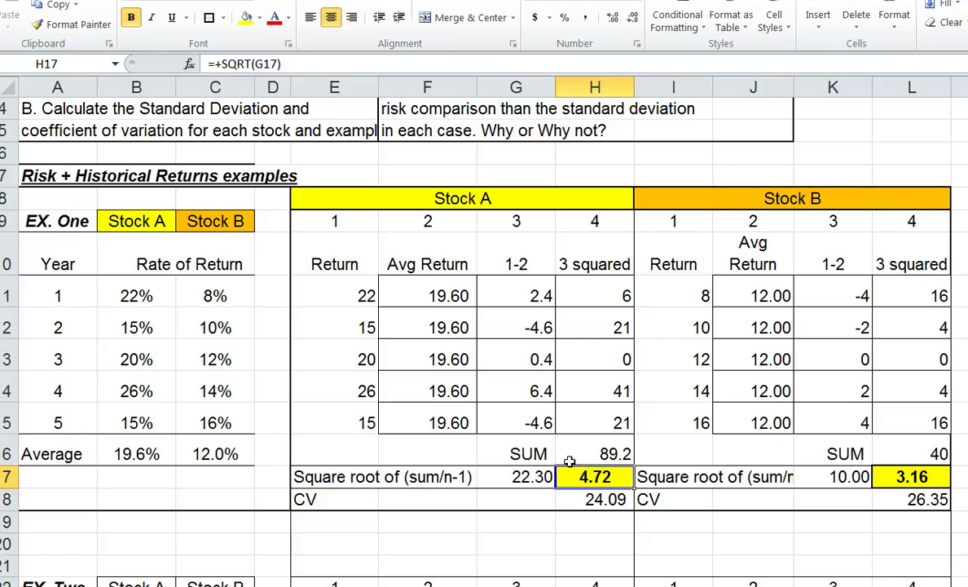
{"action": "left_click", "coordinate": [110, 453]}
{"action": "left_click", "coordinate": [200, 453]}
{"action": "left_click", "coordinate": [133, 453]}
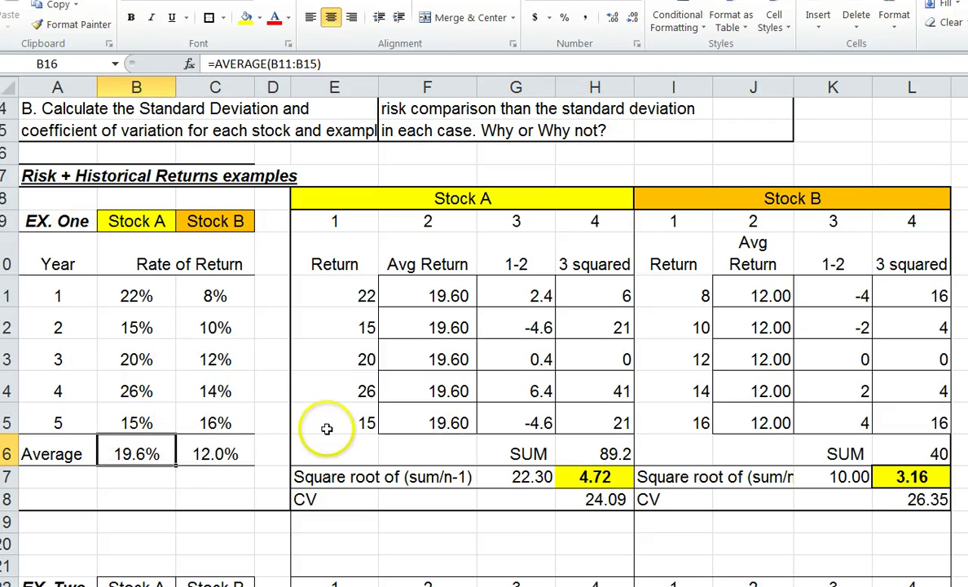
Compare the coefficients of variation of Stock A in H18 and Stock B in L18
{"action": "left_click", "coordinate": [335, 498]}
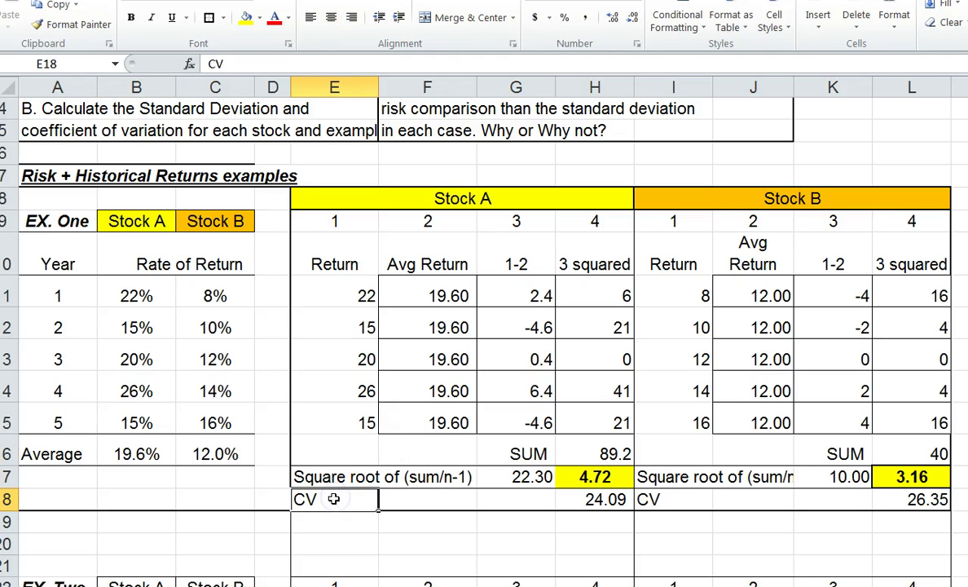
{"action": "left_click", "coordinate": [595, 500]}
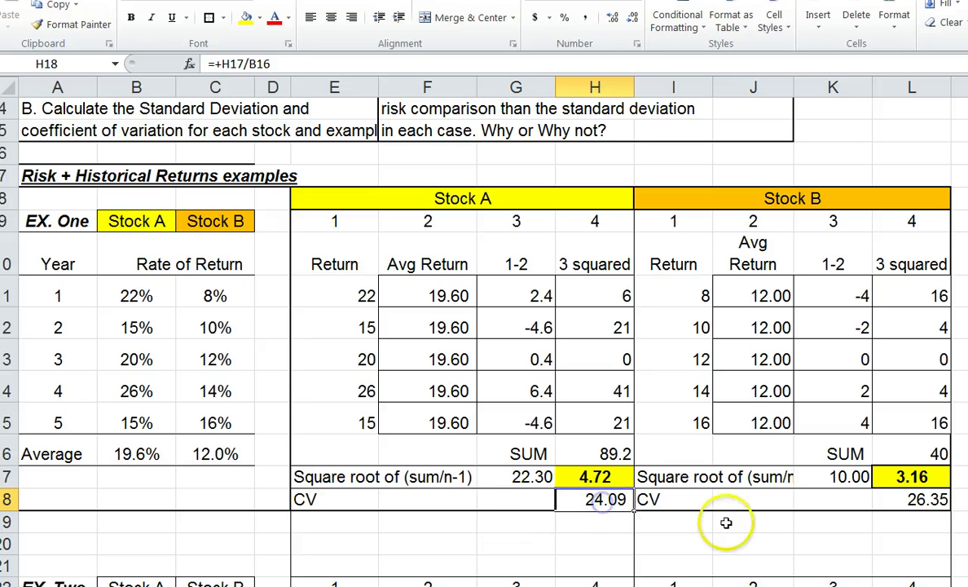
{"action": "left_click", "coordinate": [746, 420]}
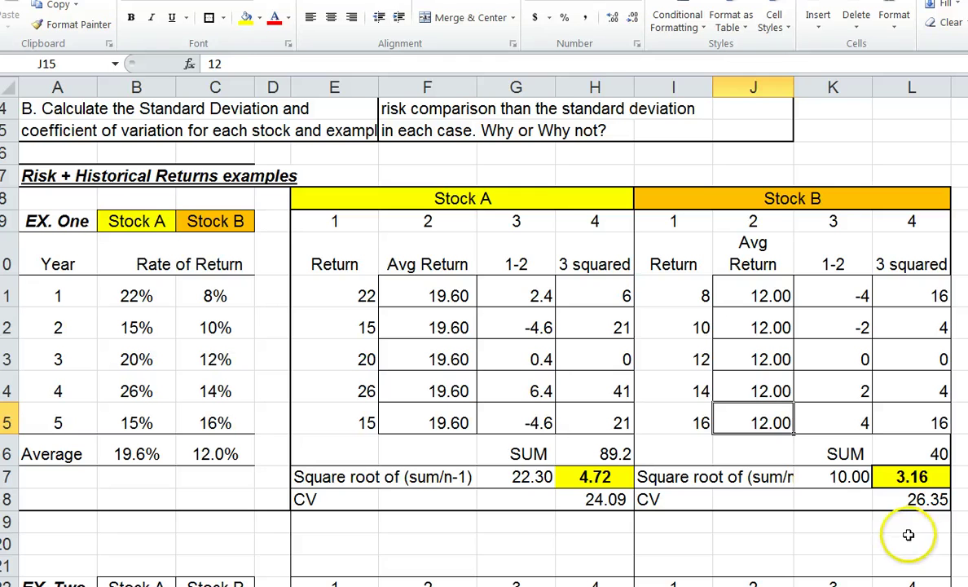
{"action": "left_click", "coordinate": [903, 497]}
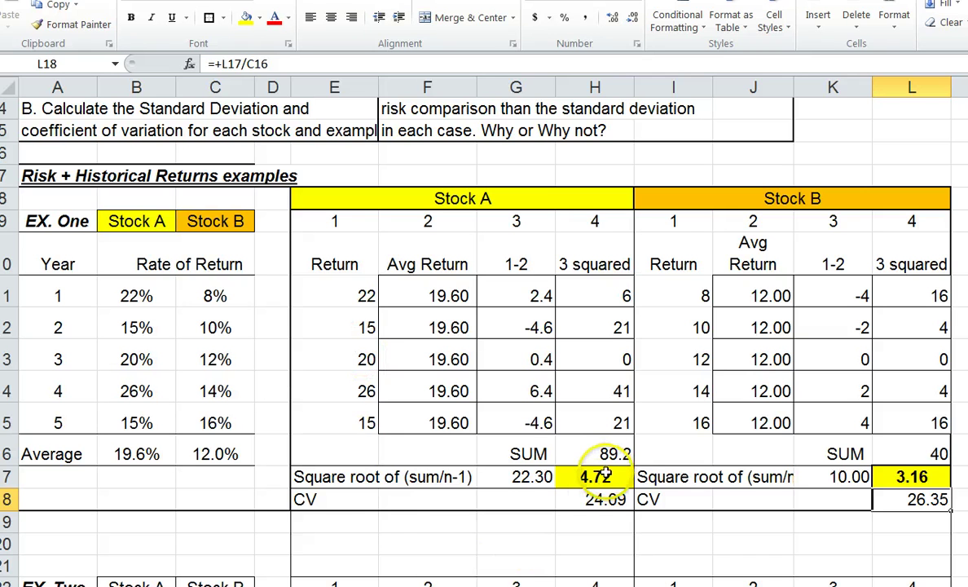
{"action": "left_click", "coordinate": [322, 498]}
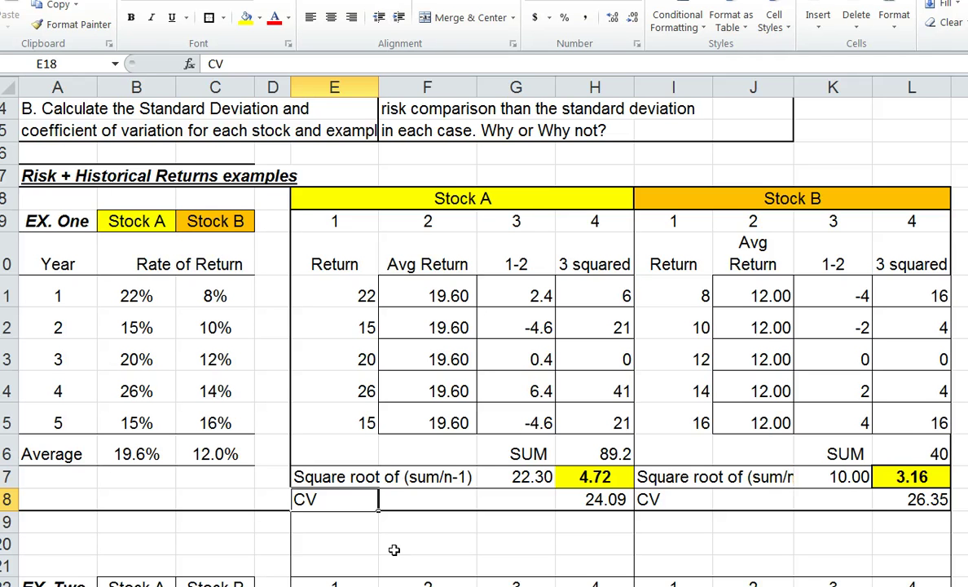
Review the risk questions above the table against the average returns in B16 and C16 and Stock A's deviation figures in G17 and H17
{"action": "scroll", "coordinate": [302, 296], "scroll_direction": "up", "scroll_amount": 1}
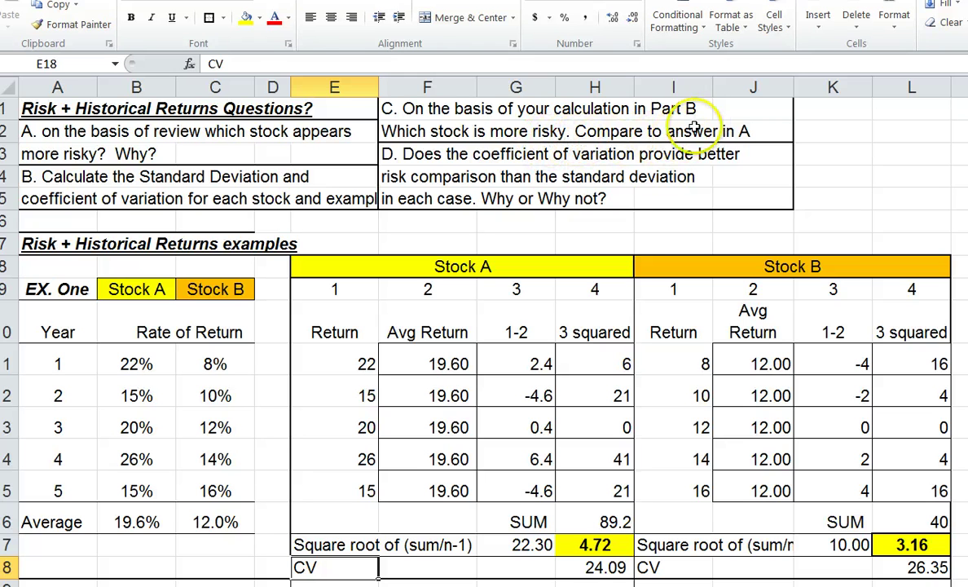
{"action": "left_click", "coordinate": [594, 545]}
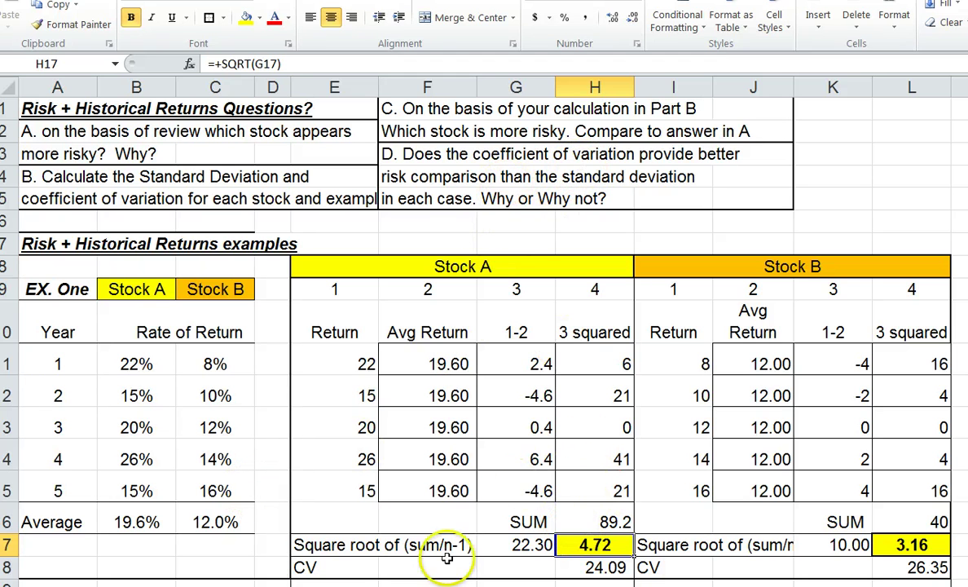
{"action": "left_click", "coordinate": [130, 521]}
{"action": "left_click", "coordinate": [198, 522]}
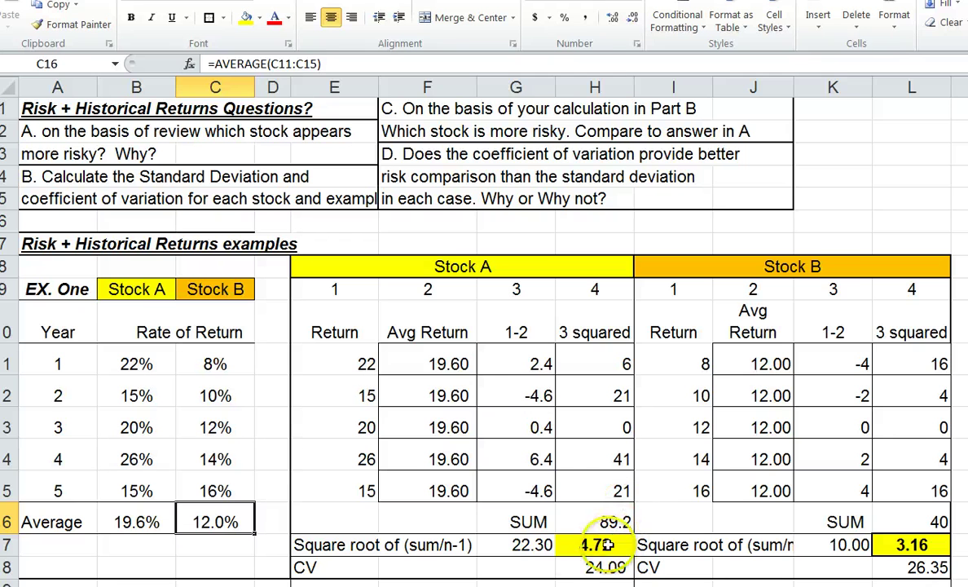
{"action": "left_click", "coordinate": [583, 546]}
{"action": "left_click", "coordinate": [521, 544]}
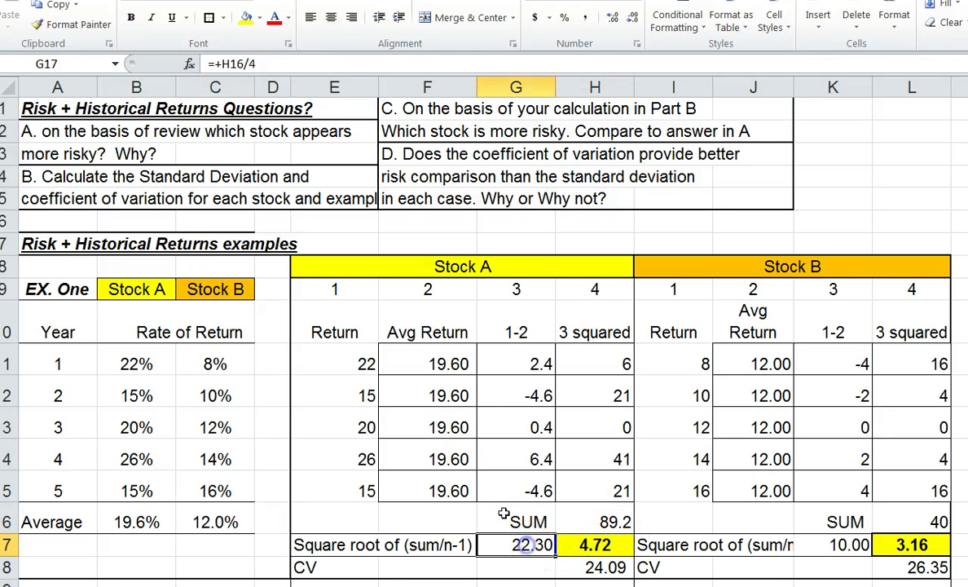